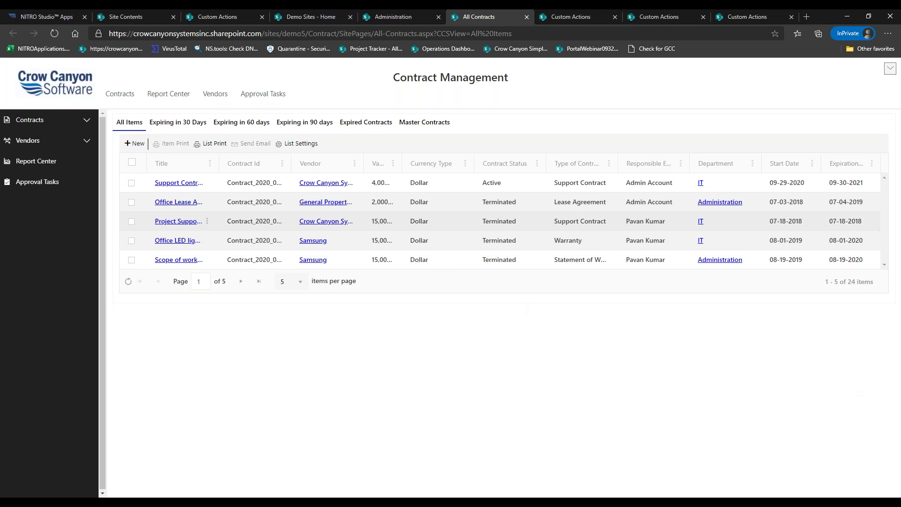
# Open the Support Contract record and review its contract ID, renewal option and expiration date.
pyautogui.click(184, 183)
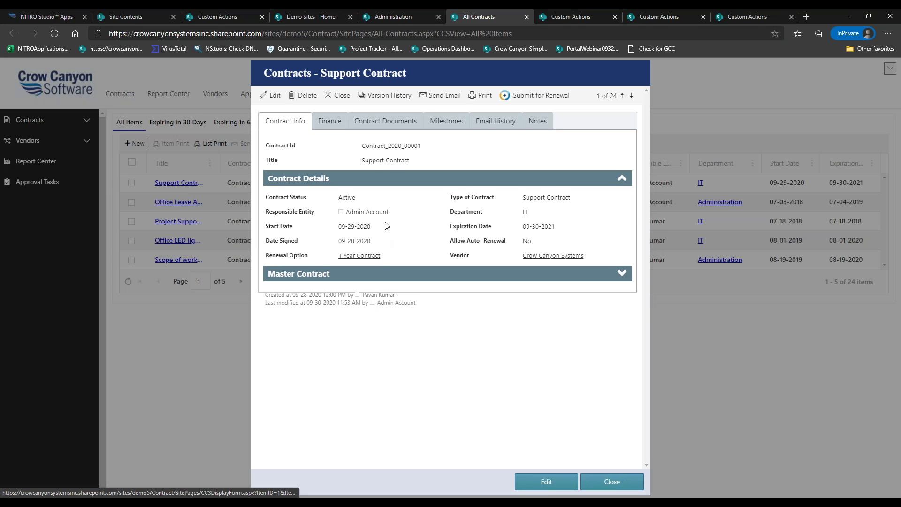
pyautogui.moveTo(362, 145); pyautogui.dragTo(420, 149)
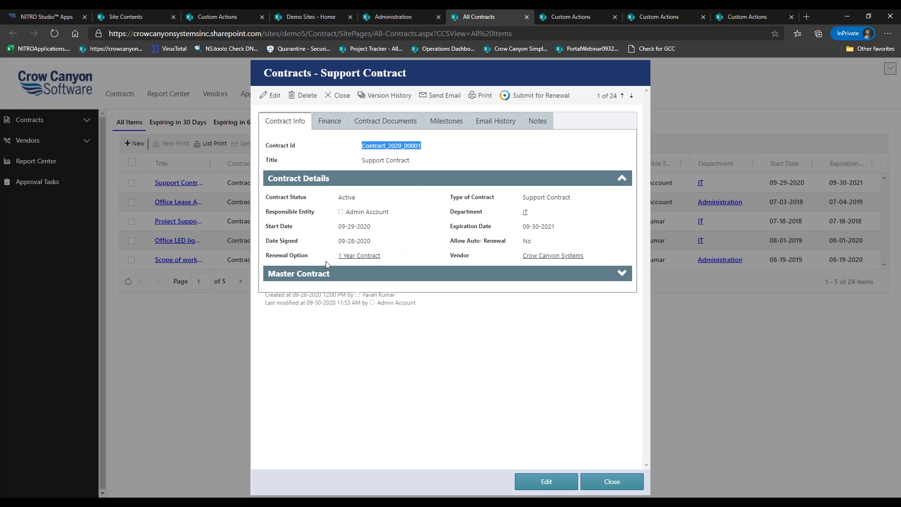
pyautogui.moveTo(272, 255); pyautogui.dragTo(316, 261)
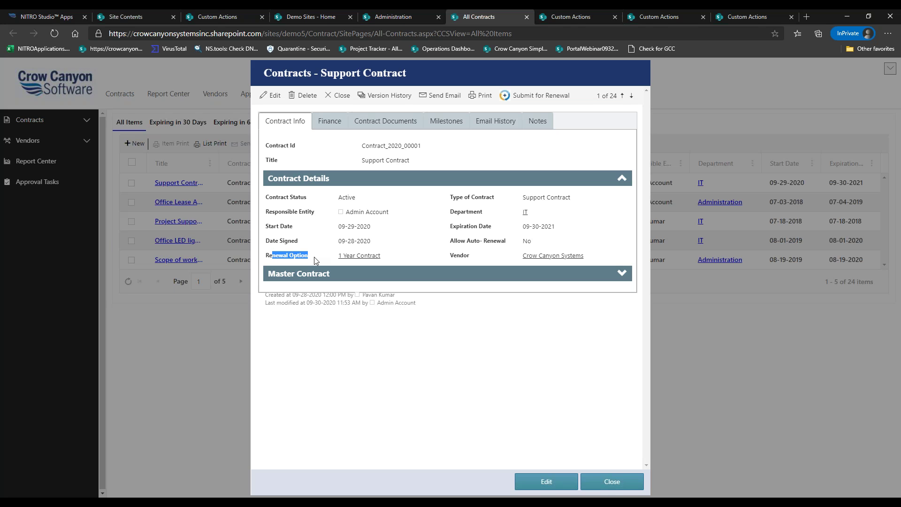
pyautogui.moveTo(522, 227); pyautogui.dragTo(559, 228)
pyautogui.click(517, 235)
# Review the Submit for Renewal custom action's execution conditions and its list of actions to execute.
pyautogui.click(650, 18)
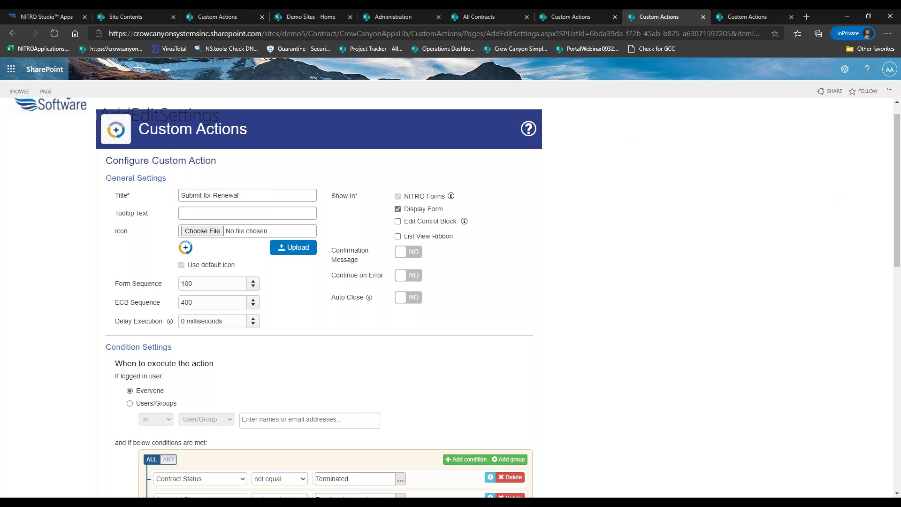
pyautogui.moveTo(899, 173); pyautogui.dragTo(899, 264)
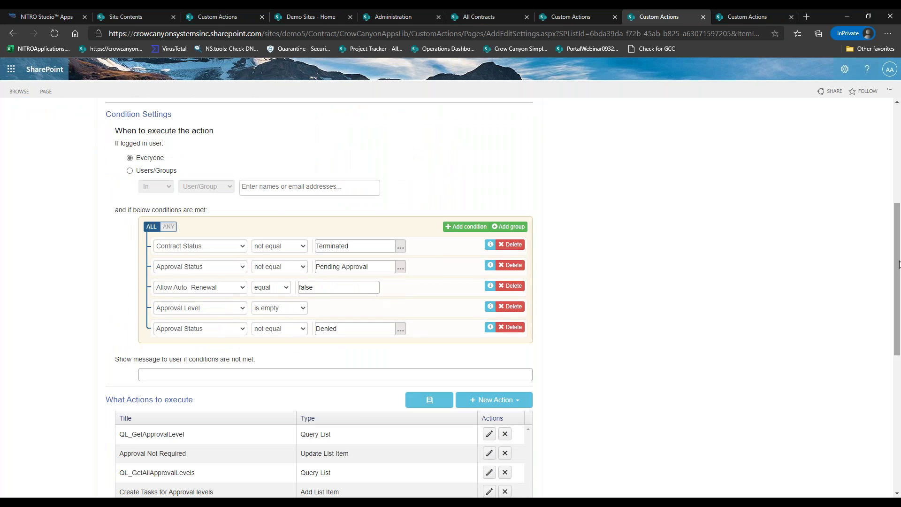
pyautogui.moveTo(899, 265); pyautogui.dragTo(899, 264)
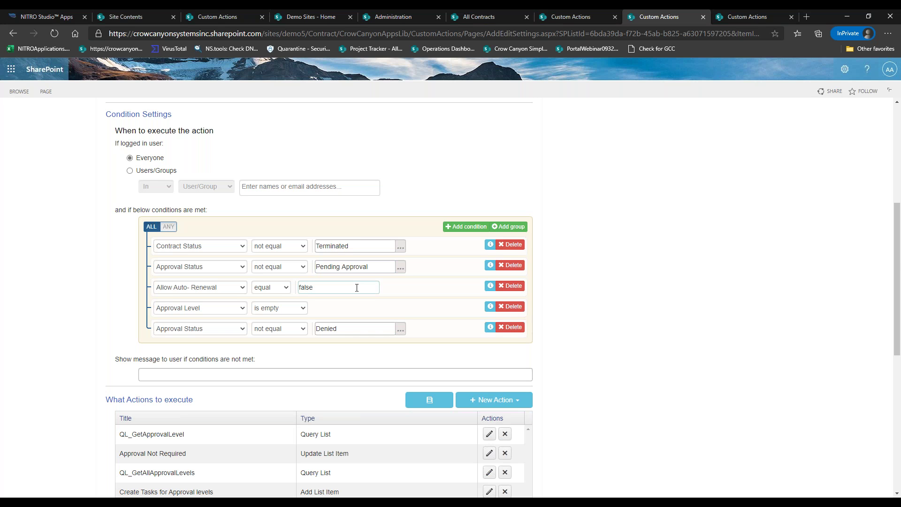
pyautogui.click(356, 317)
pyautogui.moveTo(898, 215); pyautogui.dragTo(888, 271)
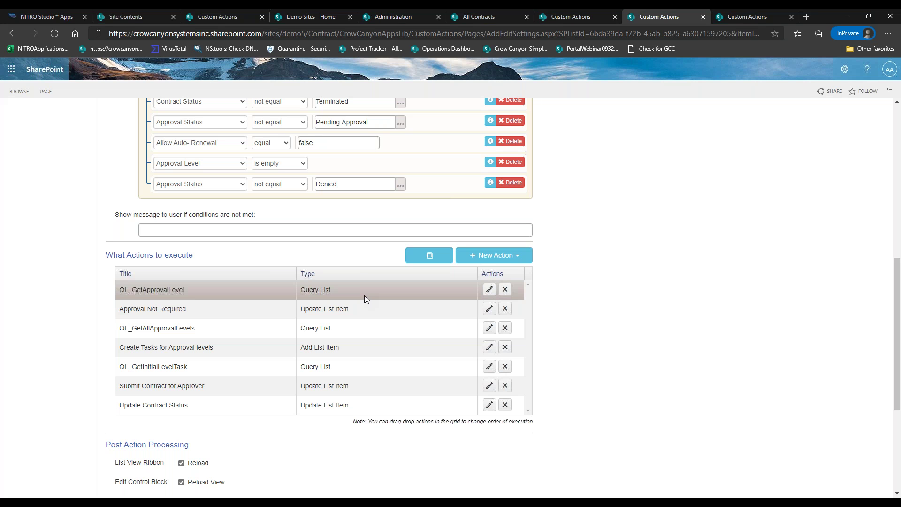
# Deselect the three 1 Year Contract entries, Level 1 to Level 3, in the Approval Levels list.
pyautogui.click(381, 17)
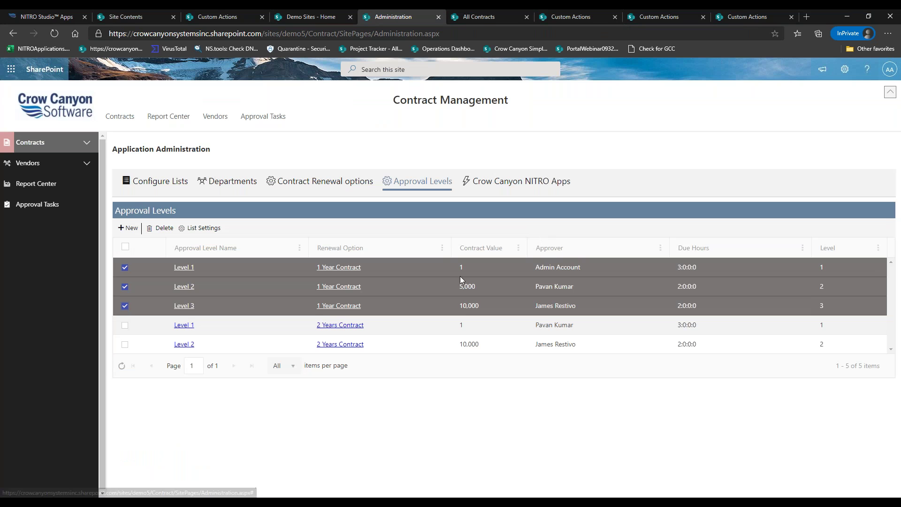
pyautogui.click(120, 266)
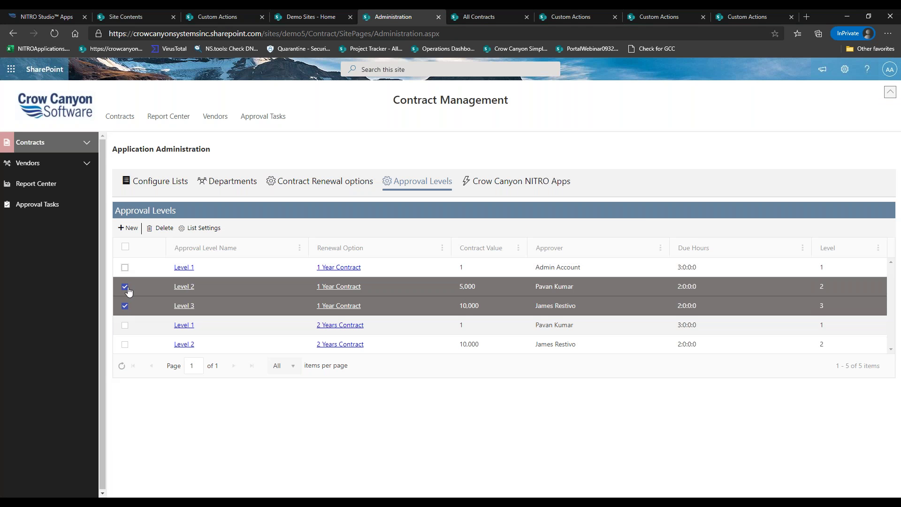
pyautogui.click(125, 286)
pyautogui.click(125, 305)
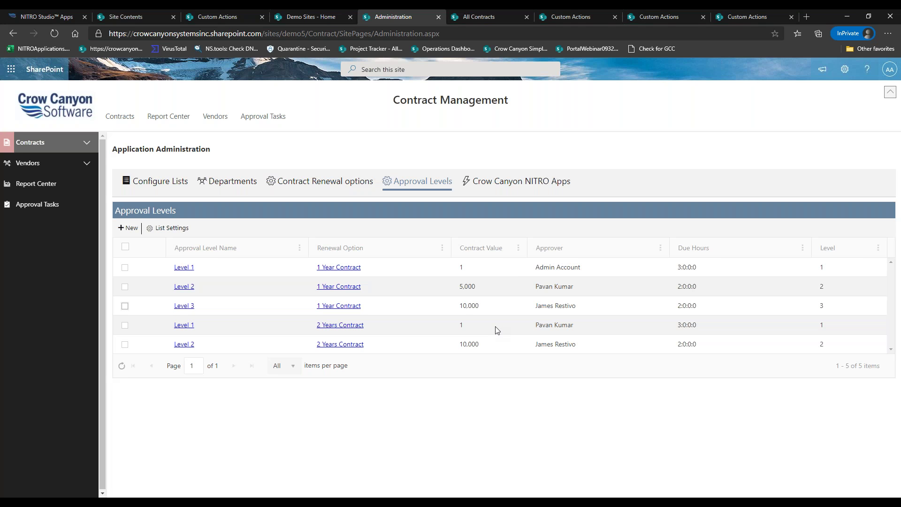
# Open the QL_GetApprovalLevel action of the Submit for Renewal custom action and inspect its Type and query settings.
pyautogui.click(657, 21)
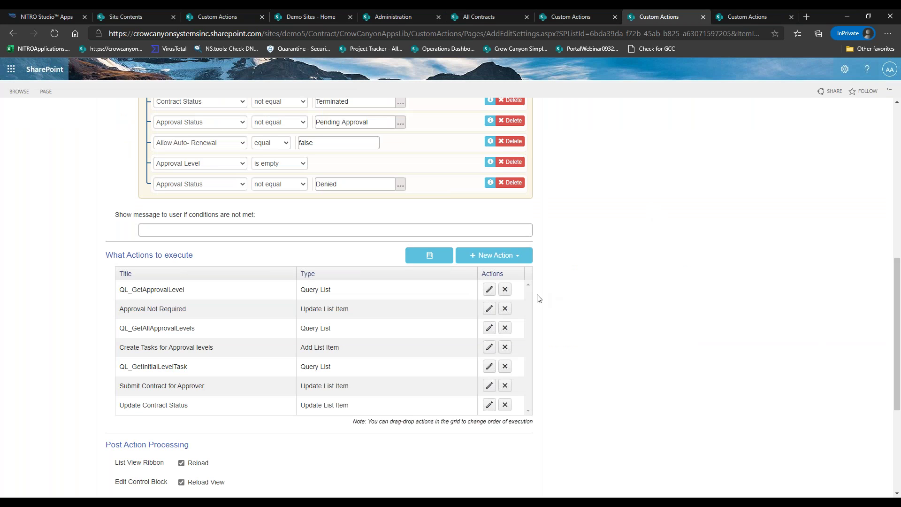
pyautogui.click(490, 290)
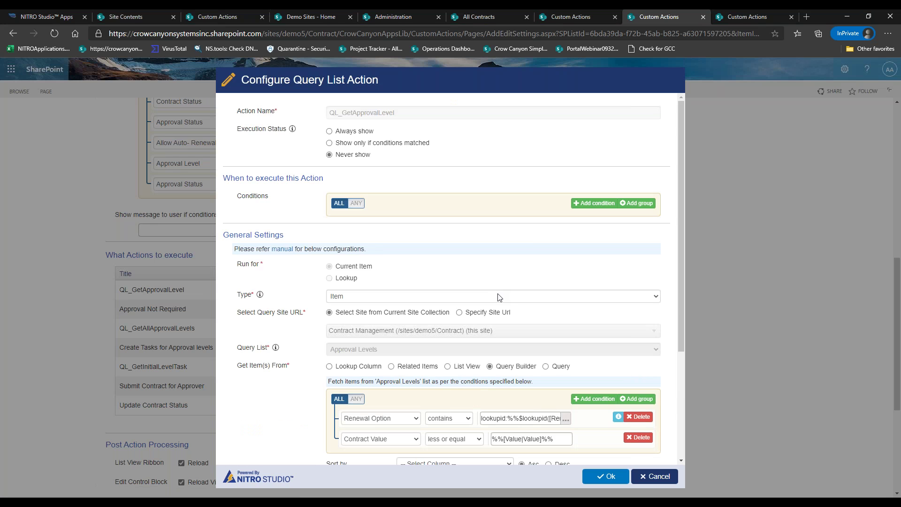
pyautogui.moveTo(678, 218); pyautogui.dragTo(679, 271)
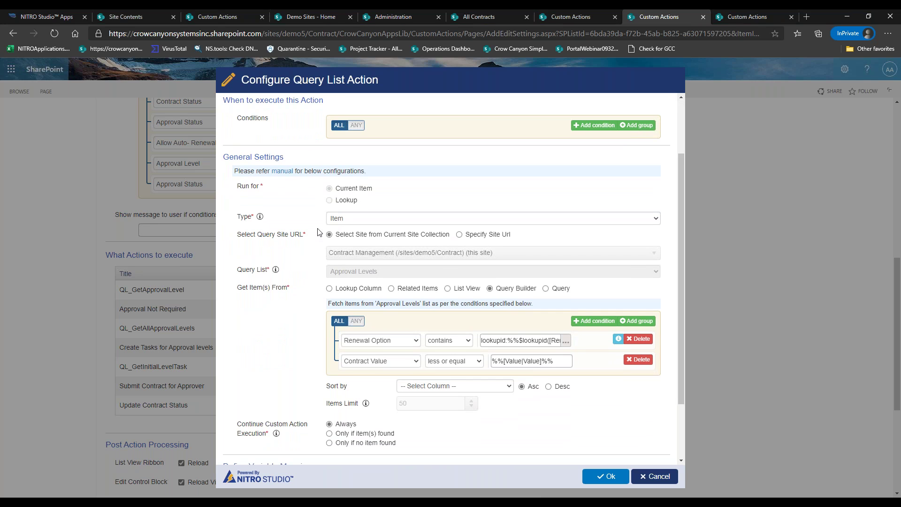
pyautogui.click(332, 223)
pyautogui.click(334, 225)
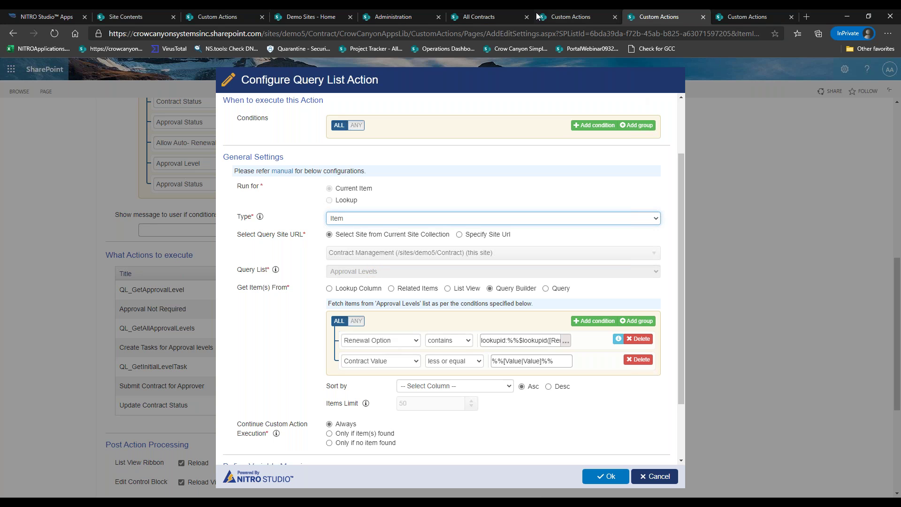
# Check the Approval Levels list and the Support Contract record against the Renewal Option condition's value in the query action.
pyautogui.click(419, 16)
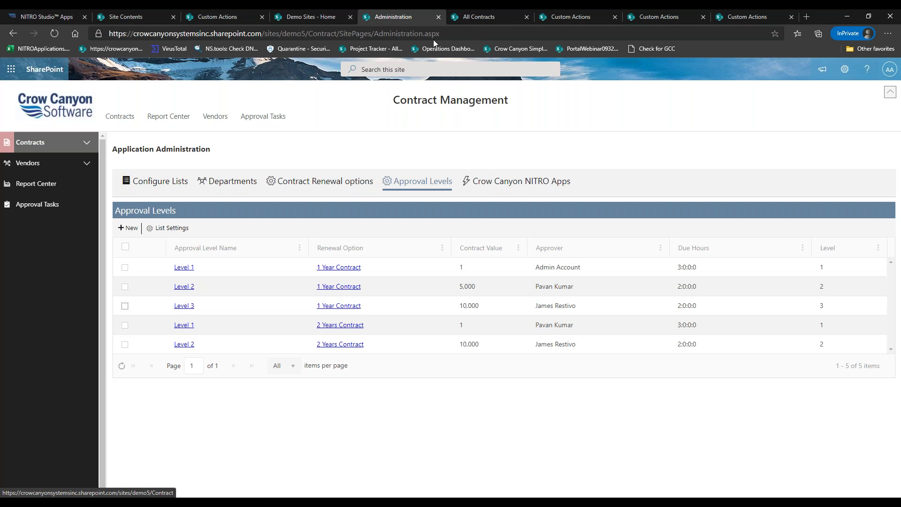
pyautogui.click(482, 18)
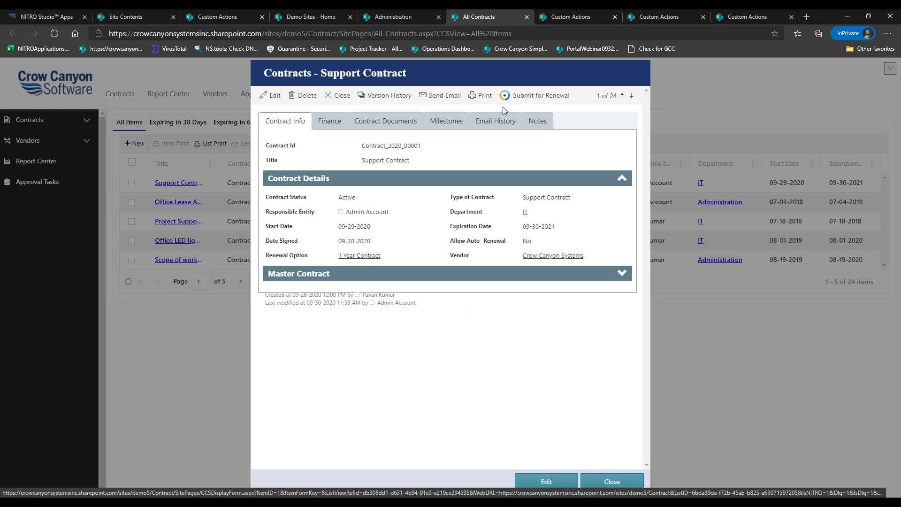
pyautogui.click(685, 17)
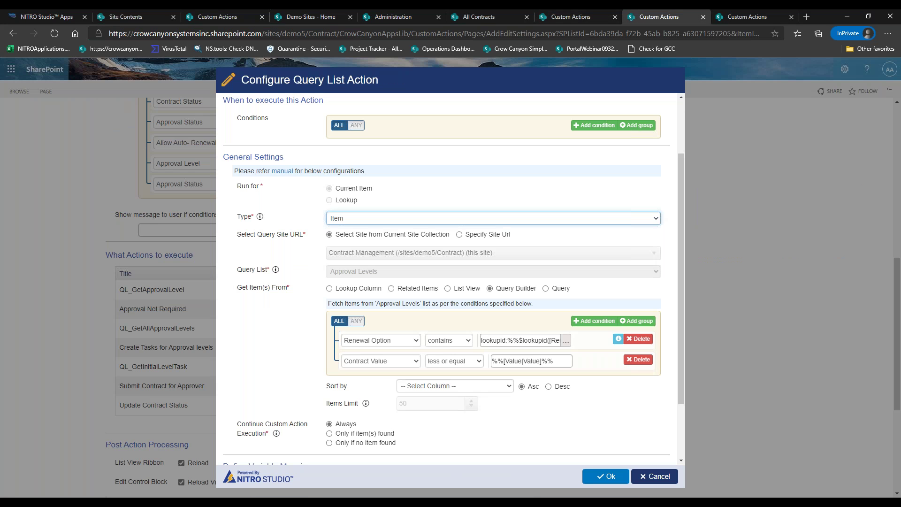
pyautogui.tripleClick(507, 344)
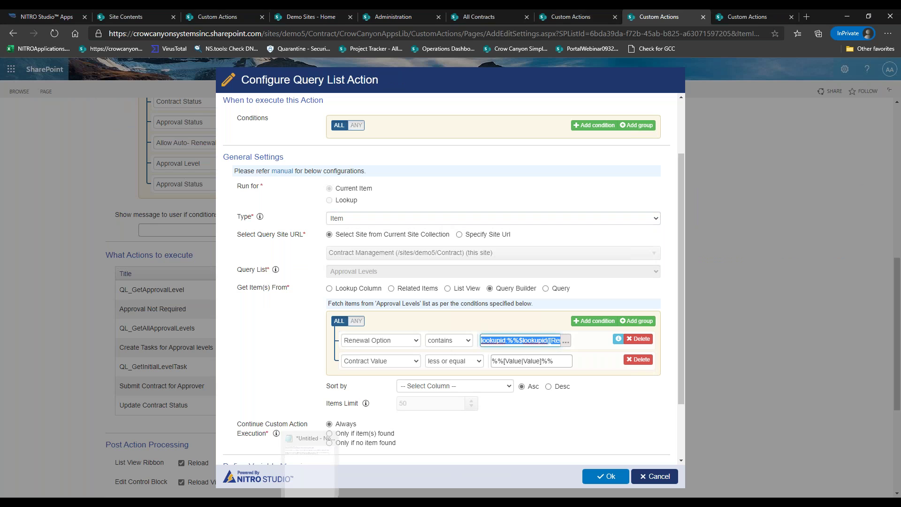
# Switch to the Notepad notes and highlight the [Renewal Option|RenewalOption] reference in the lookup expression.
pyautogui.moveTo(900, 112); pyautogui.dragTo(705, 137)
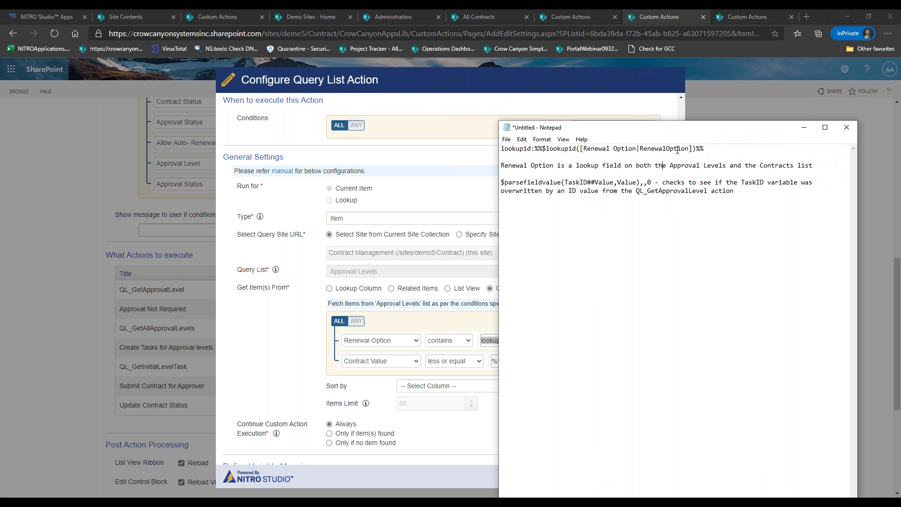
pyautogui.moveTo(646, 133); pyautogui.dragTo(655, 136)
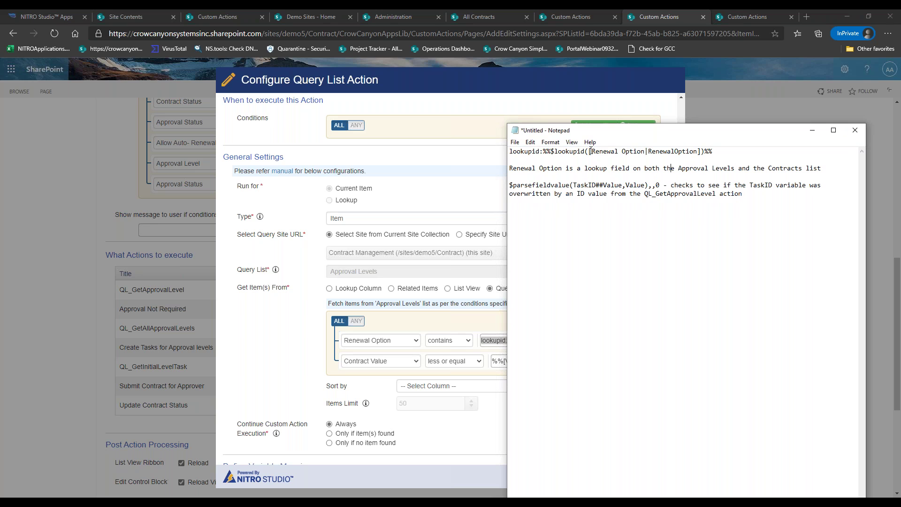
pyautogui.moveTo(588, 152); pyautogui.dragTo(696, 154)
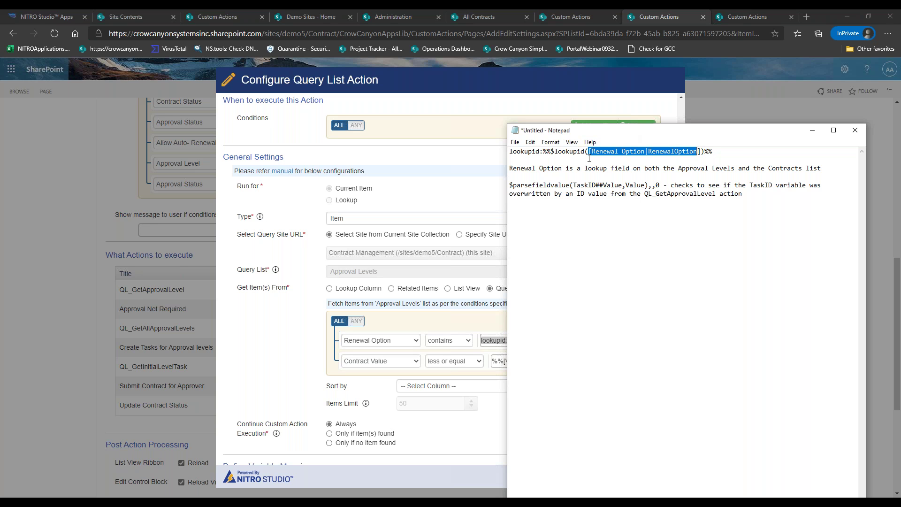
pyautogui.hotkey('ctrl', 'c')
# Split the lookup expression in Notepad after "lookupid:", leaving a blank line before the %%$lookupid function.
pyautogui.moveTo(541, 152); pyautogui.dragTo(512, 152)
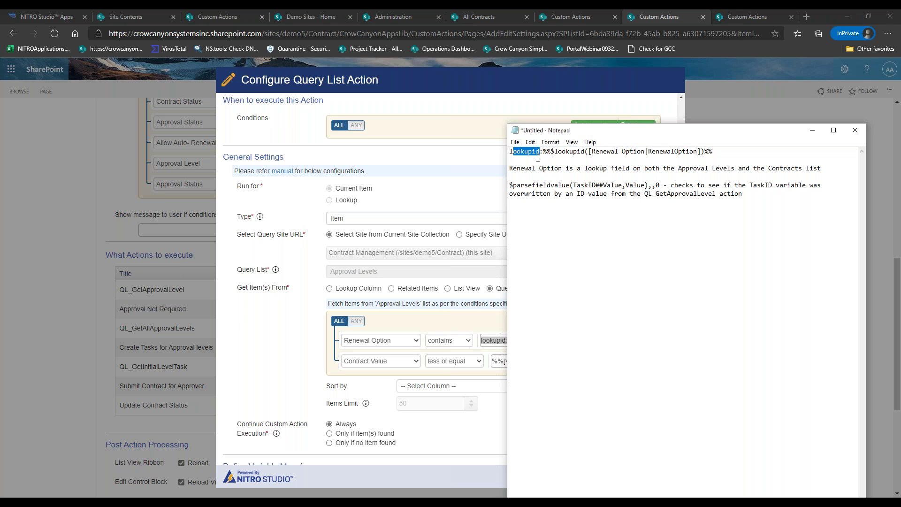
pyautogui.moveTo(544, 152); pyautogui.dragTo(511, 151)
pyautogui.click(545, 152)
pyautogui.press('Return')
pyautogui.press('Return')
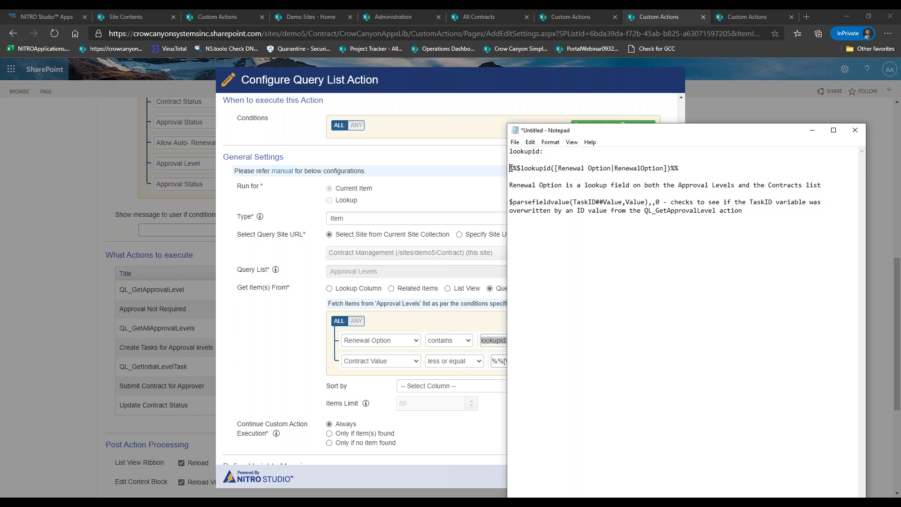
pyautogui.moveTo(683, 163); pyautogui.dragTo(686, 165)
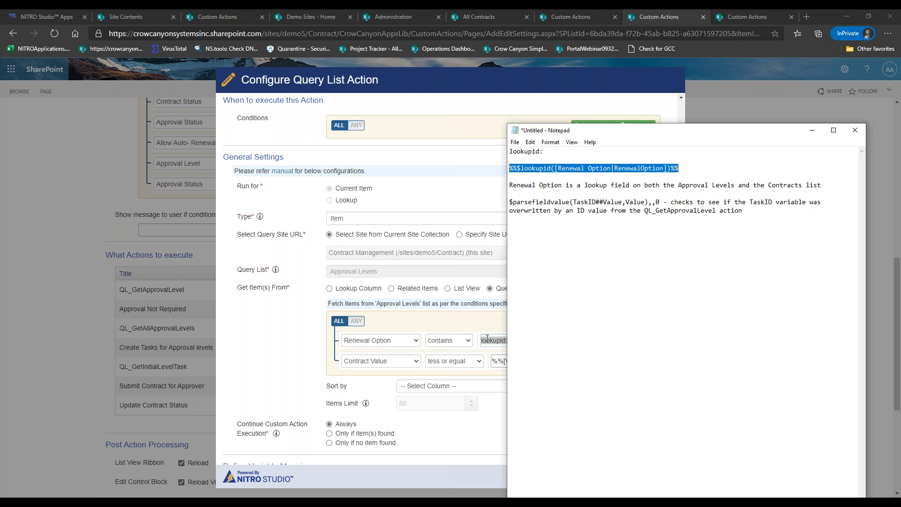
# Recheck the Support Contract record and the Renewal Option condition's value, and return to the Notepad notes.
pyautogui.click(479, 17)
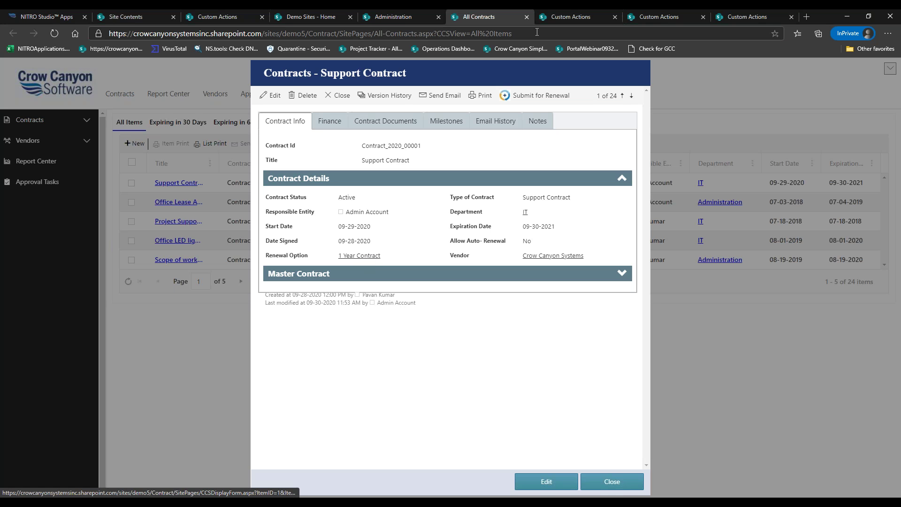
pyautogui.click(656, 21)
pyautogui.tripleClick(508, 342)
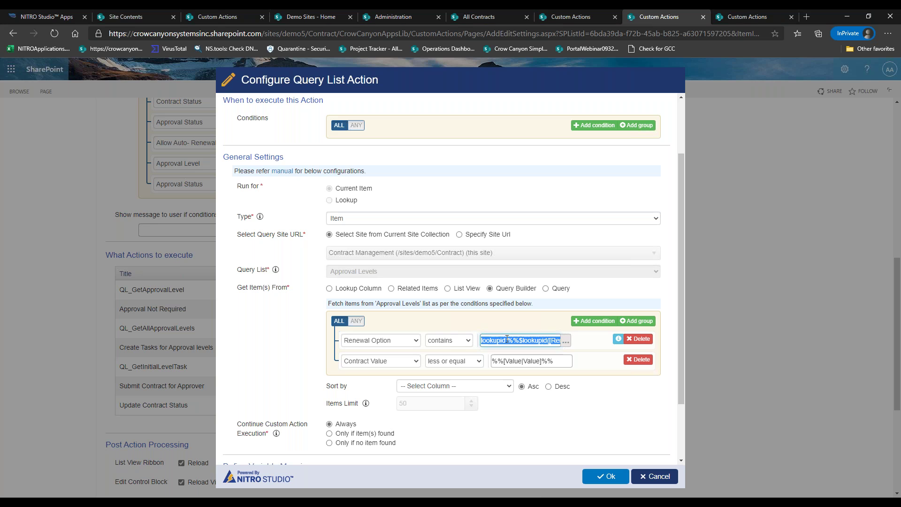
pyautogui.click(276, 495)
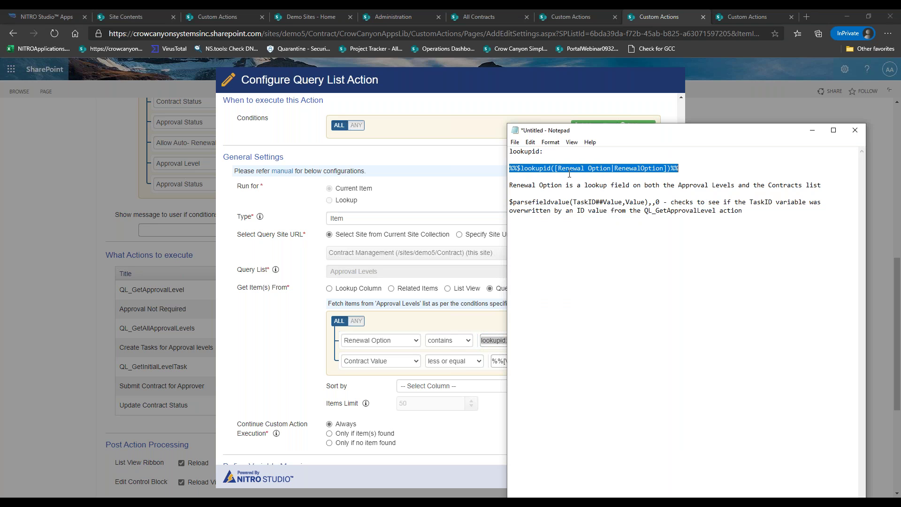
# Rejoin the split lookup expression on one line in Notepad and minimize the notes.
pyautogui.click(557, 157)
pyautogui.click(561, 150)
pyautogui.press('Delete')
pyautogui.press('Delete')
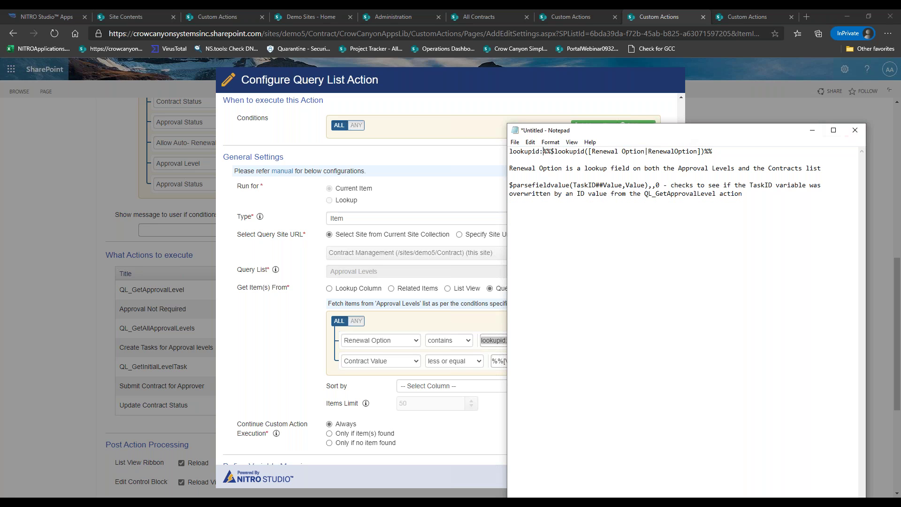
pyautogui.click(812, 130)
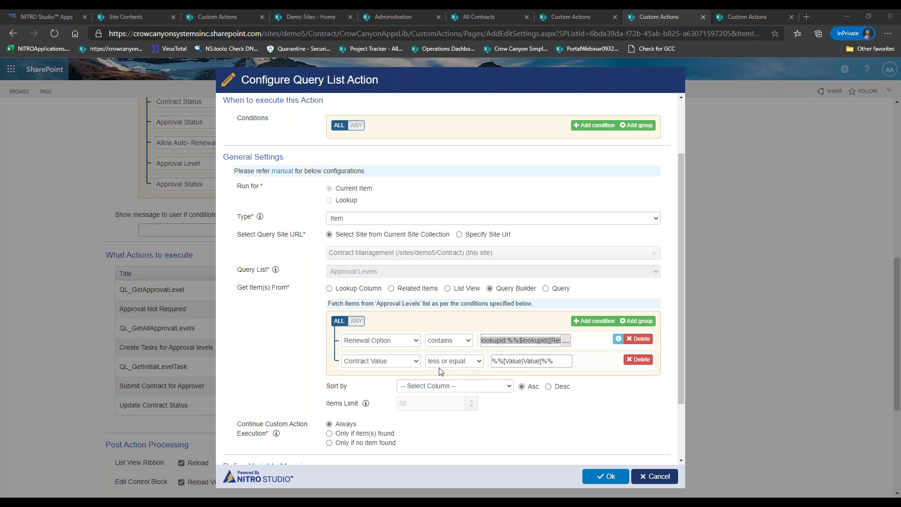
# Compare the query action's Contract Value condition with the contract values in the Approval Levels list.
pyautogui.moveTo(681, 286); pyautogui.dragTo(684, 330)
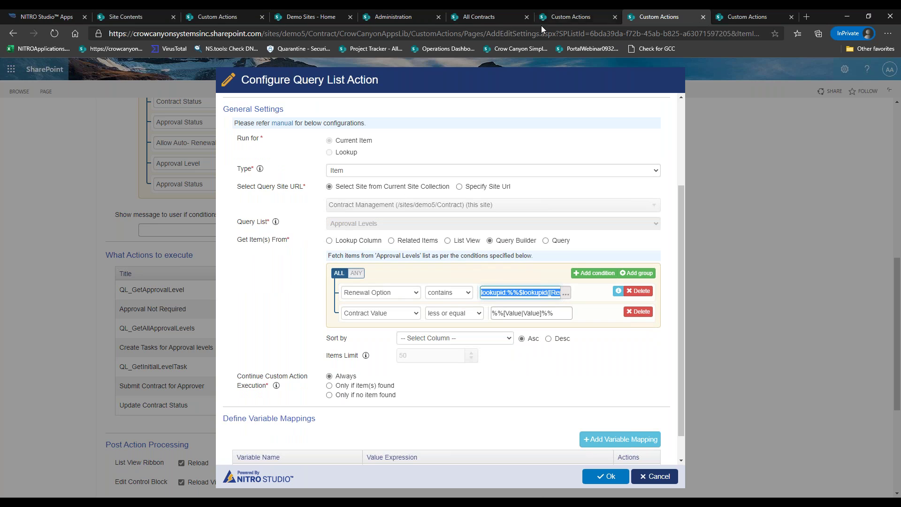
pyautogui.click(412, 21)
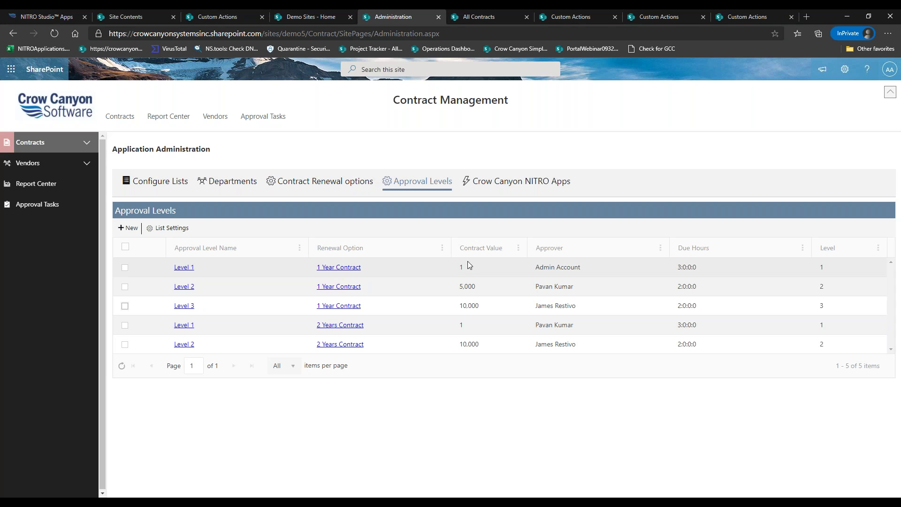
pyautogui.click(653, 18)
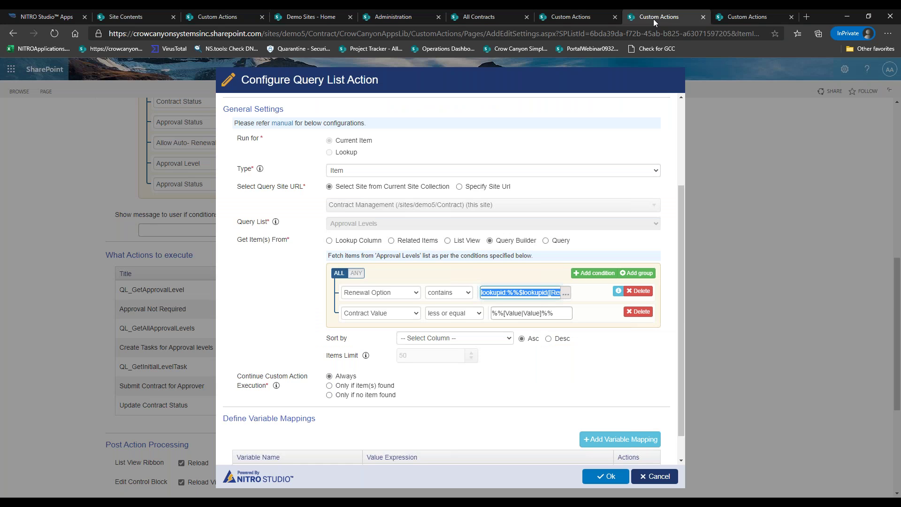
# Review the query action's TaskID variable mapping and the custom action's defined variables, closing both dialogs without changes.
pyautogui.moveTo(682, 318); pyautogui.dragTo(682, 339)
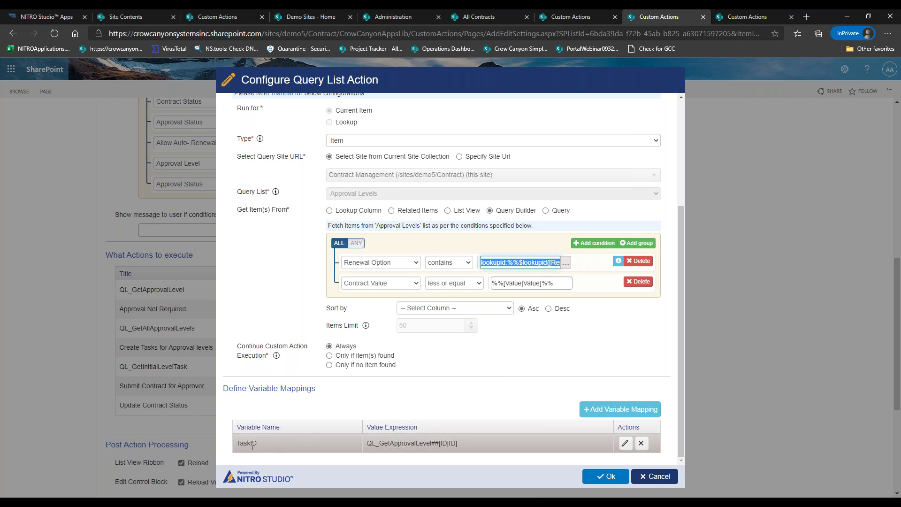
pyautogui.click(655, 476)
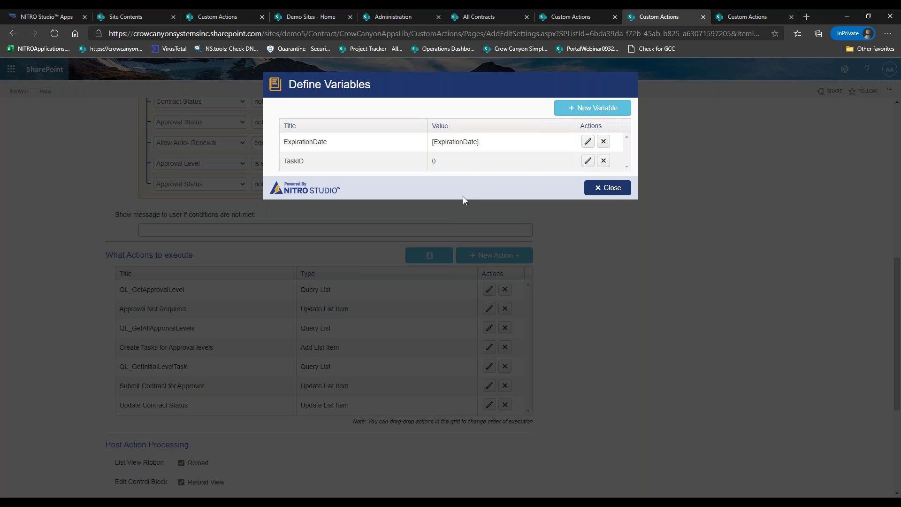
pyautogui.click(610, 188)
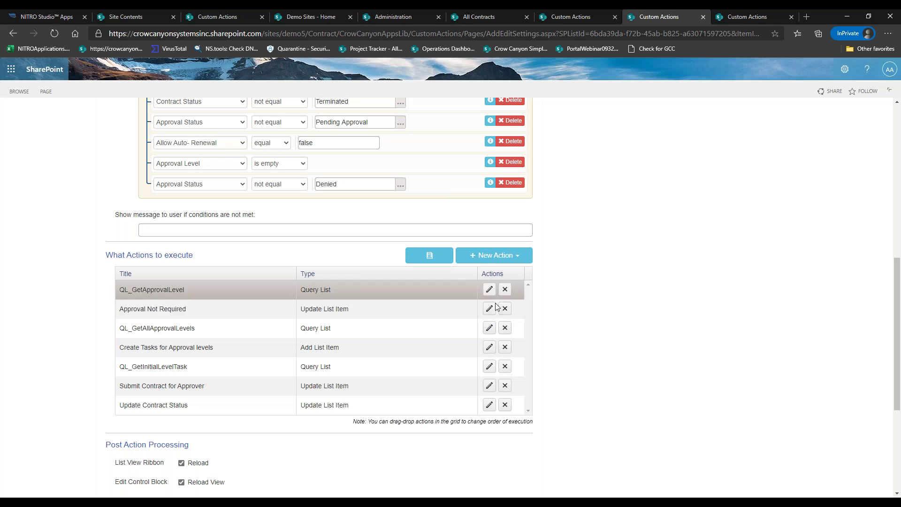
# Review the custom action's defined variables and the blank new-variable form, closing both without changes.
pyautogui.click(490, 289)
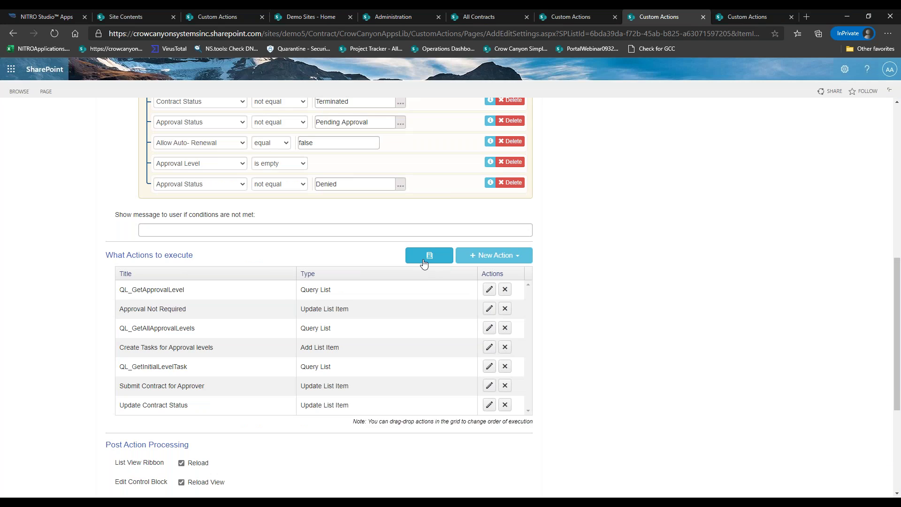
pyautogui.click(428, 257)
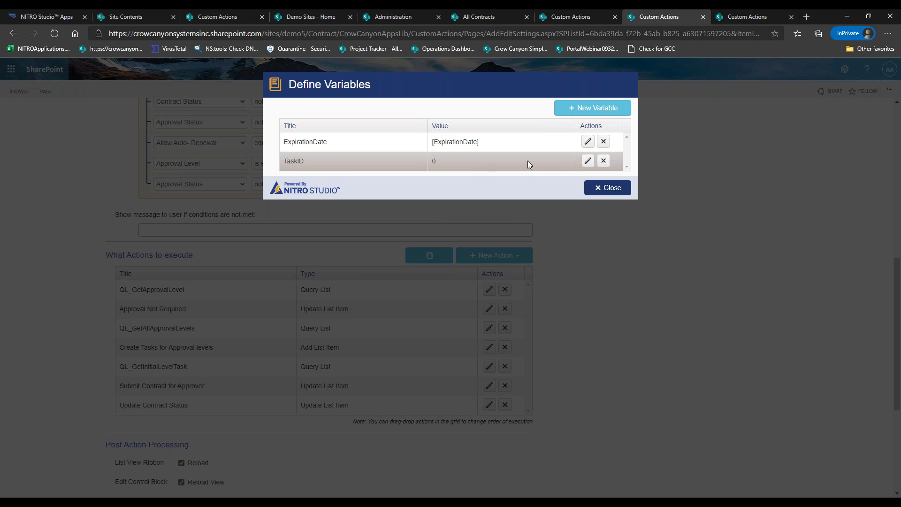
pyautogui.click(569, 108)
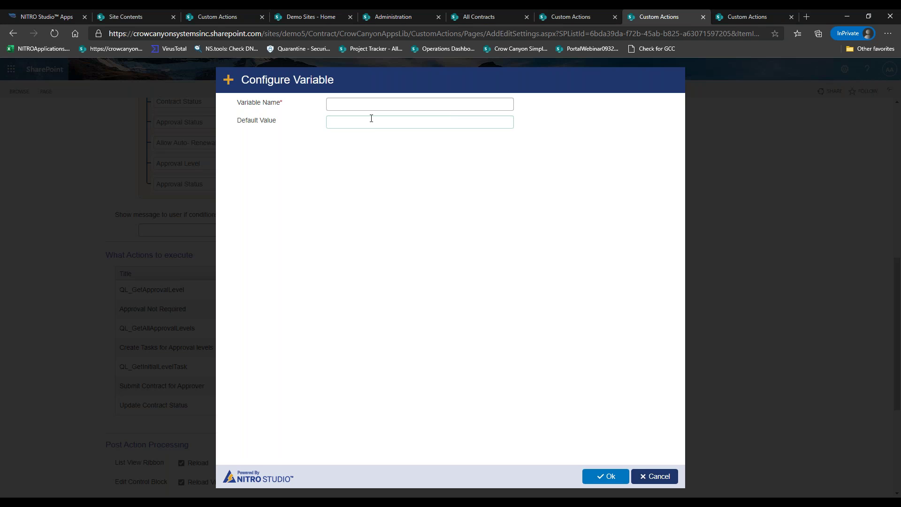
pyautogui.click(655, 477)
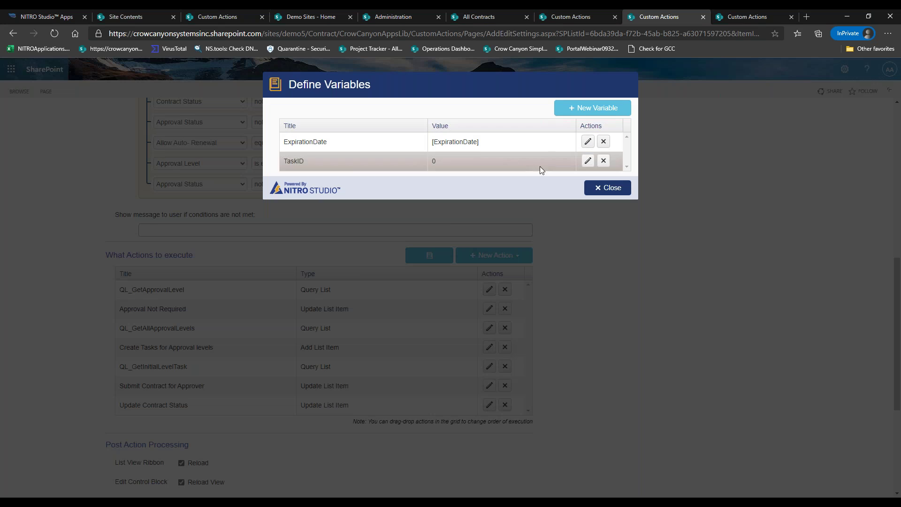
pyautogui.click(588, 187)
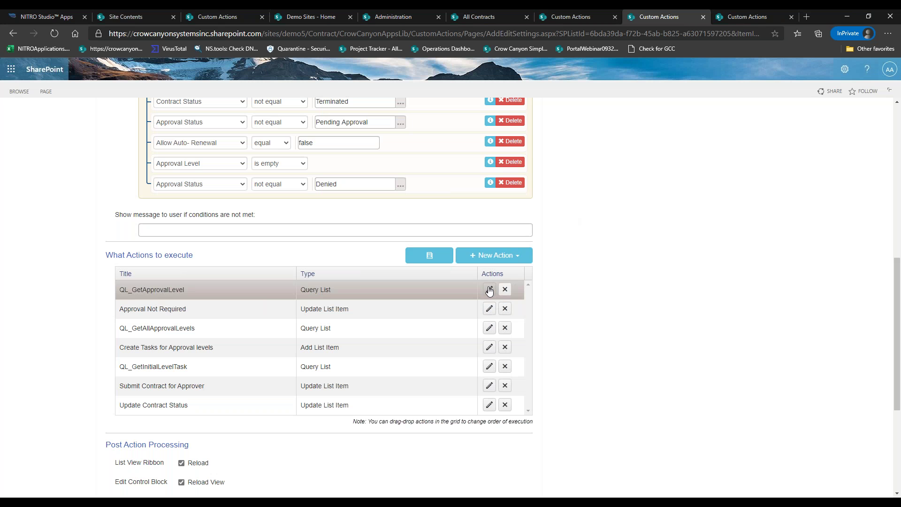
# Review the QL_GetApprovalLevel query's TaskID variable mapping and close the action without changes.
pyautogui.click(489, 289)
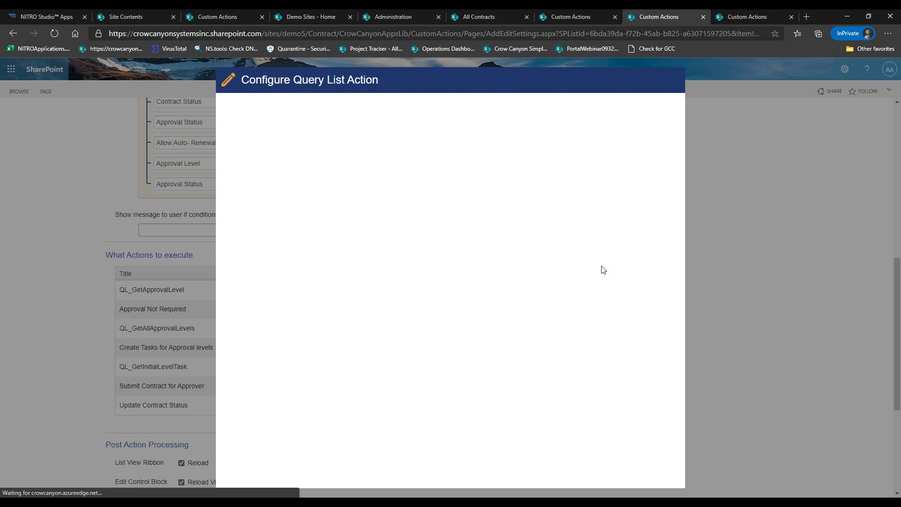
pyautogui.moveTo(680, 271); pyautogui.dragTo(677, 365)
pyautogui.scroll(-1, 458, 440)
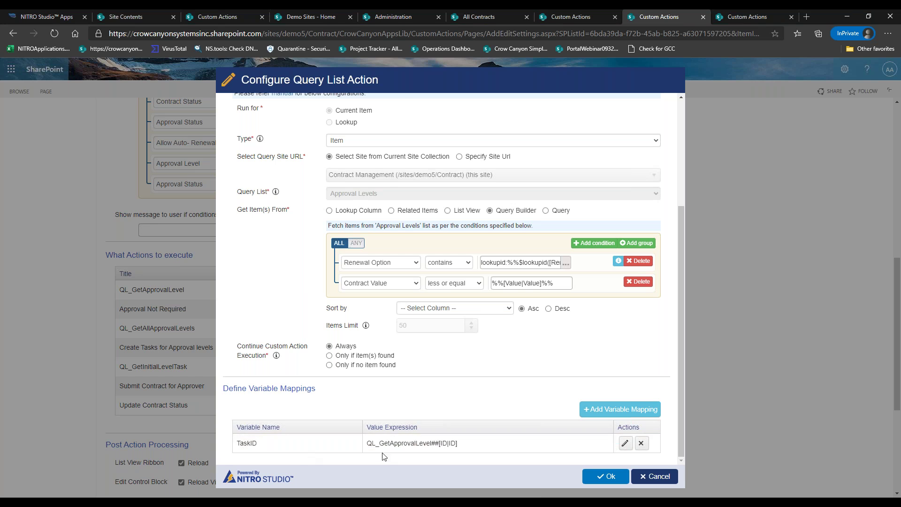
pyautogui.click(659, 476)
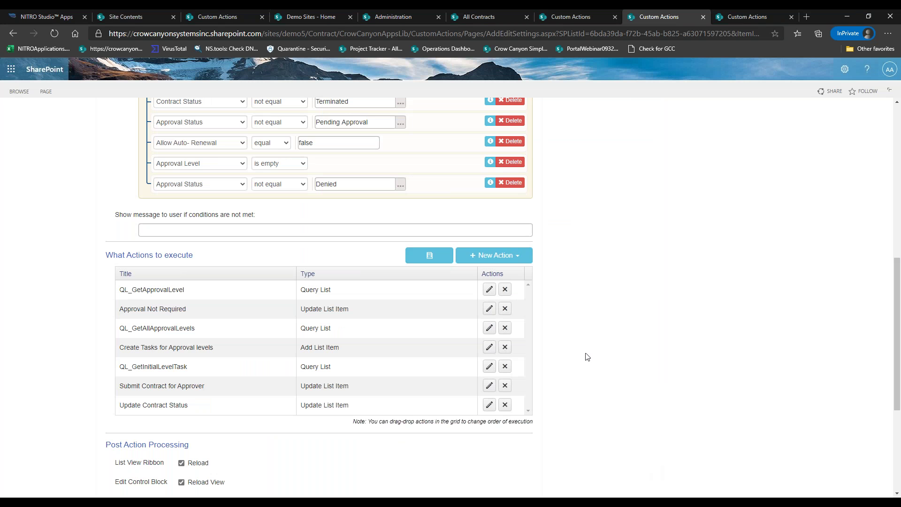
# Open the Approval Not Required action and, in Notepad, separate the $parsefieldvalue(TaskID##Value,Value),,0 expression from its explanation with a blank line.
pyautogui.click(489, 309)
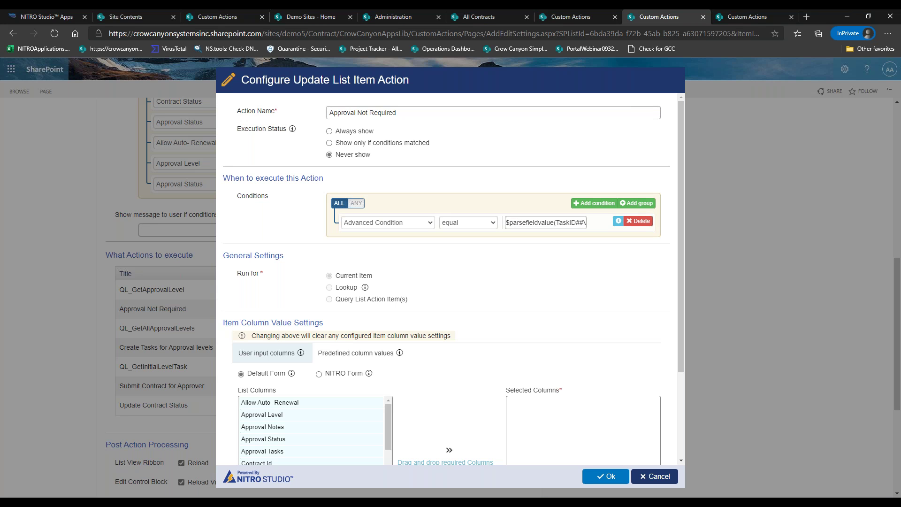
pyautogui.moveTo(900, 136); pyautogui.dragTo(638, 255)
pyautogui.moveTo(556, 255); pyautogui.dragTo(549, 160)
pyautogui.click(443, 225)
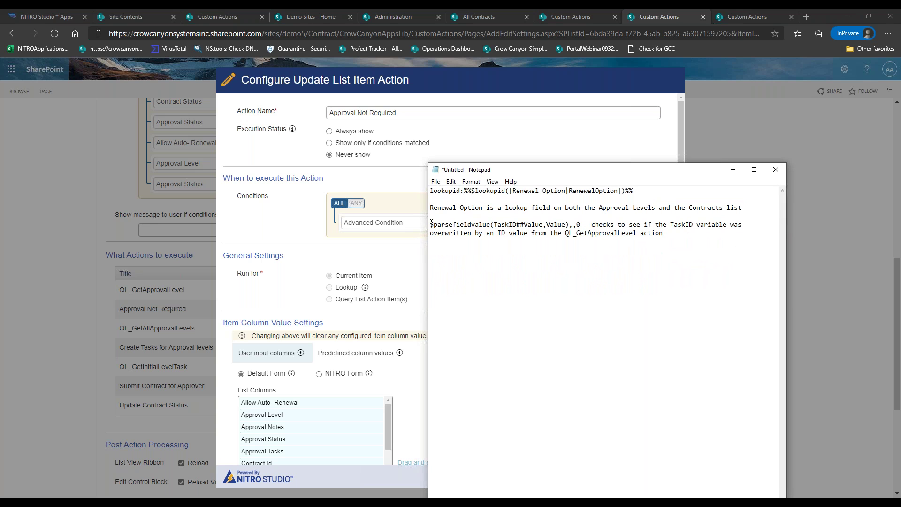
pyautogui.click(584, 224)
pyautogui.press('Return')
pyautogui.press('Return')
pyautogui.moveTo(586, 224); pyautogui.dragTo(424, 224)
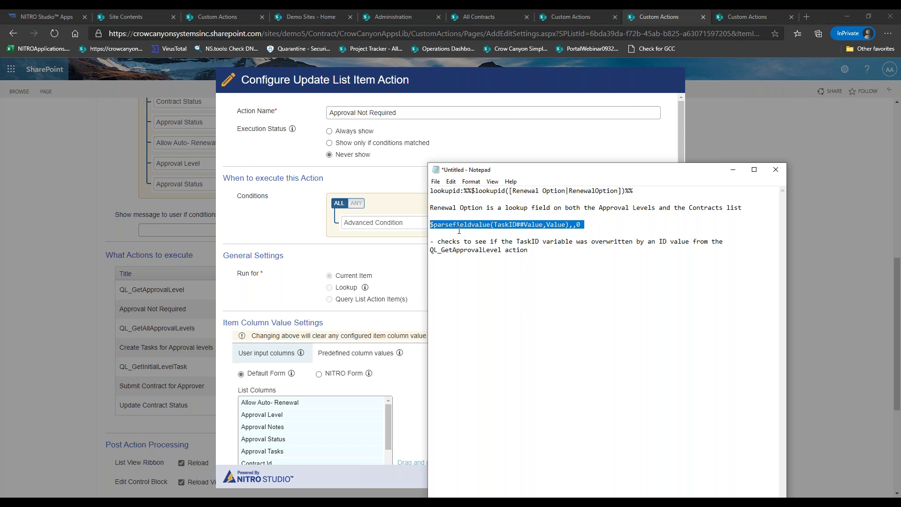
# Add the simplified expression TaskID##Value,,0 on its own line in Notepad, between the $parsefieldvalue expression and its explanation.
pyautogui.moveTo(494, 224); pyautogui.dragTo(429, 224)
pyautogui.moveTo(497, 225); pyautogui.dragTo(543, 226)
pyautogui.hotkey('ctrl', 'c')
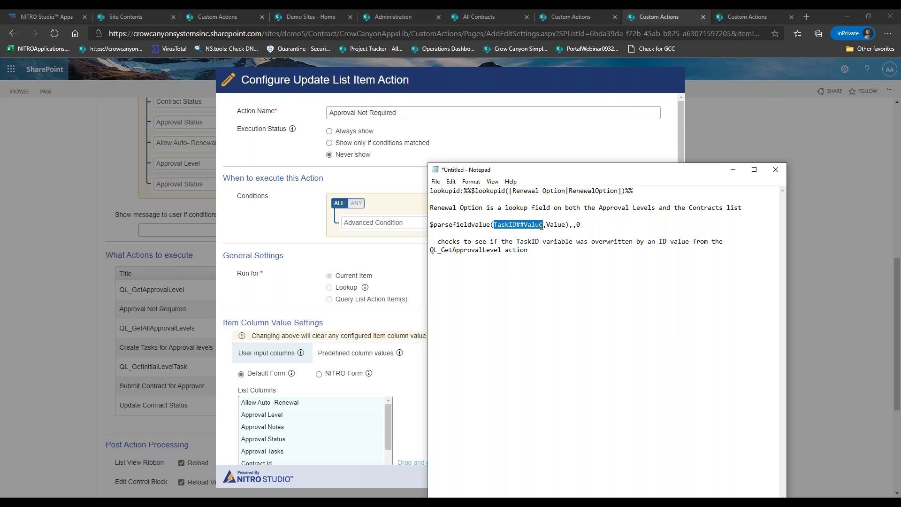
pyautogui.click(530, 235)
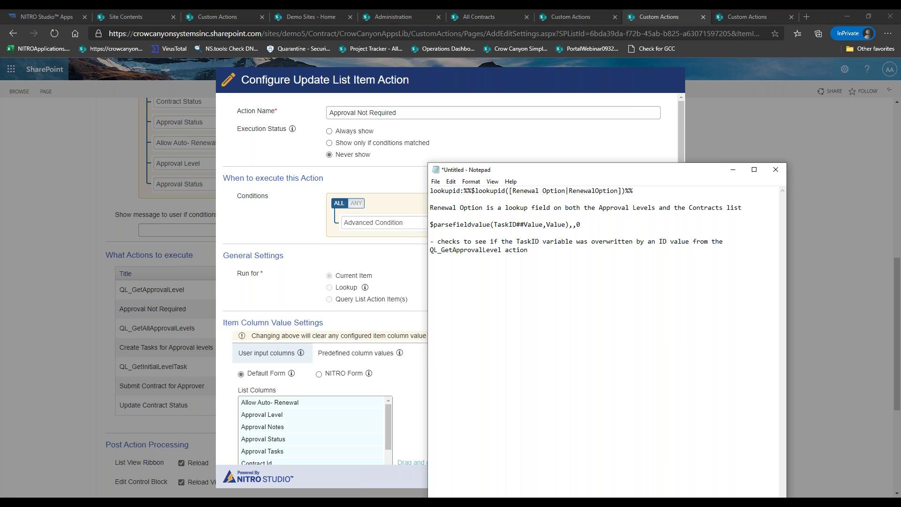
pyautogui.press('Return')
pyautogui.press('Return')
pyautogui.hotkey('ctrl', 'v')
pyautogui.write(',,0')
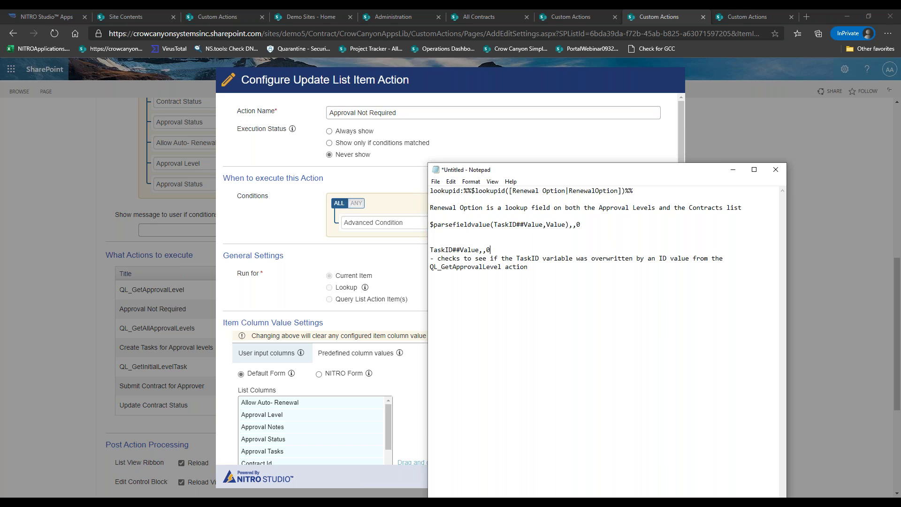
pyautogui.press('Return')
pyautogui.press('Return')
# Move the Notepad window clear of the action's condition, highlight the double comma in TaskID##Value,,0 and return to the dialog.
pyautogui.moveTo(575, 170); pyautogui.dragTo(575, 105)
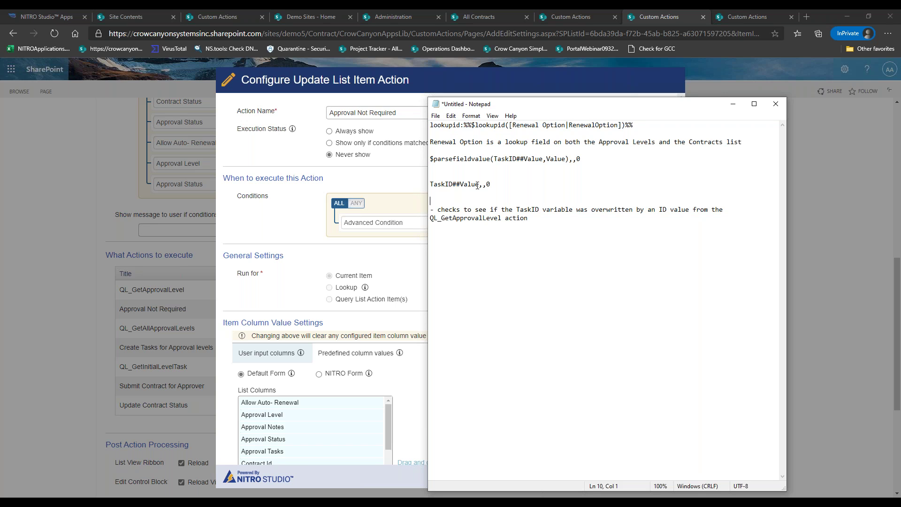
pyautogui.moveTo(598, 112); pyautogui.dragTo(744, 107)
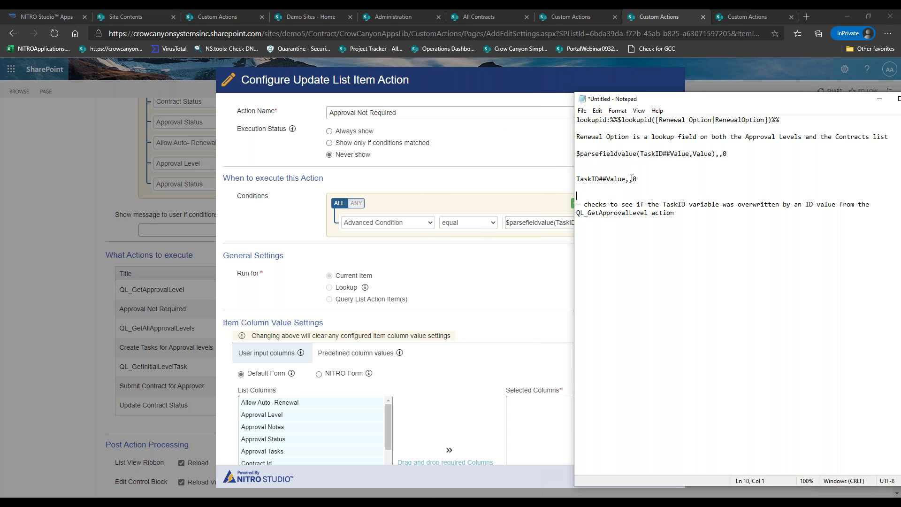
pyautogui.moveTo(625, 179); pyautogui.dragTo(633, 180)
pyautogui.hotkey('alt', 'Tab')
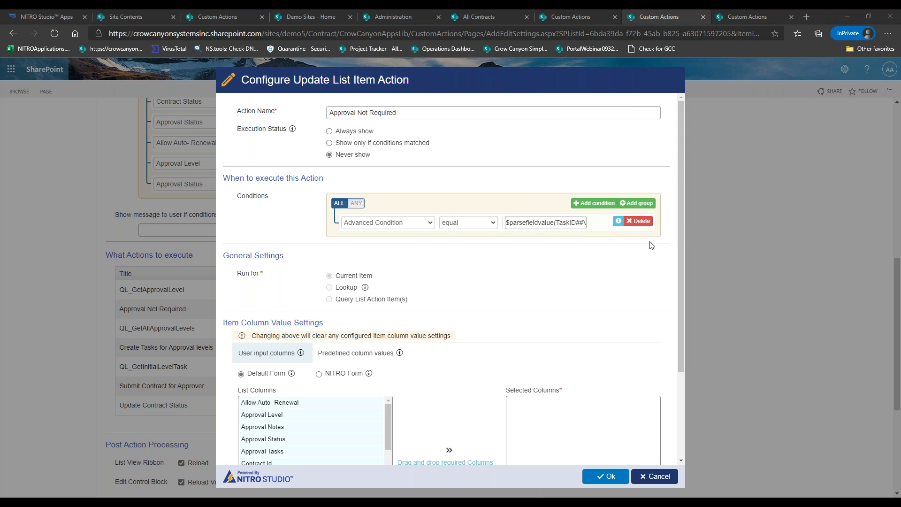
# Review the Approval Not Required action's predefined column values and the 1 Year Contract's renewal time span, closing the action without changes.
pyautogui.click(324, 354)
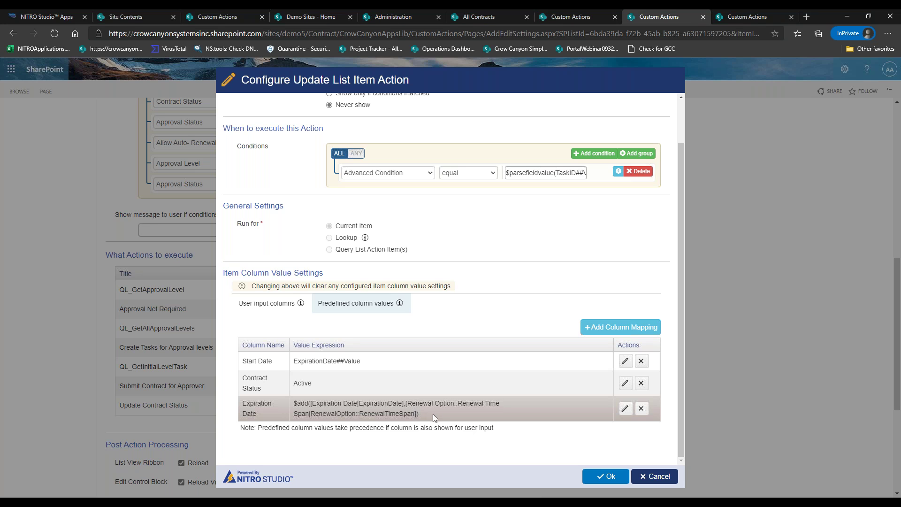
pyautogui.click(409, 18)
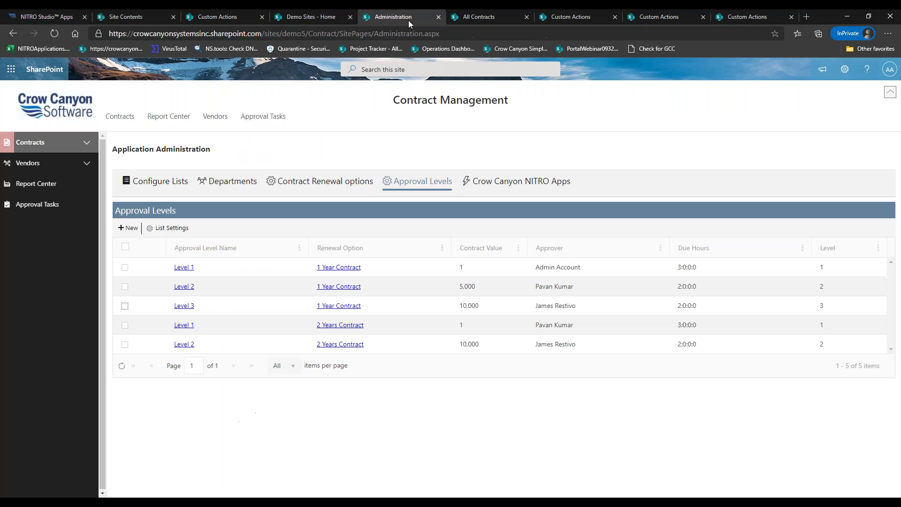
pyautogui.click(335, 268)
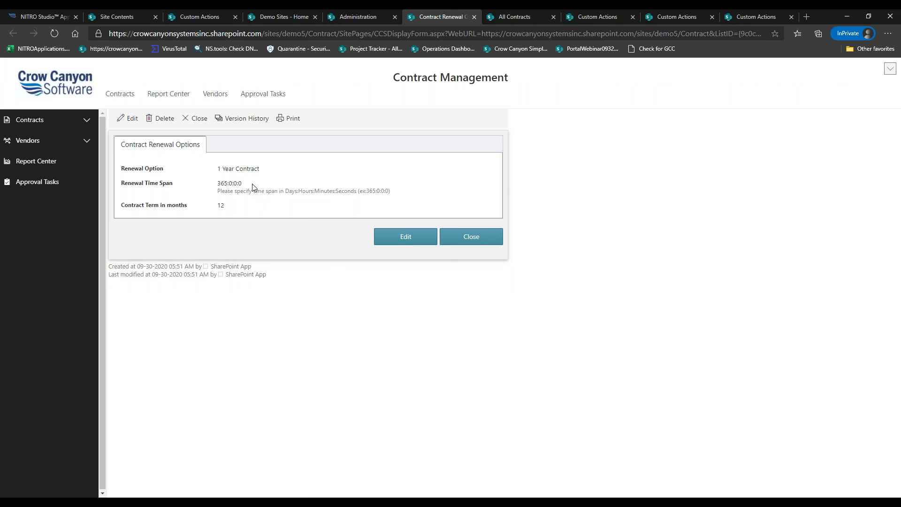
pyautogui.moveTo(222, 176); pyautogui.dragTo(217, 182)
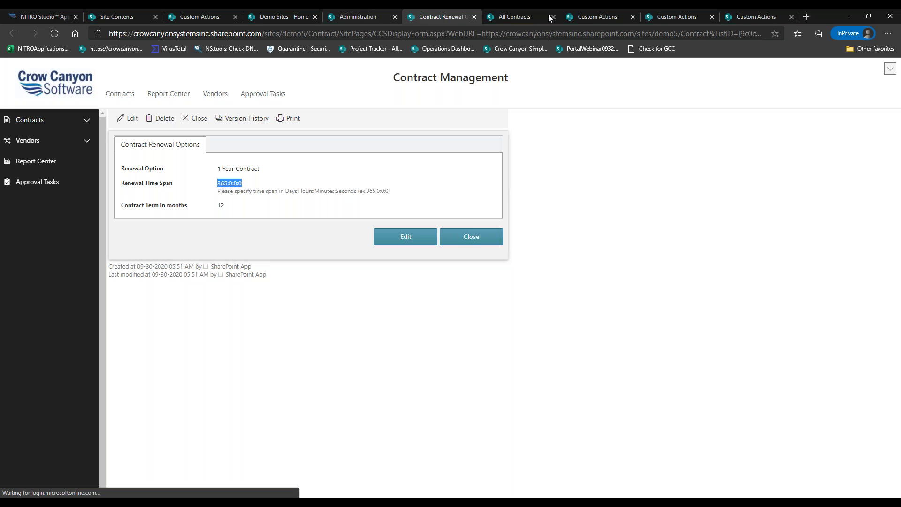
pyautogui.click(664, 18)
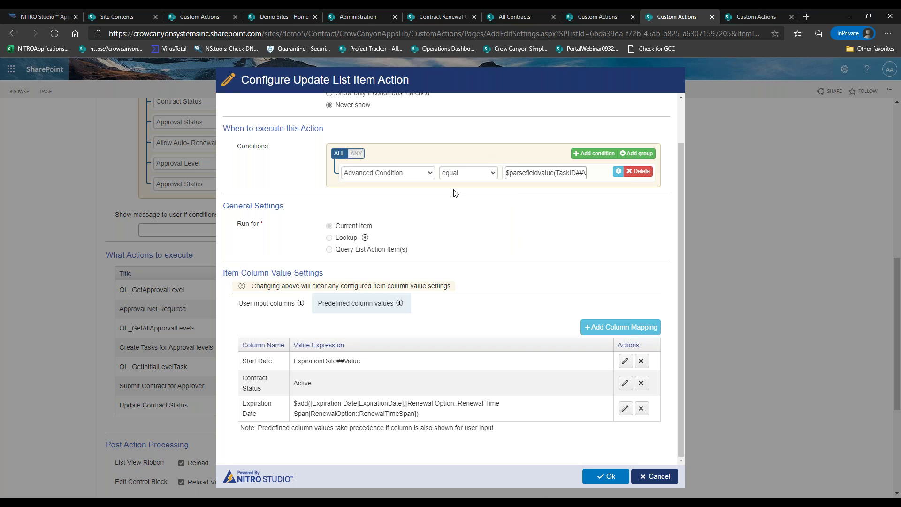
pyautogui.click(641, 477)
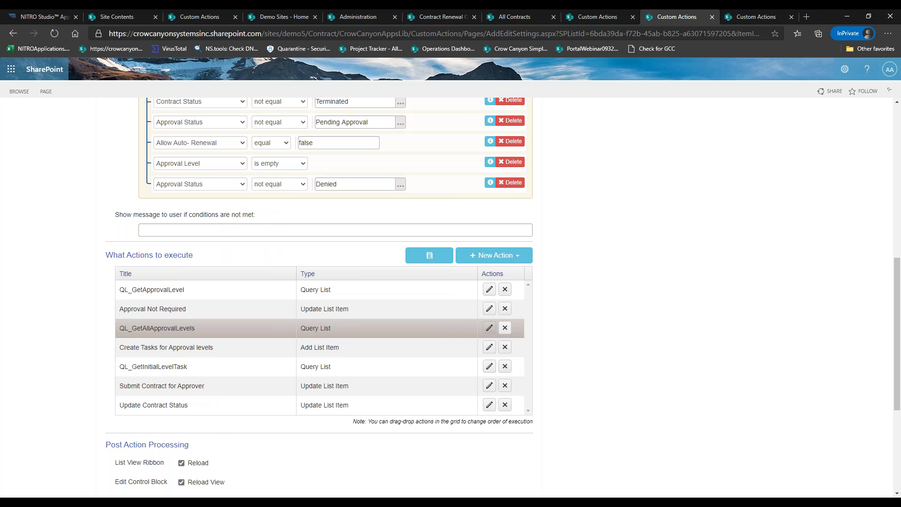
# Compare the QL_GetAllApprovalLevels query settings with the Notepad notes and the Approval Levels list, closing the action without changes.
pyautogui.click(489, 328)
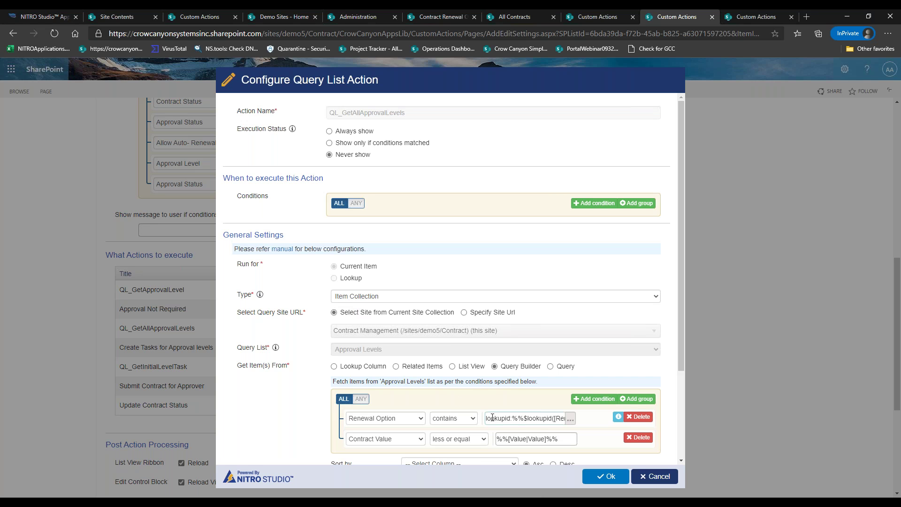
pyautogui.click(533, 421)
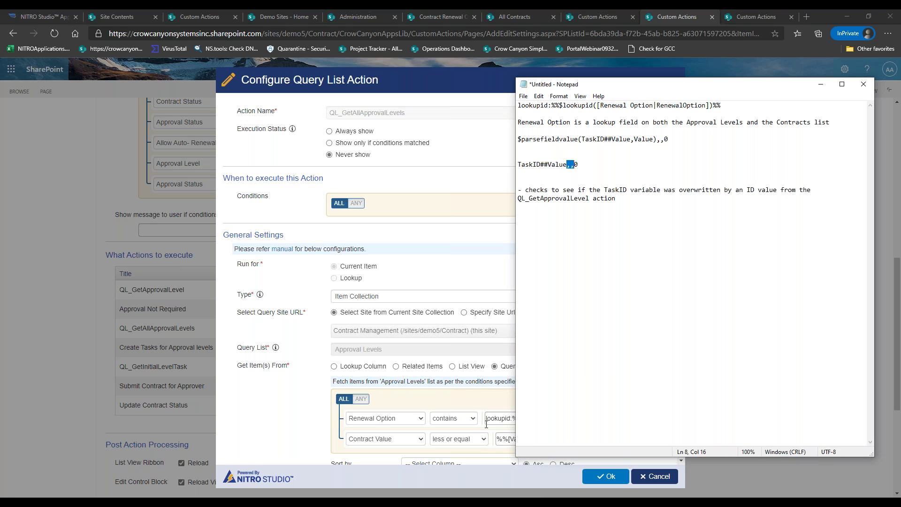
pyautogui.press('super+Down')
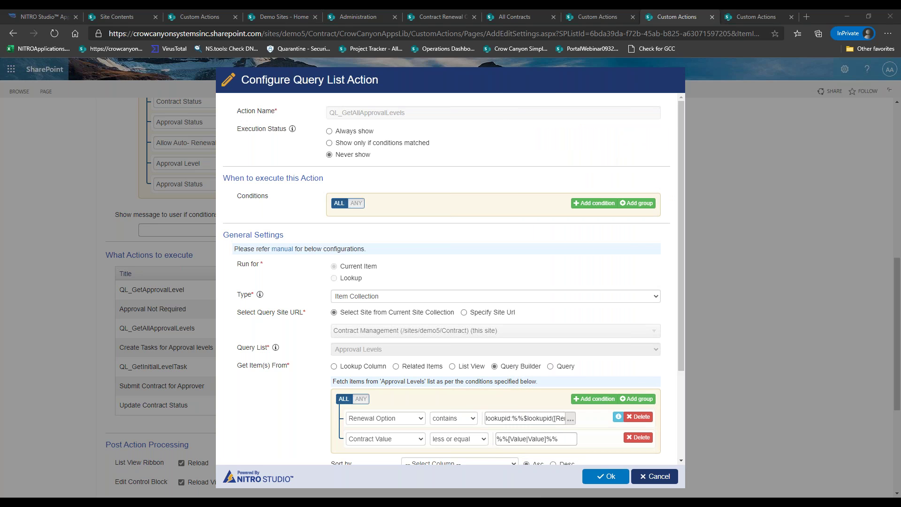
pyautogui.click(427, 17)
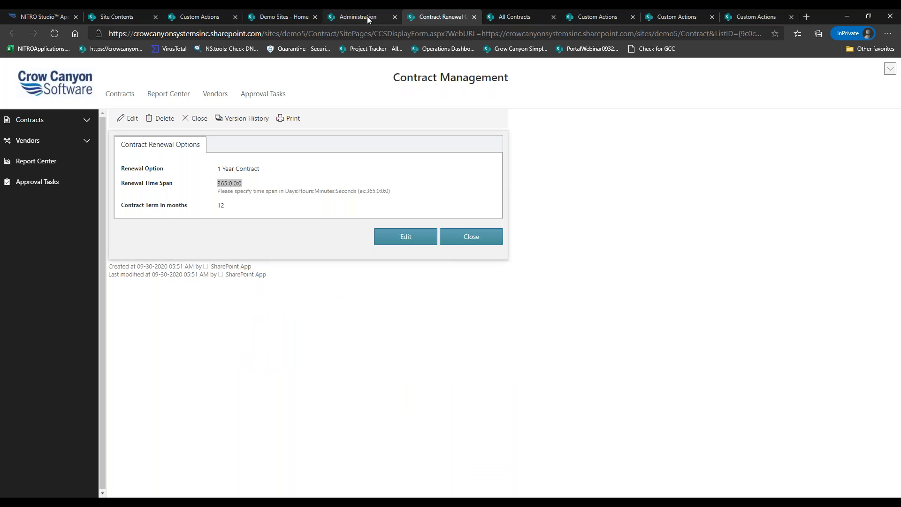
pyautogui.click(369, 19)
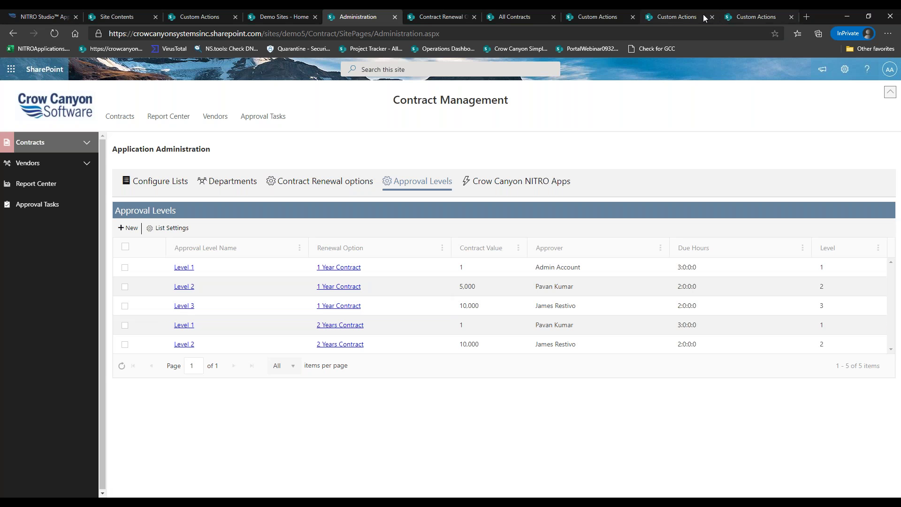
pyautogui.click(689, 19)
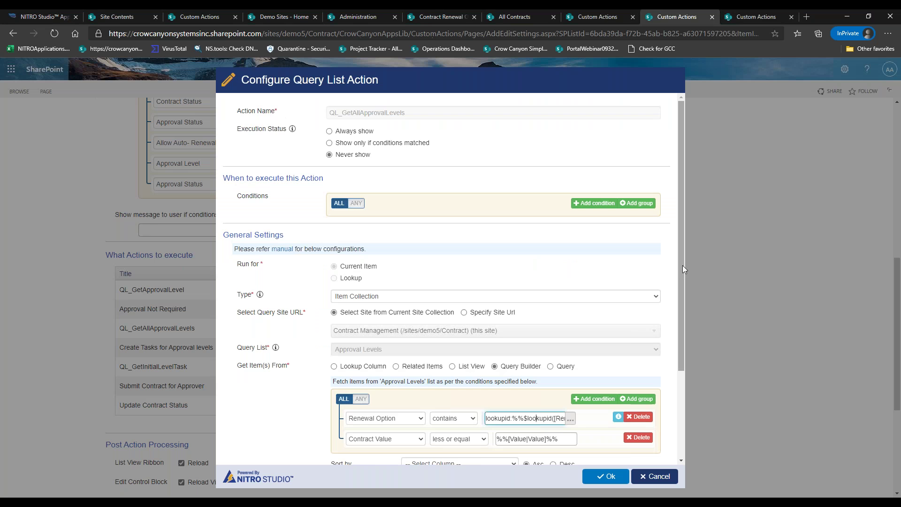
pyautogui.moveTo(680, 270); pyautogui.dragTo(681, 348)
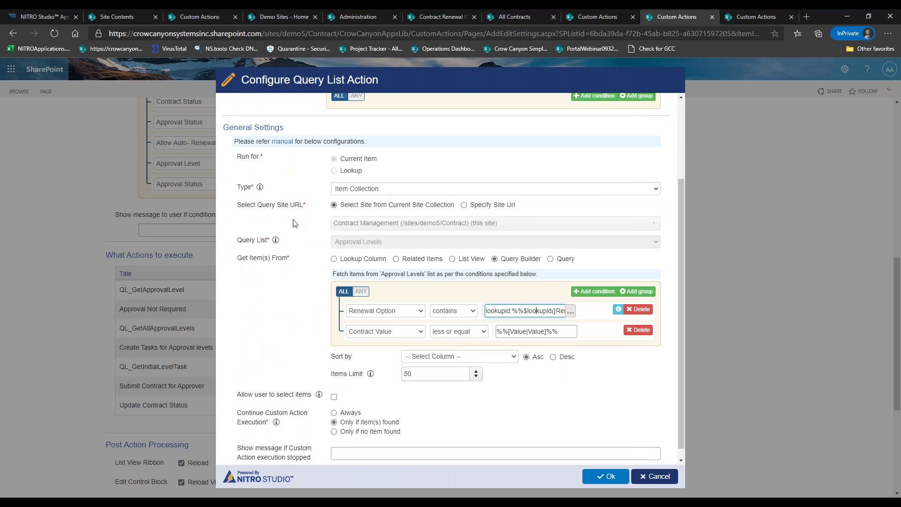
pyautogui.moveTo(678, 295); pyautogui.dragTo(681, 328)
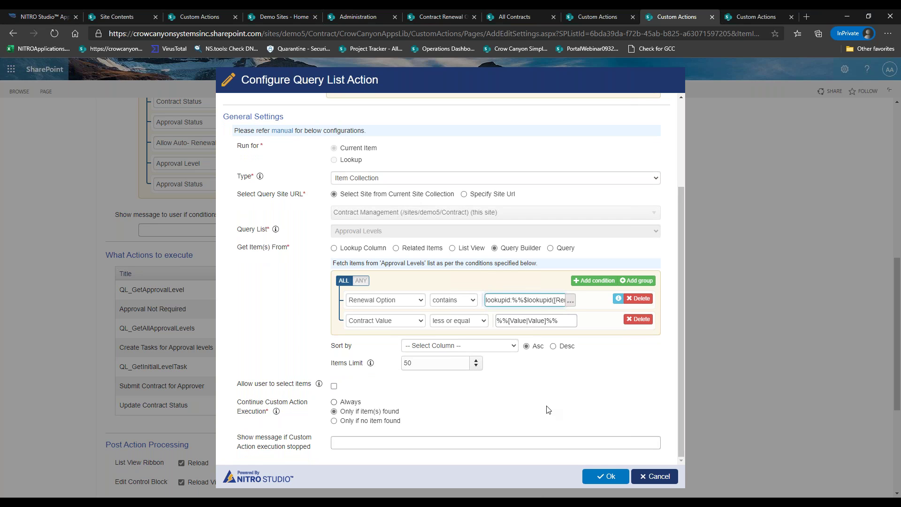
pyautogui.click(655, 476)
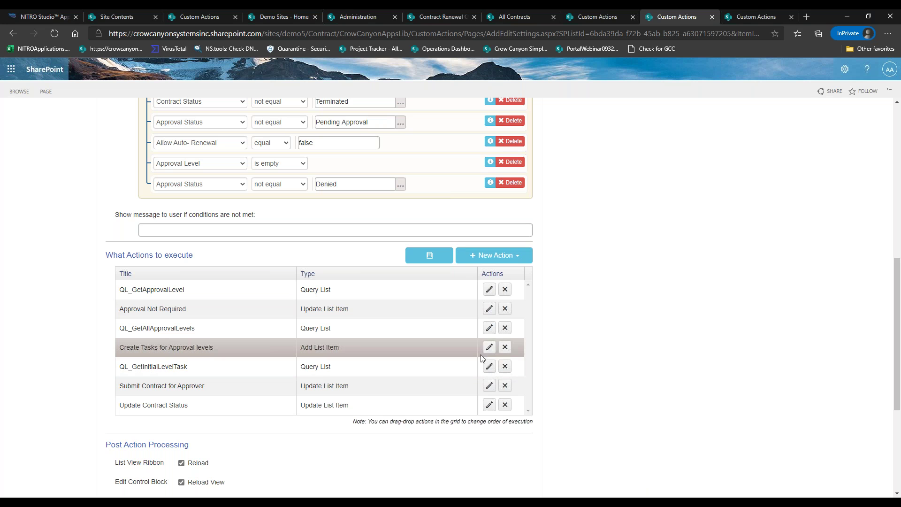
# Open the Create Tasks for Approval levels action and examine its predefined column values.
pyautogui.click(488, 350)
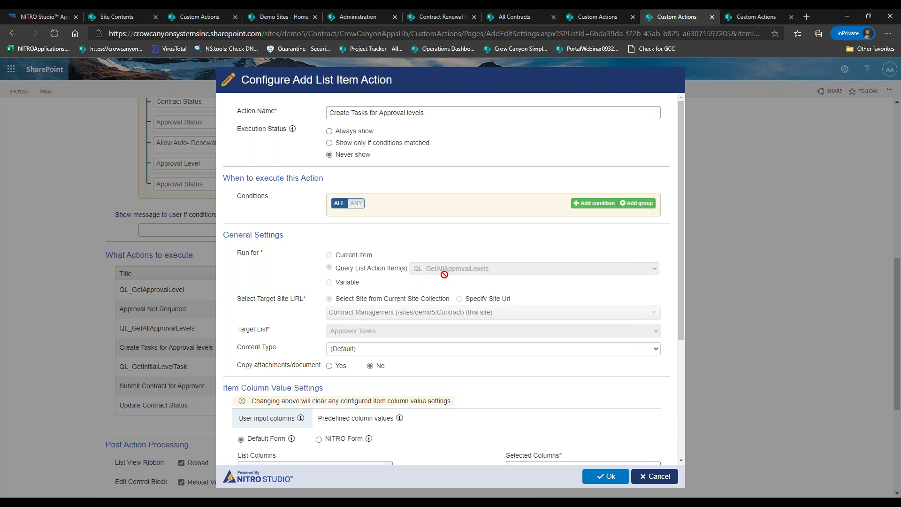
pyautogui.moveTo(680, 258); pyautogui.dragTo(677, 298)
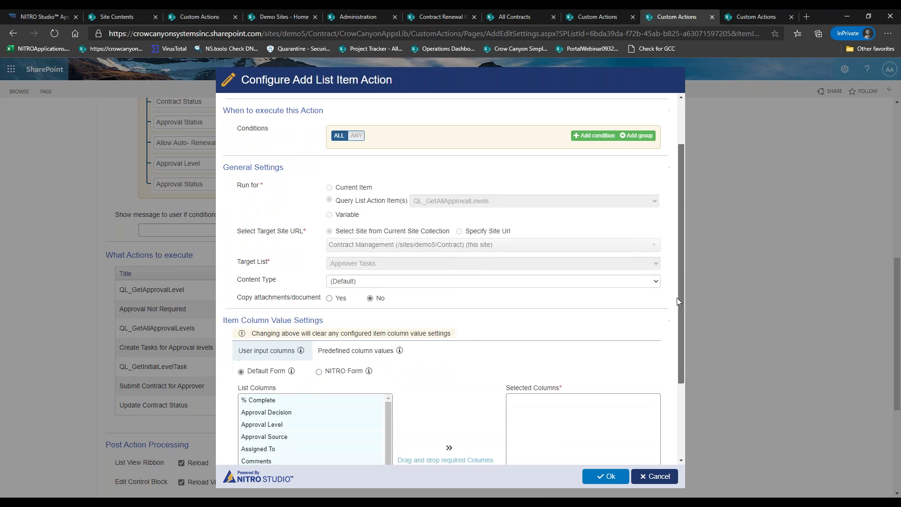
pyautogui.click(372, 348)
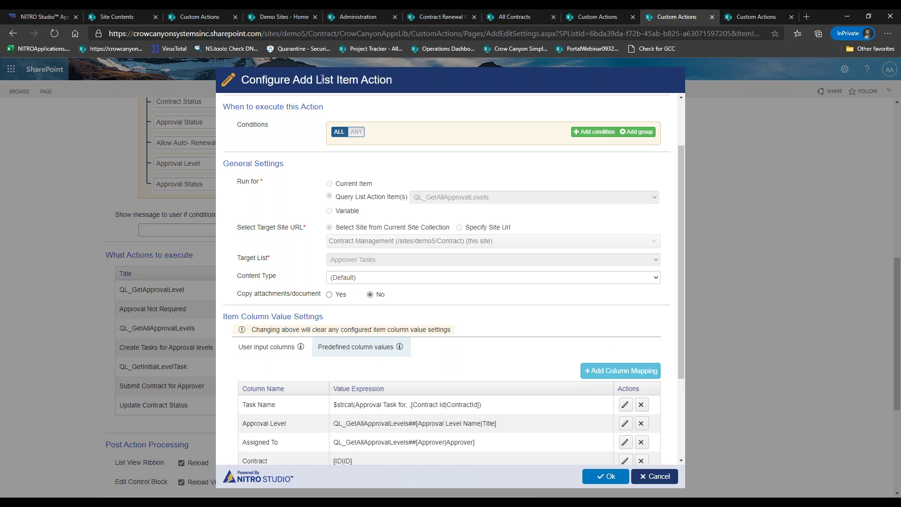
# Highlight Contract Id|ContractId in the Task Name expression, compare it with the Support Contract's Contract Id, and return to the action dialog.
pyautogui.moveTo(682, 293); pyautogui.dragTo(682, 326)
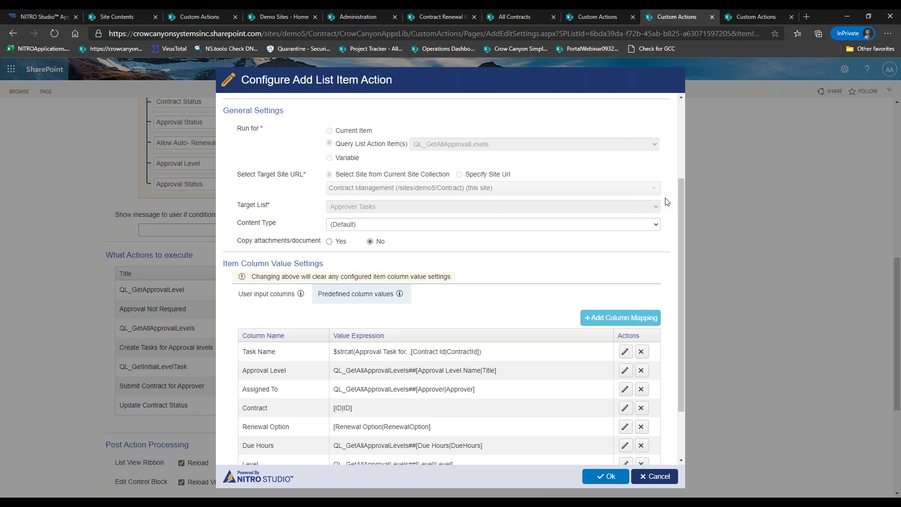
pyautogui.moveTo(683, 204); pyautogui.dragTo(685, 242)
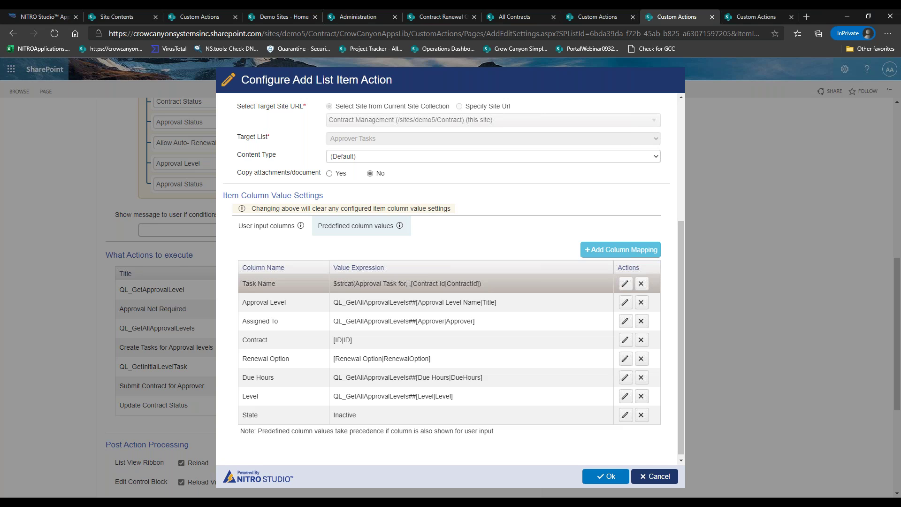
pyautogui.moveTo(412, 283); pyautogui.dragTo(478, 286)
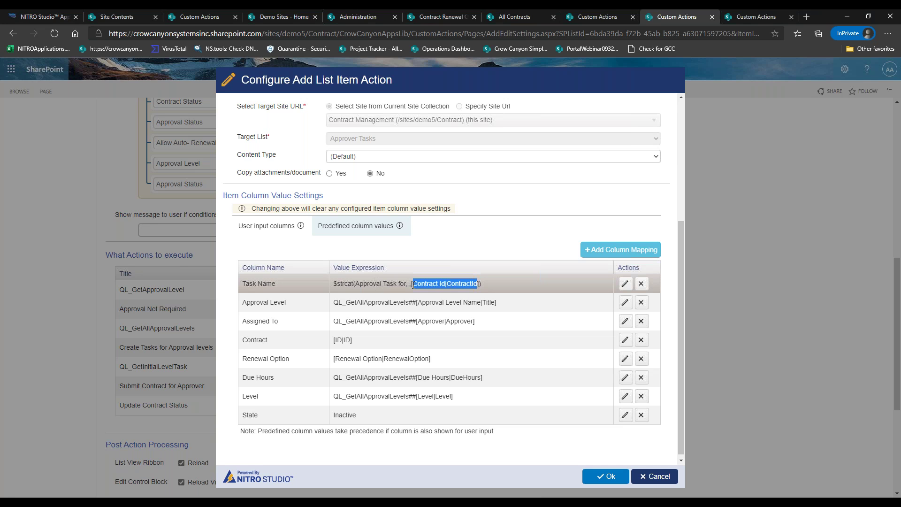
pyautogui.click(452, 19)
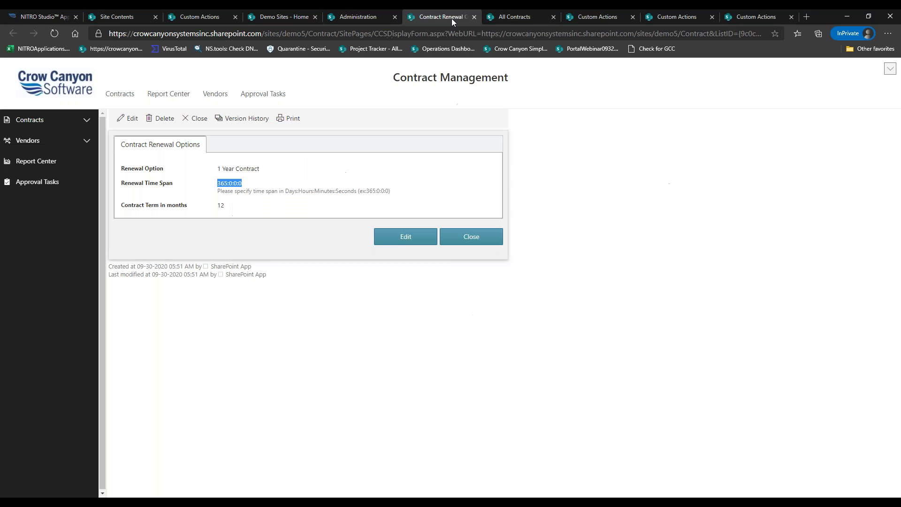
pyautogui.click(376, 19)
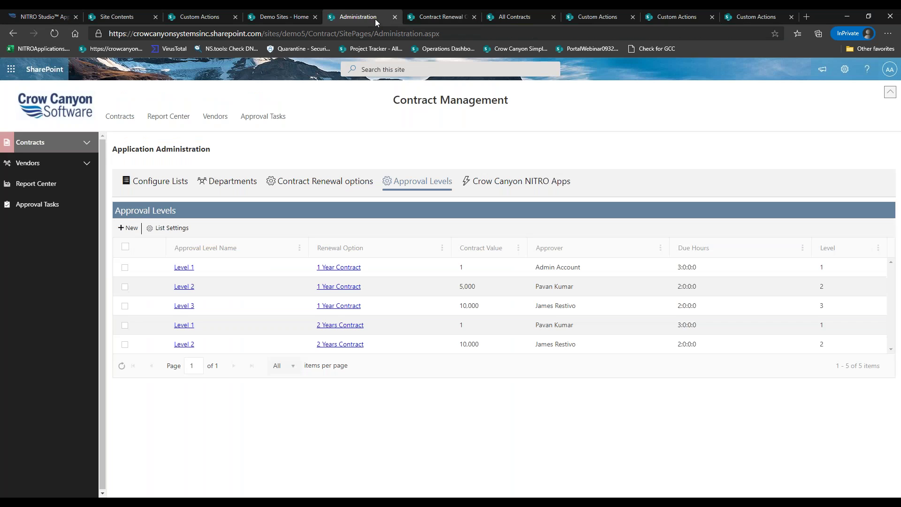
pyautogui.click(539, 19)
pyautogui.moveTo(379, 143); pyautogui.dragTo(422, 145)
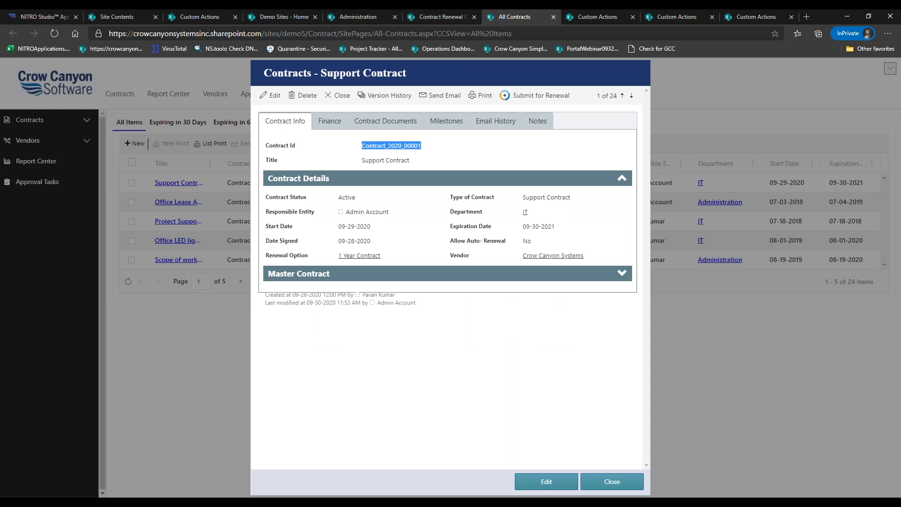
pyautogui.click(665, 15)
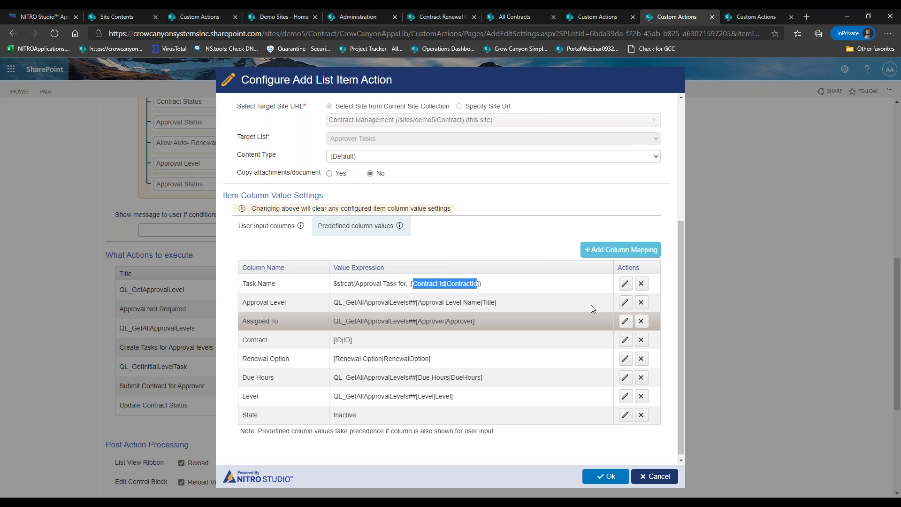
# Highlight the Contract mapping [ID|ID], compare the column mappings with the Approval Levels list, and close the action without changes.
pyautogui.scroll(-1, 680, 272)
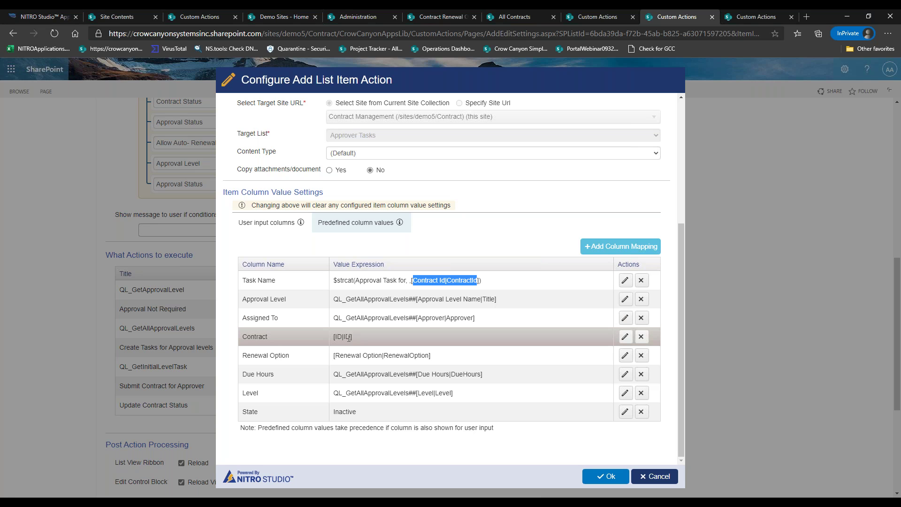
pyautogui.moveTo(352, 338); pyautogui.dragTo(328, 338)
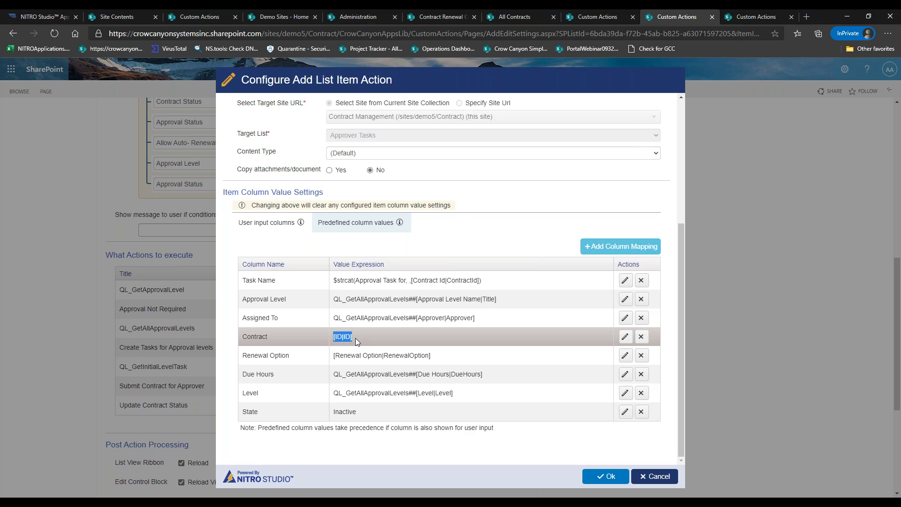
pyautogui.click(365, 351)
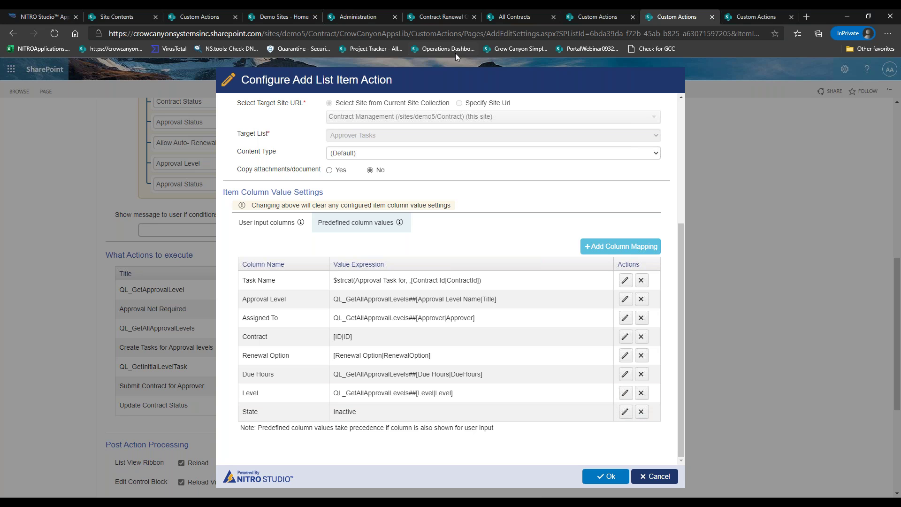
pyautogui.click(367, 16)
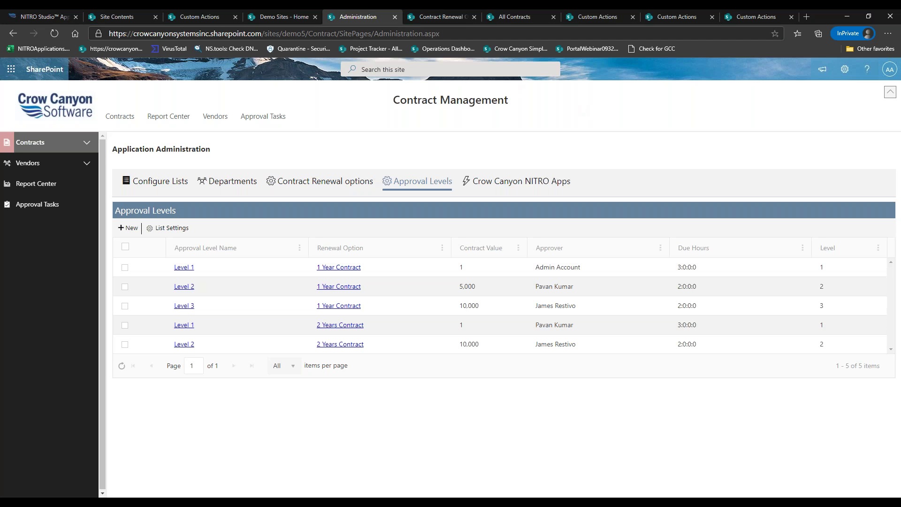
pyautogui.click(673, 21)
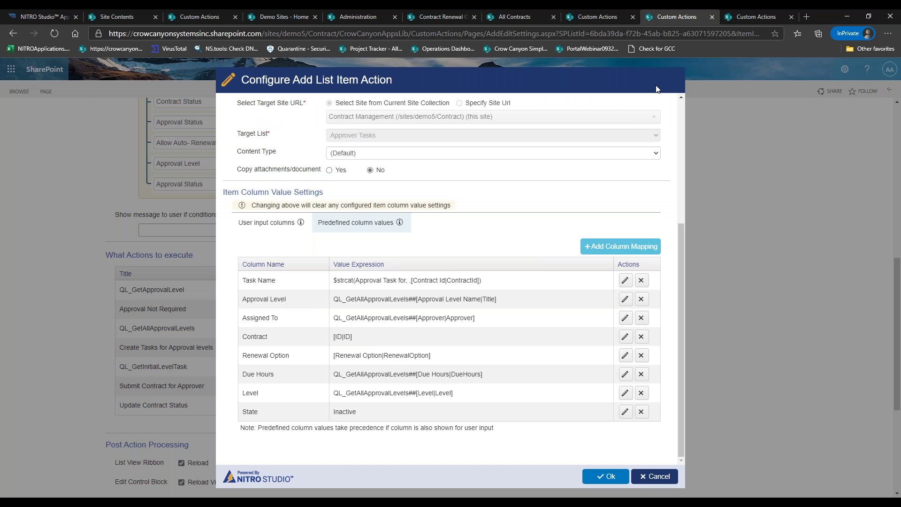
pyautogui.click(657, 476)
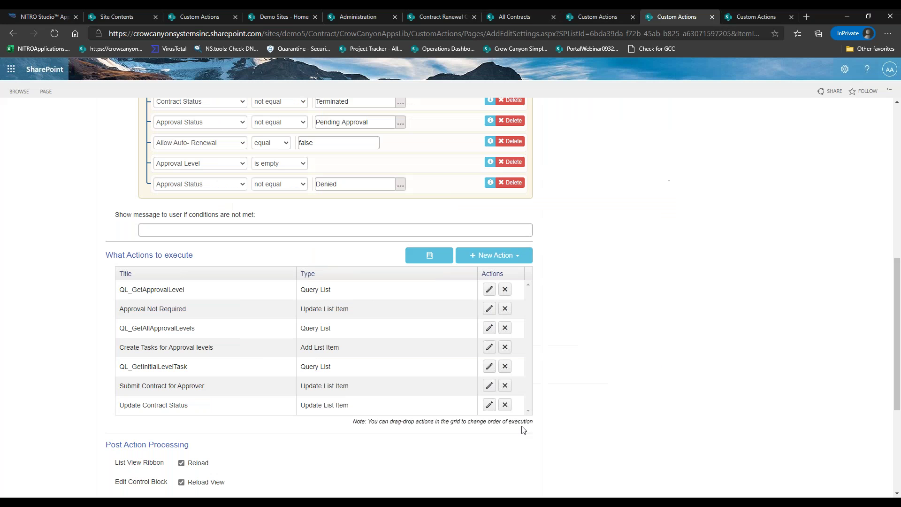
# Review the QL_GetInitialLevelTask action's query conditions, sort order and variable mappings, closing it without changes.
pyautogui.click(489, 366)
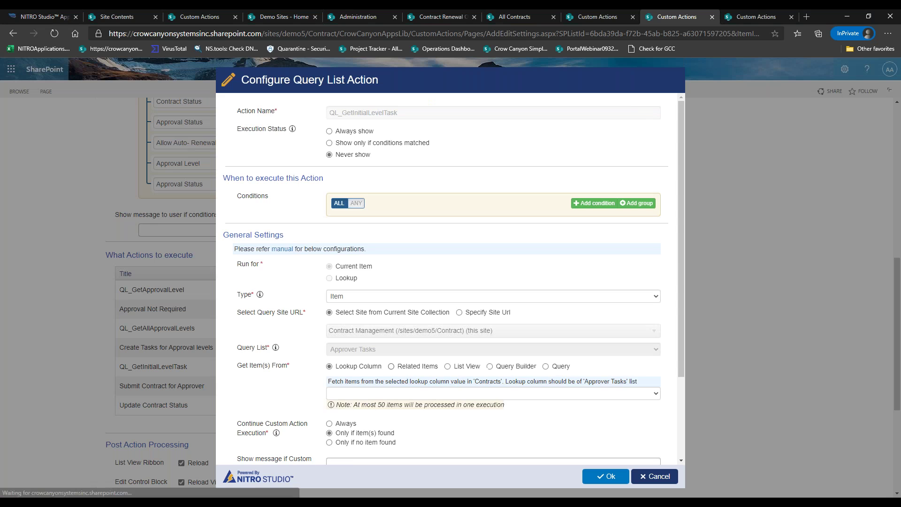
pyautogui.scroll(-2, 678, 248)
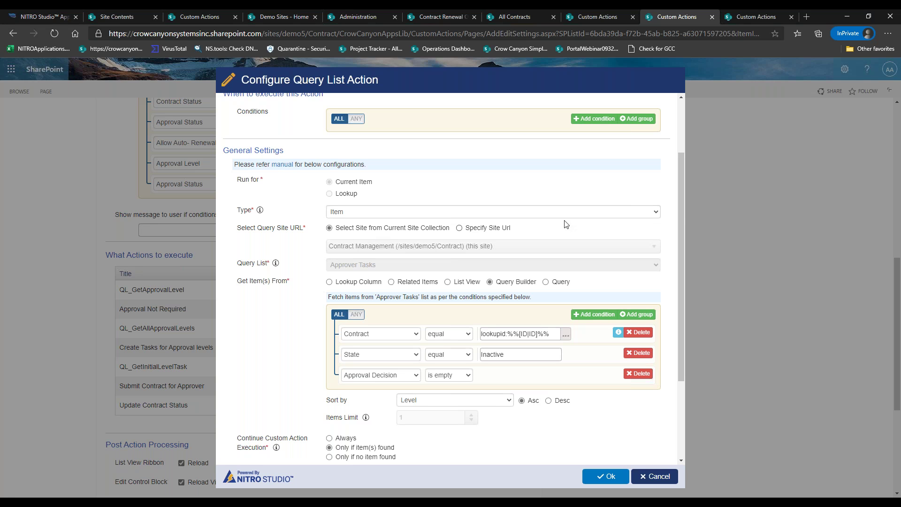
pyautogui.moveTo(681, 216); pyautogui.dragTo(681, 227)
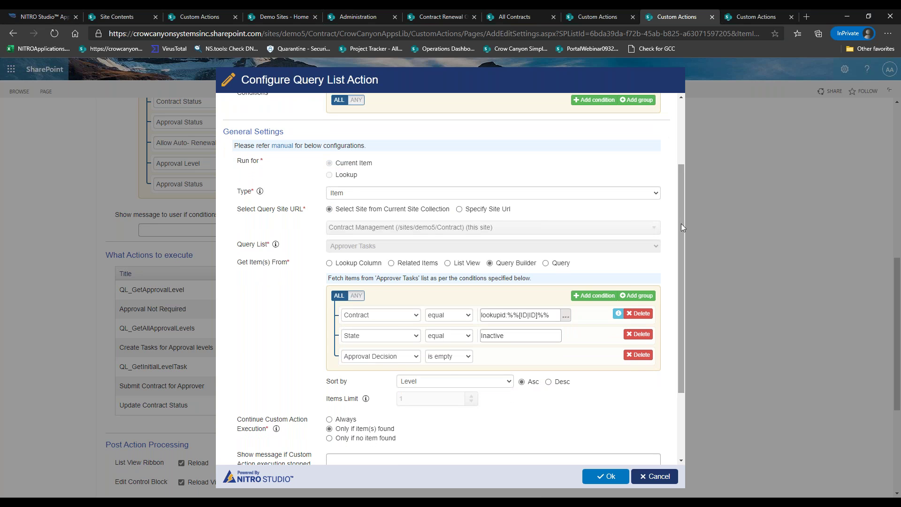
pyautogui.moveTo(681, 224); pyautogui.dragTo(684, 249)
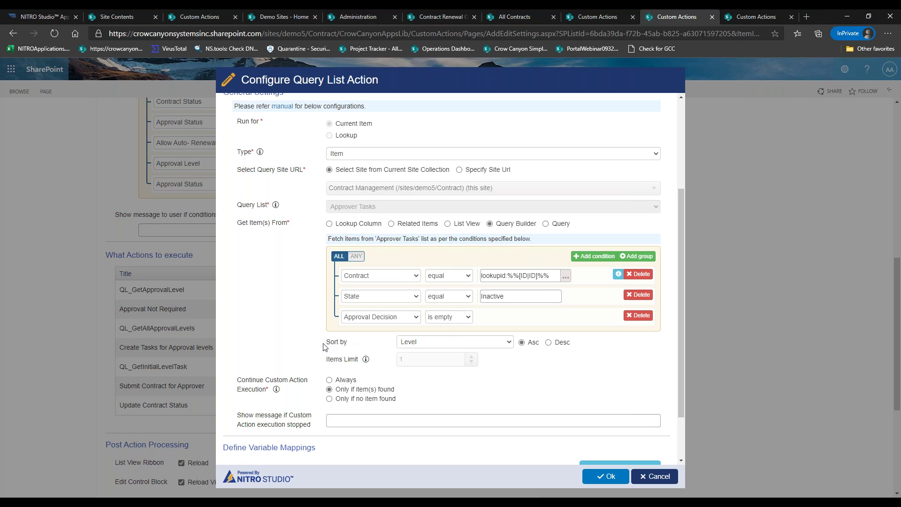
pyautogui.moveTo(328, 346); pyautogui.dragTo(380, 346)
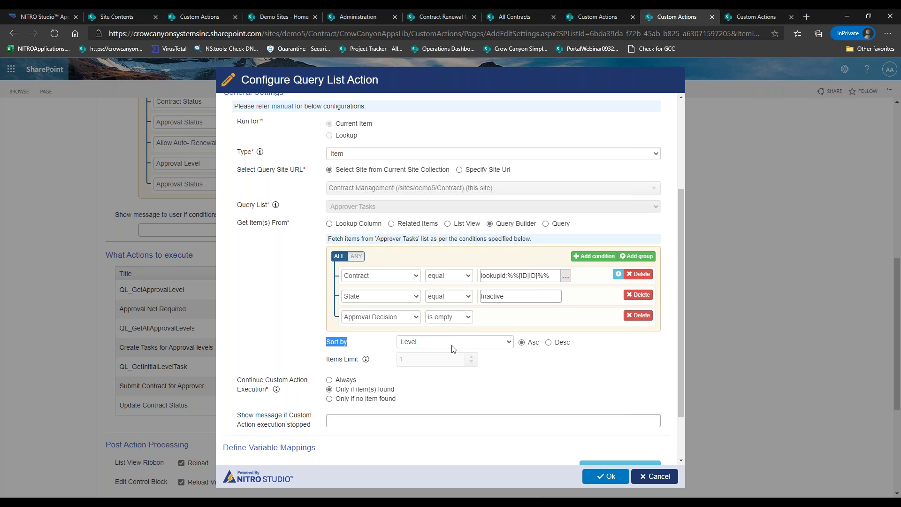
pyautogui.click(525, 367)
pyautogui.moveTo(678, 358); pyautogui.dragTo(681, 386)
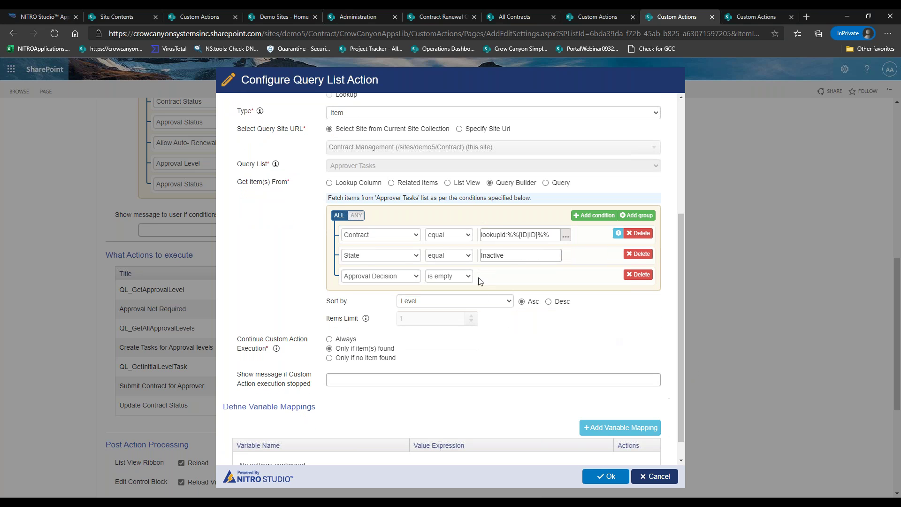
pyautogui.moveTo(677, 433); pyautogui.dragTo(681, 453)
pyautogui.click(668, 484)
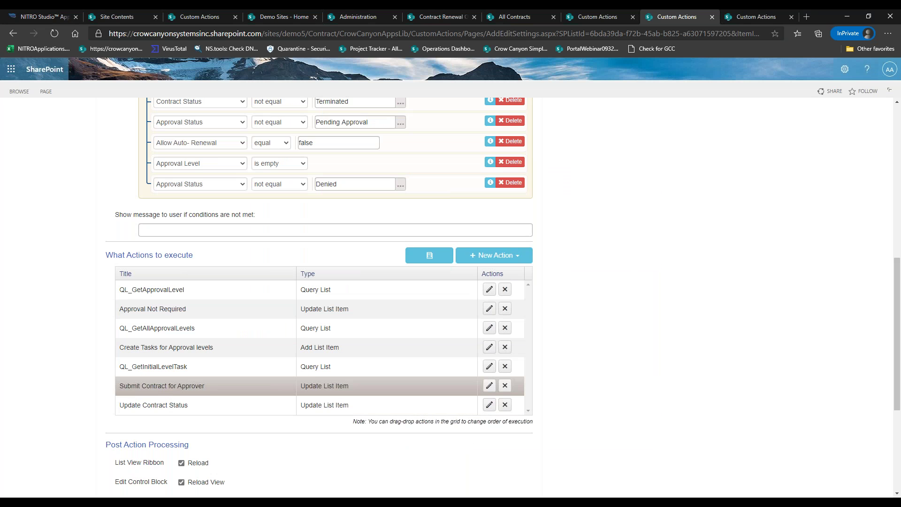
# Review the Submit Contract for Approver action's predefined column values against the Approval Levels list, closing the action without changes.
pyautogui.click(490, 386)
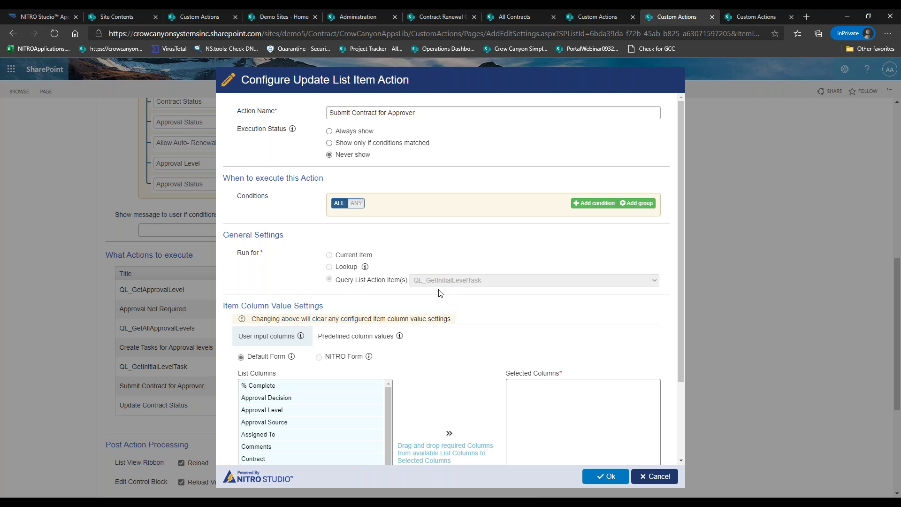
pyautogui.click(362, 342)
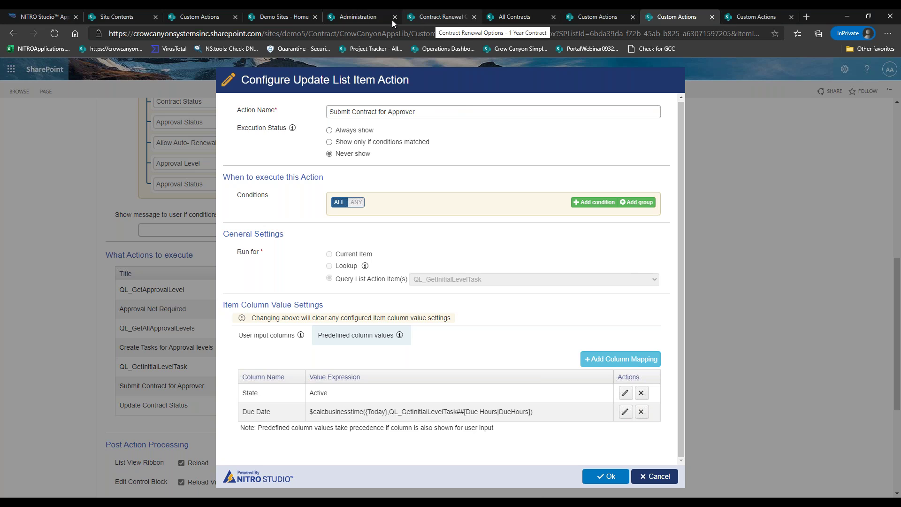
pyautogui.click(376, 17)
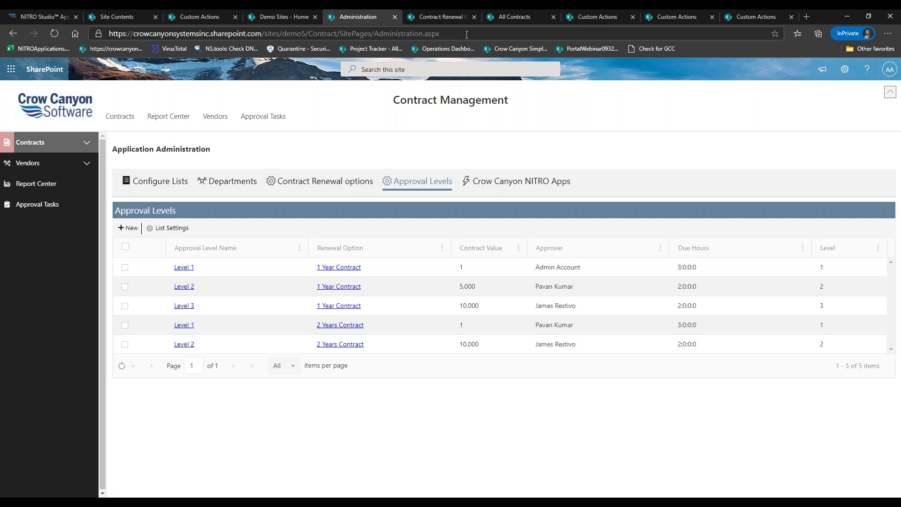
pyautogui.click(660, 20)
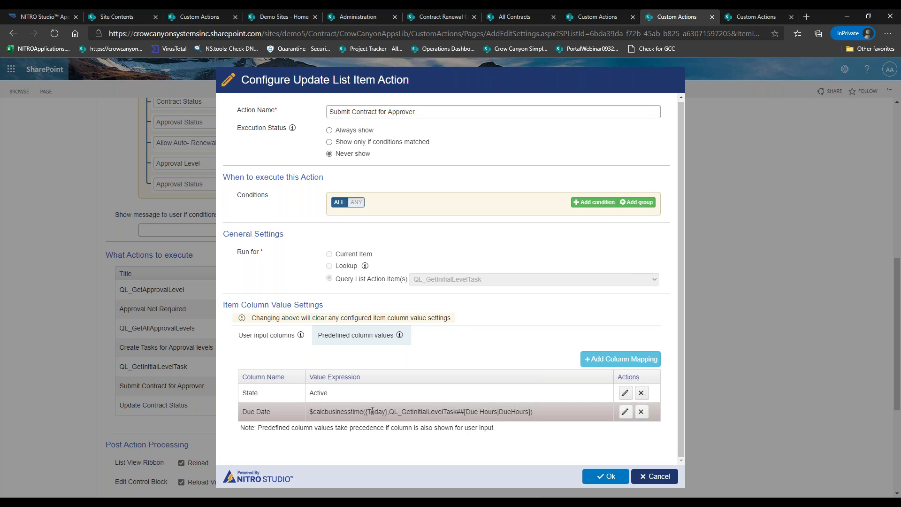
pyautogui.moveTo(311, 411); pyautogui.dragTo(374, 413)
pyautogui.click(355, 413)
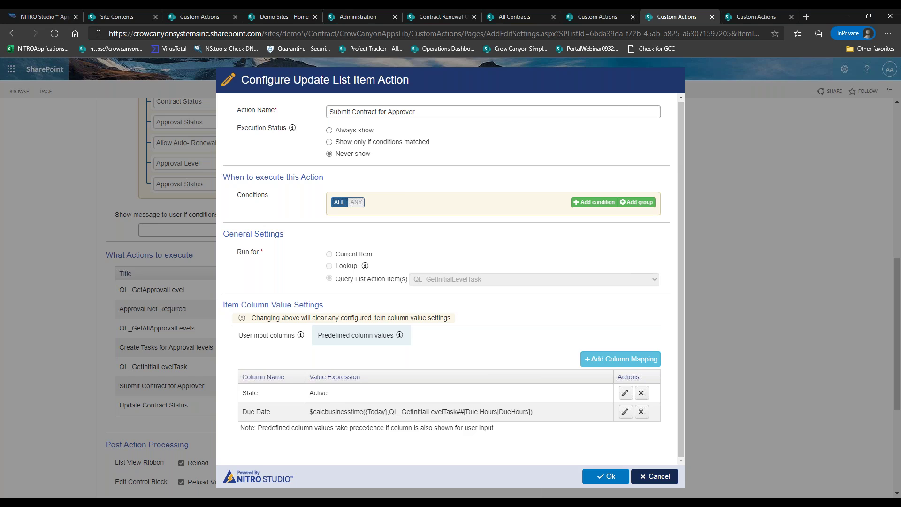
pyautogui.click(655, 477)
# Review the Update Contract Status action's predefined column values and close it without changes.
pyautogui.click(489, 405)
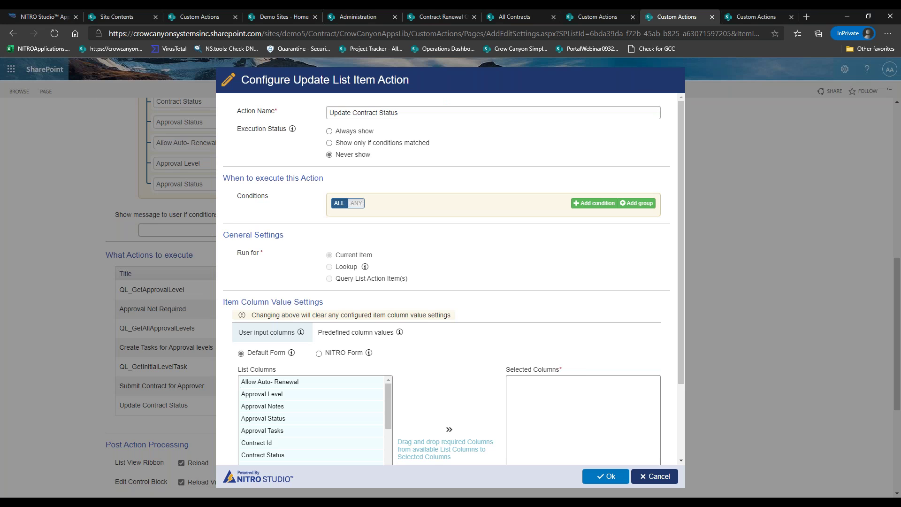
pyautogui.click(371, 332)
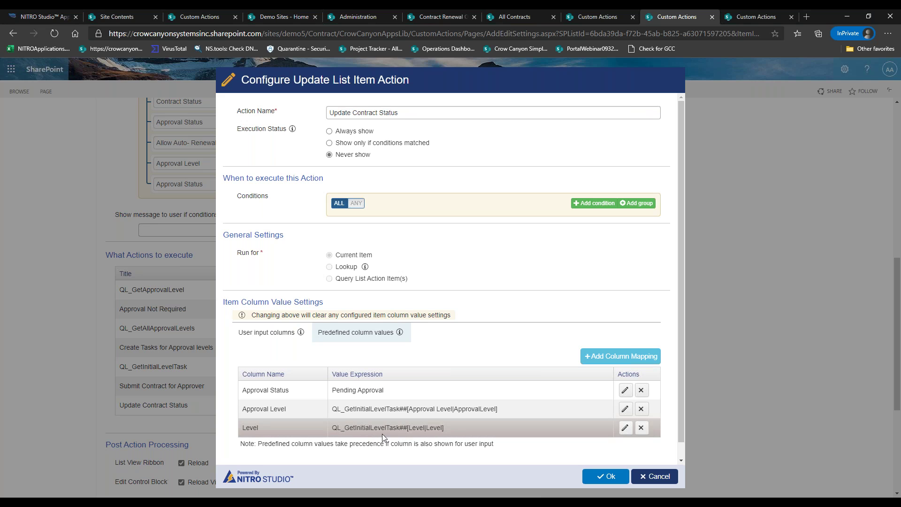
pyautogui.click(644, 475)
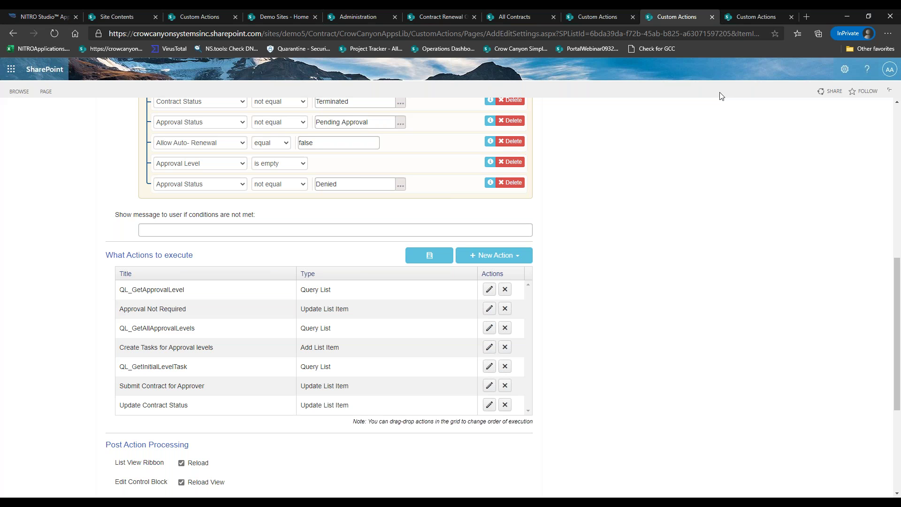
# Look over the general settings of the Update Contract Renewal and Approve custom actions.
pyautogui.click(744, 16)
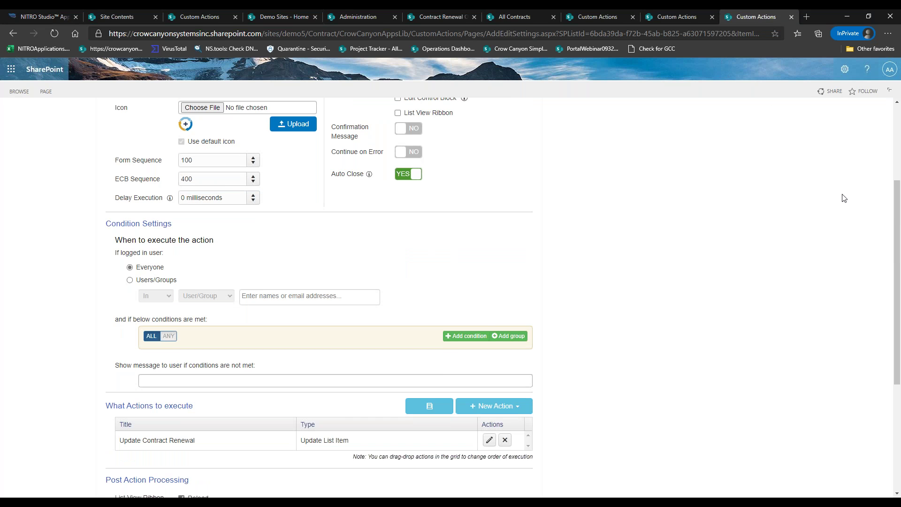
pyautogui.scroll(3, 891, 207)
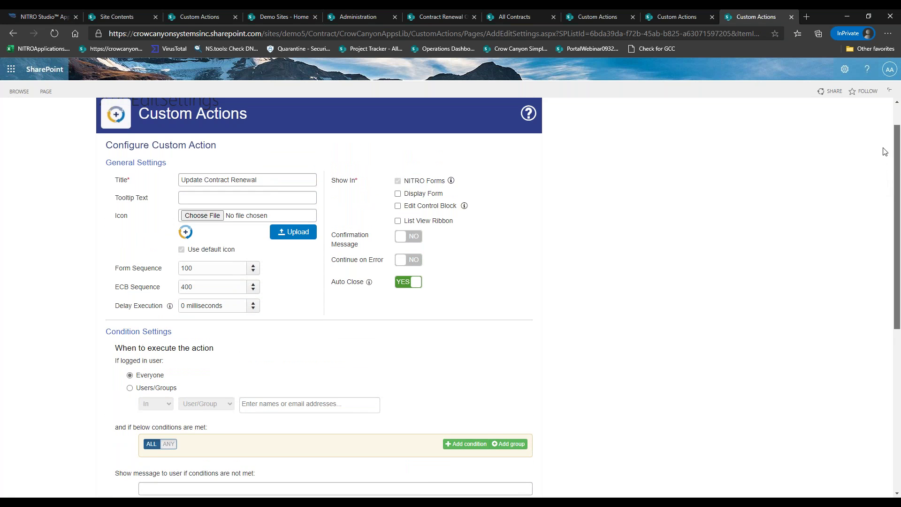
pyautogui.click(601, 20)
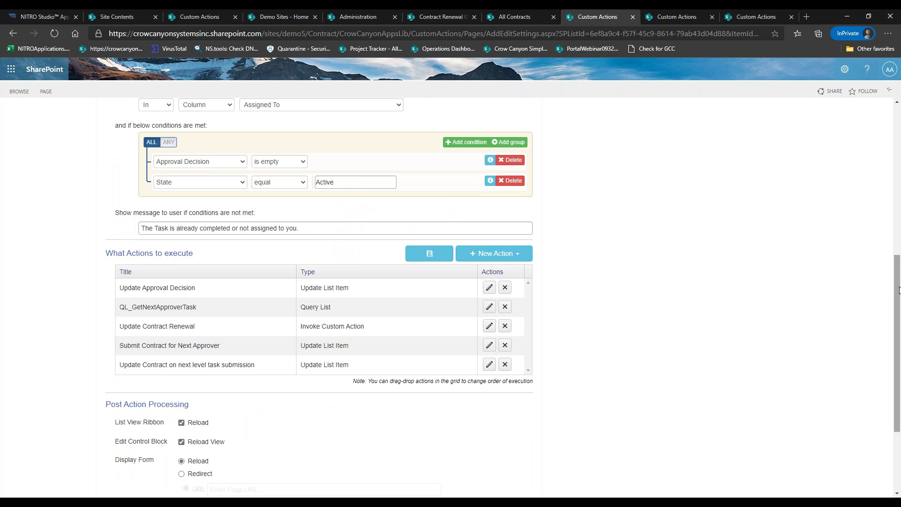
pyautogui.scroll(7, 897, 286)
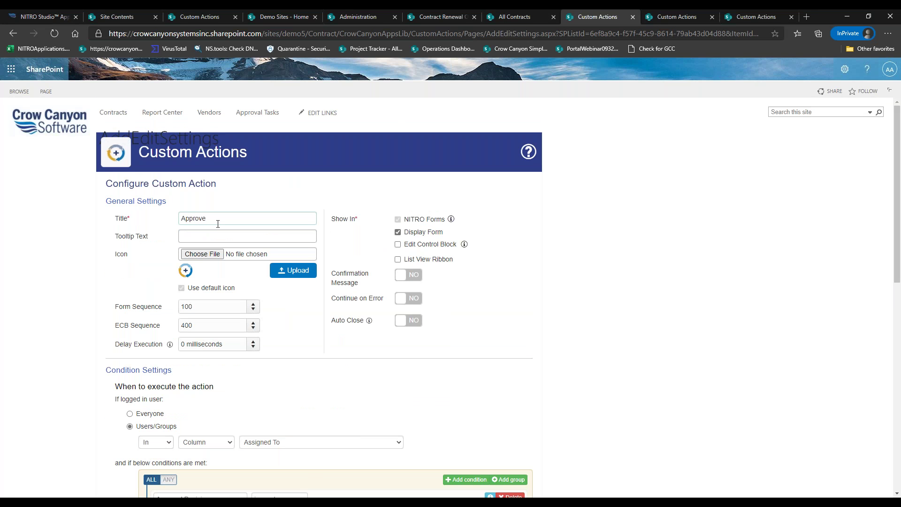
# Go to the Approval Tasks page and open the Level 2 approval task in My Open Tasks.
pyautogui.click(433, 18)
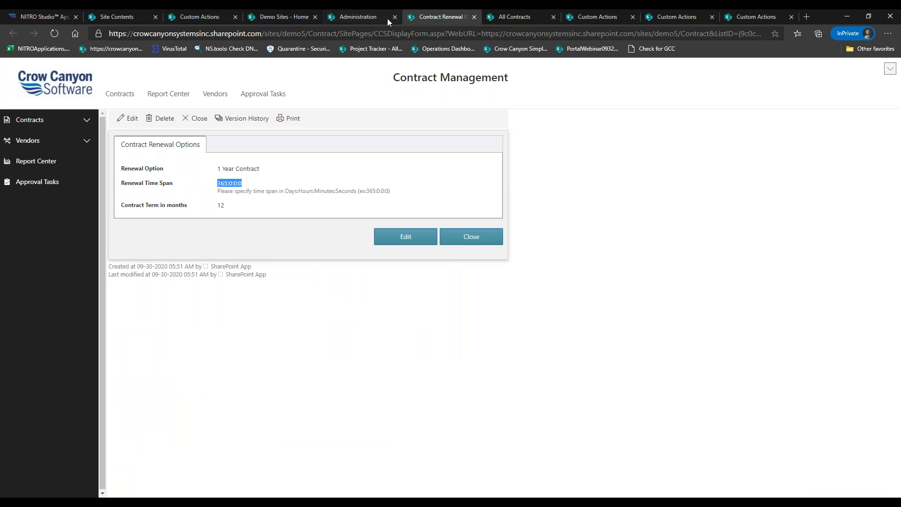
pyautogui.click(366, 21)
pyautogui.click(86, 143)
pyautogui.click(62, 295)
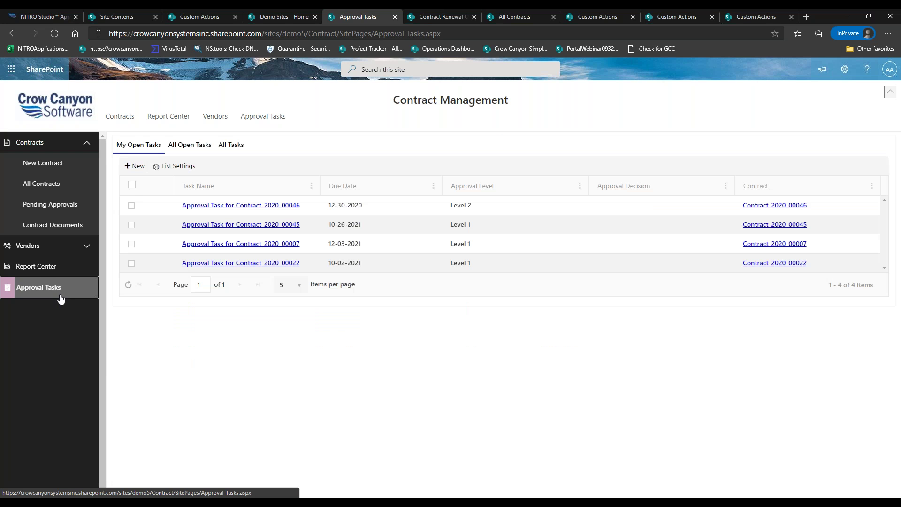
pyautogui.click(241, 205)
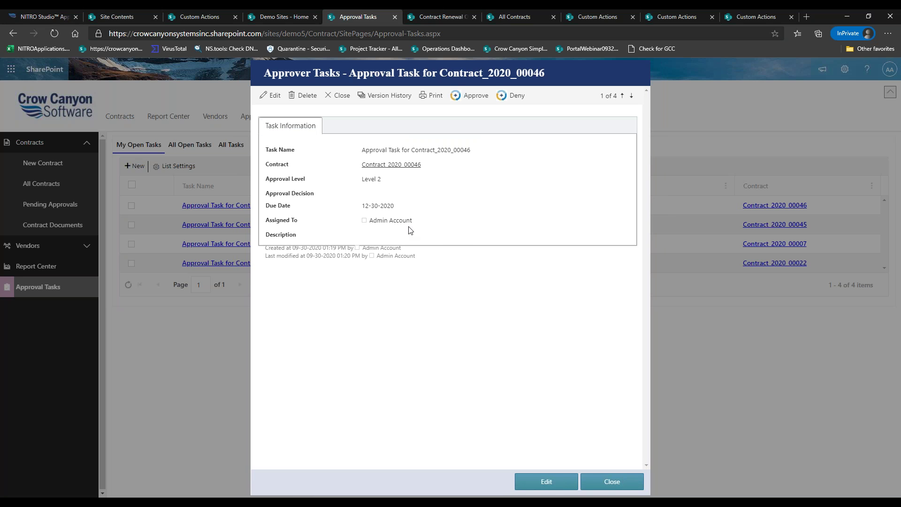
# Close the Level 2 task and view the approval tasks for Contract_2020_00045 and Contract_2020_00007, closing each without a decision.
pyautogui.click(607, 488)
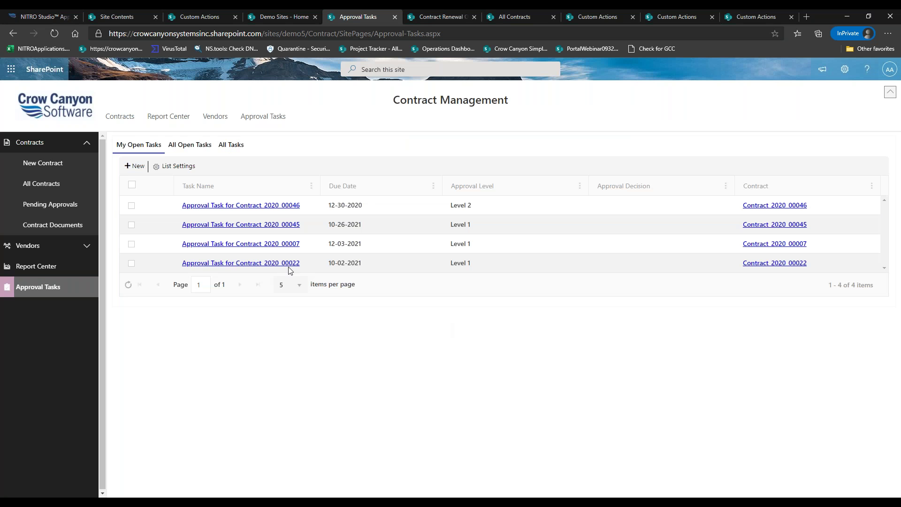
pyautogui.click(241, 225)
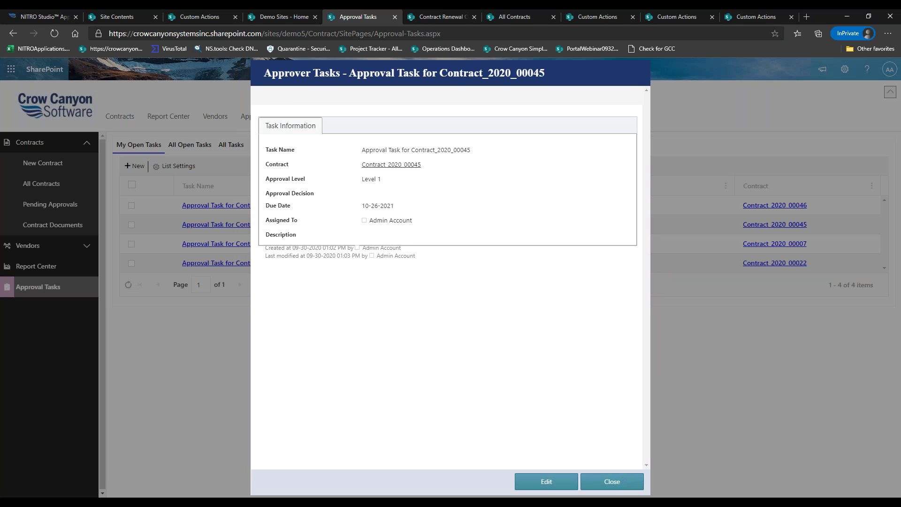
pyautogui.click(591, 486)
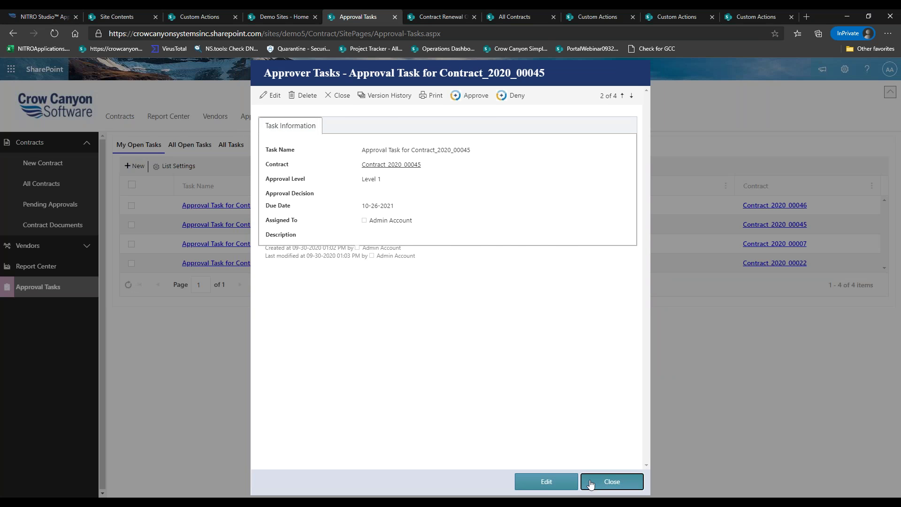
pyautogui.click(263, 244)
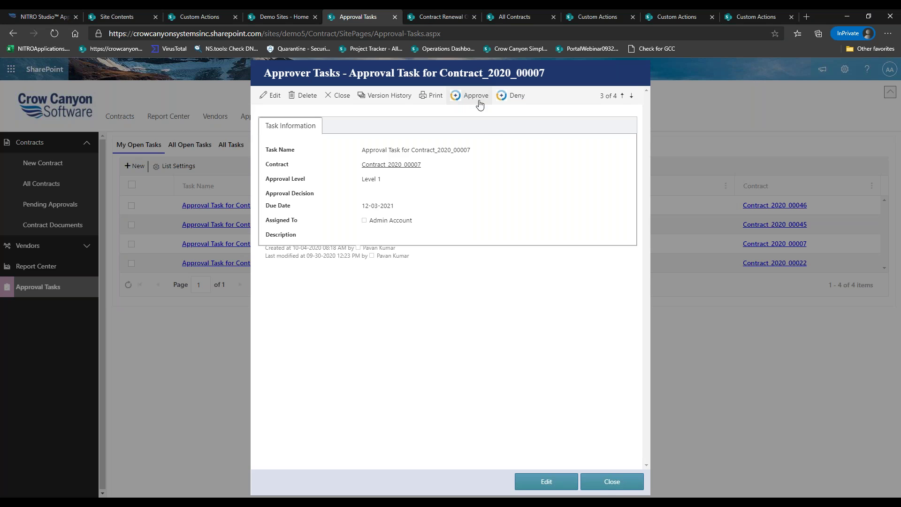
pyautogui.click(620, 478)
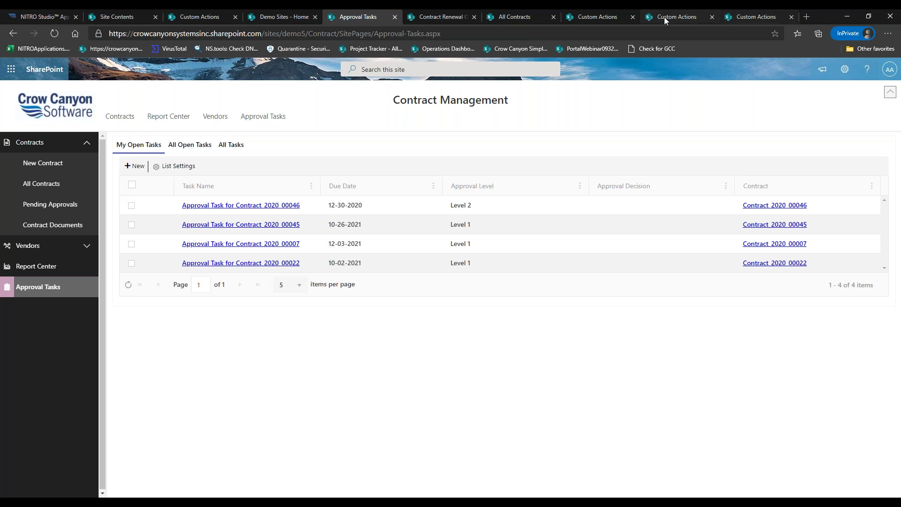
# Examine the Approve custom action's condition settings, including the allowed users, the task conditions and the message for unmet conditions.
pyautogui.click(602, 17)
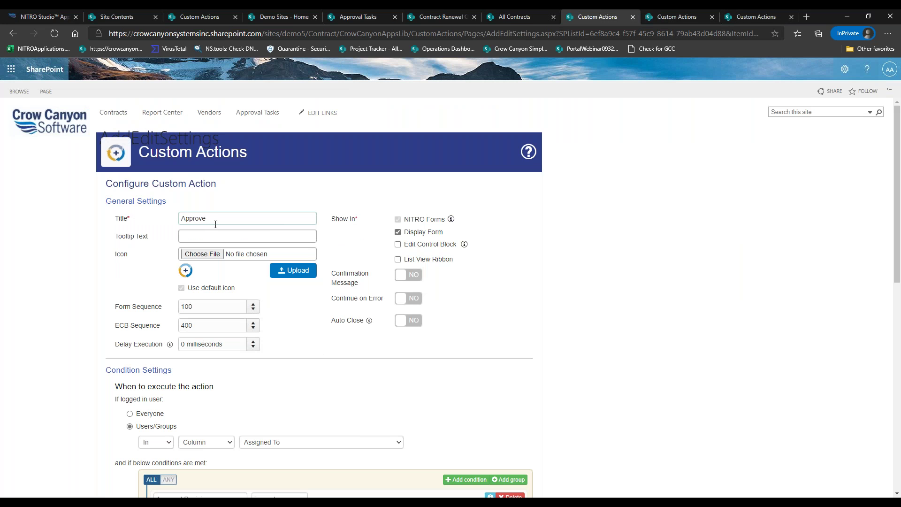
pyautogui.moveTo(897, 167); pyautogui.dragTo(898, 250)
pyautogui.scroll(-3, 100, 136)
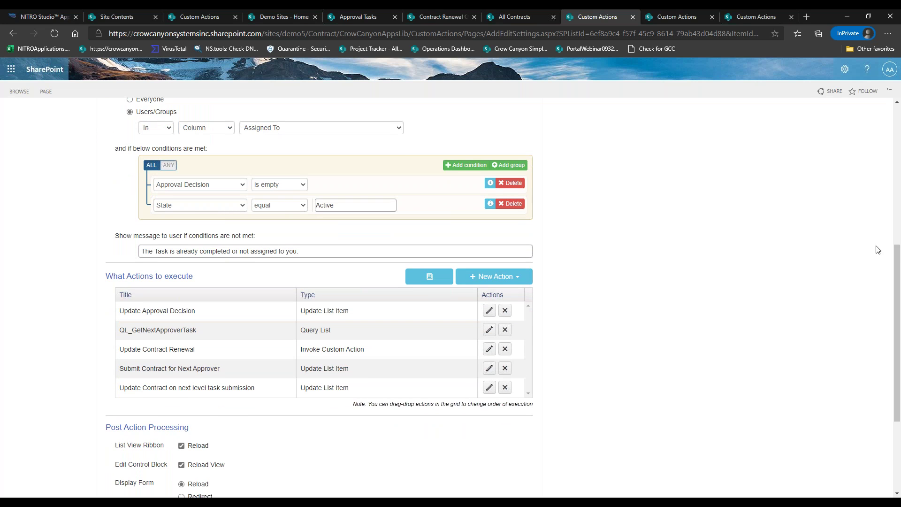
pyautogui.moveTo(896, 259); pyautogui.dragTo(898, 241)
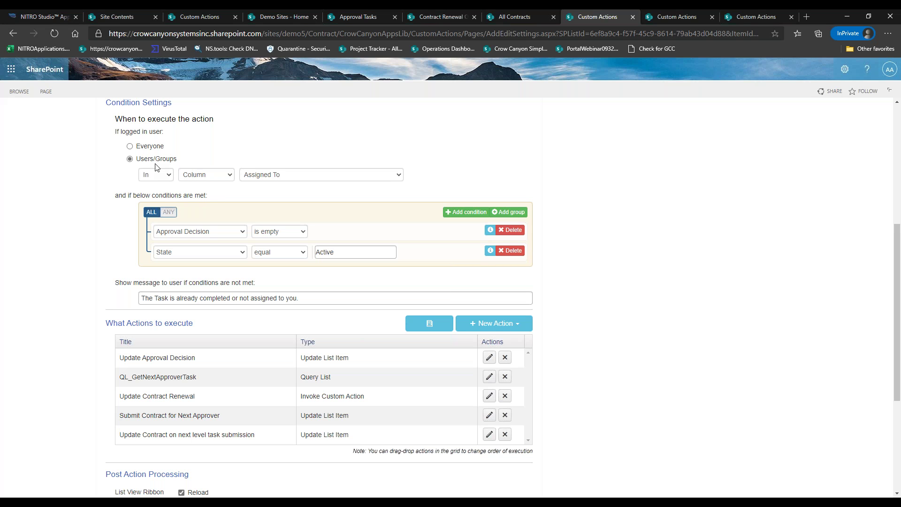
pyautogui.click(219, 300)
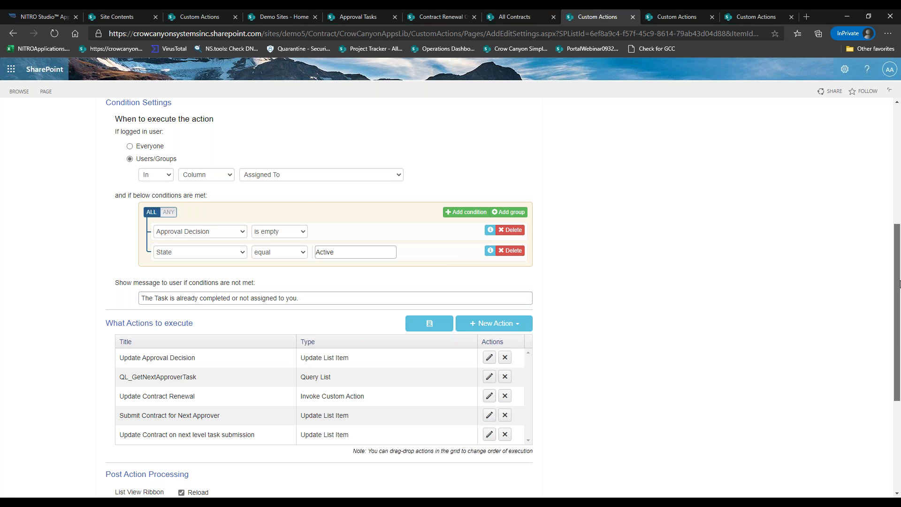
# Open the Update Approval Decision action and inspect its NITRO form setting for user input and its predefined column values.
pyautogui.scroll(-3, 513, 293)
pyautogui.click(490, 228)
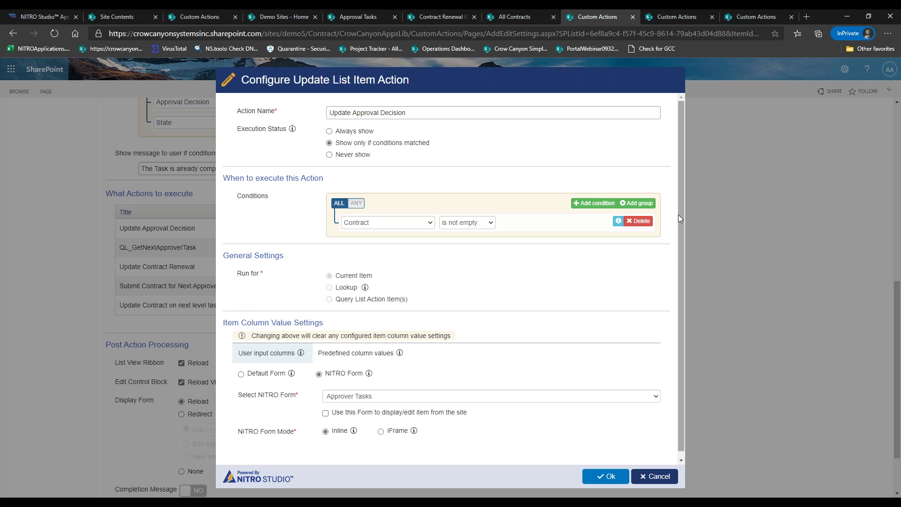
pyautogui.moveTo(677, 215); pyautogui.dragTo(679, 260)
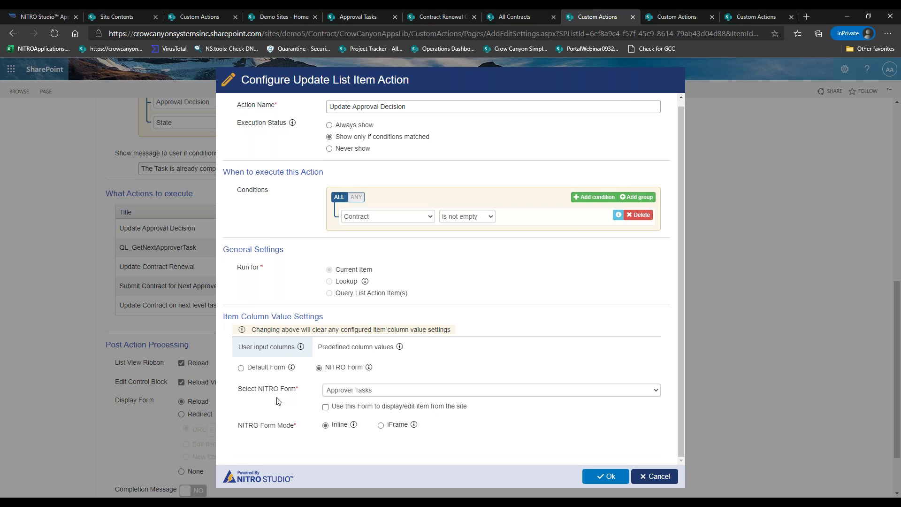
pyautogui.click(327, 352)
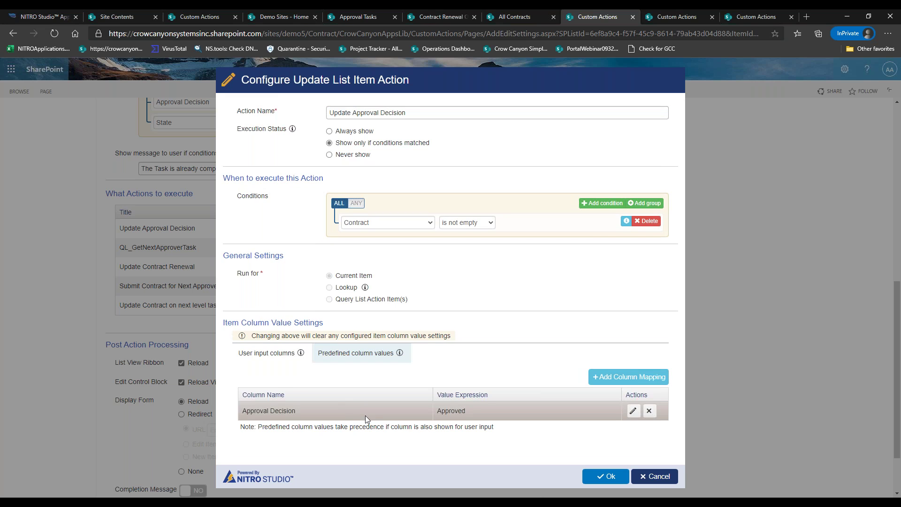
pyautogui.click(296, 357)
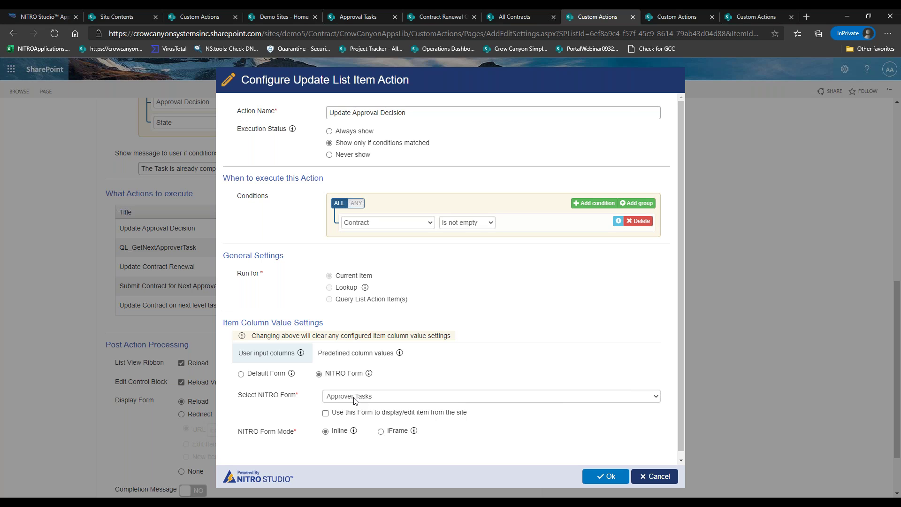
# Open the approval task for Contract_2020_00046 for editing, bring up its approval comments form, and cancel without approving.
pyautogui.click(346, 18)
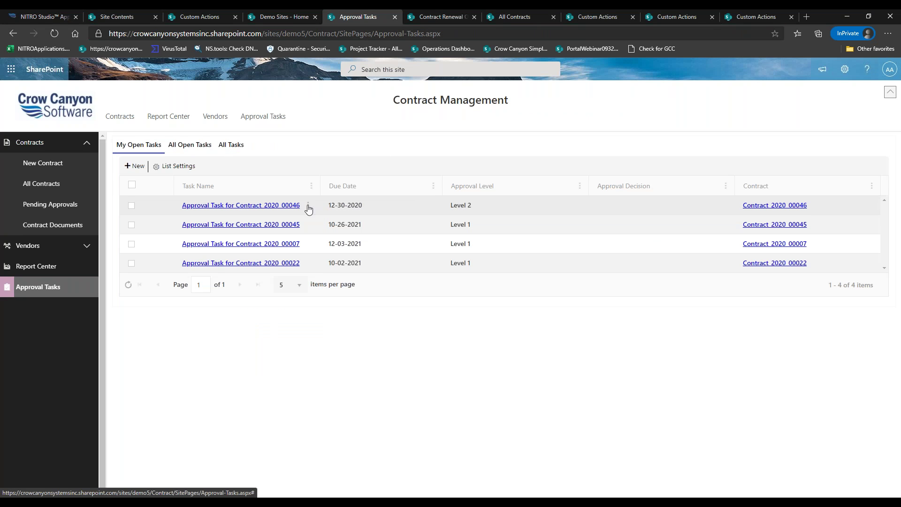
pyautogui.rightClick(309, 207)
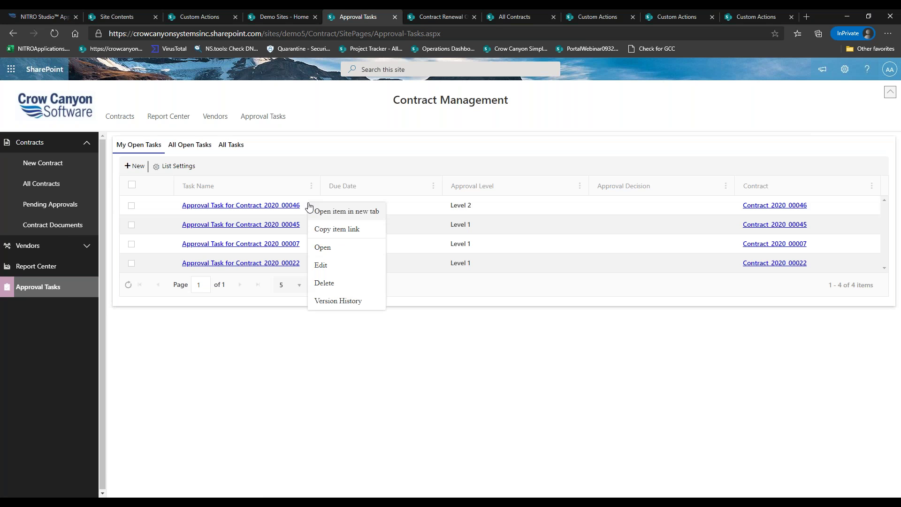
pyautogui.click(335, 264)
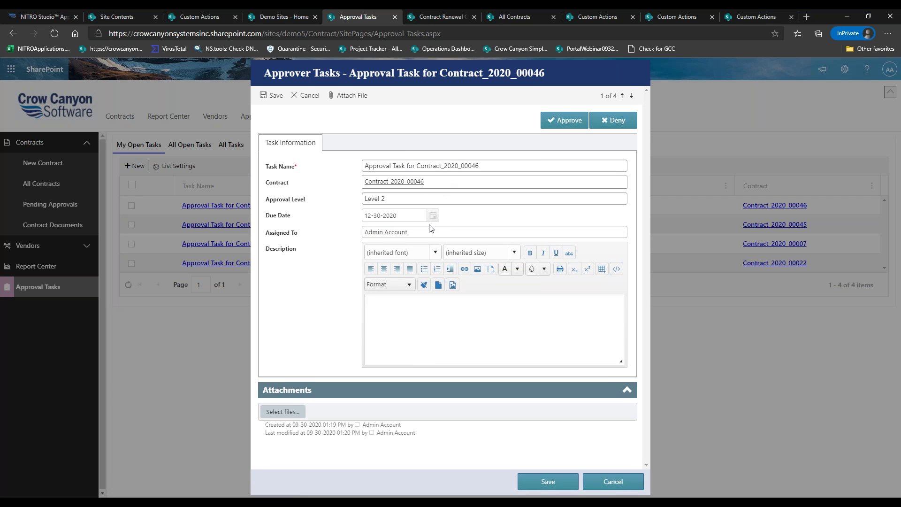
pyautogui.click(570, 124)
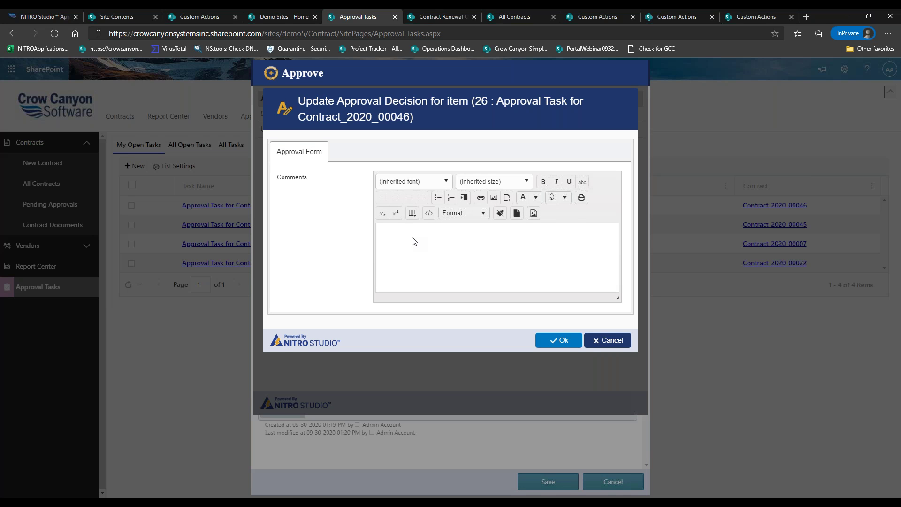
pyautogui.click(600, 339)
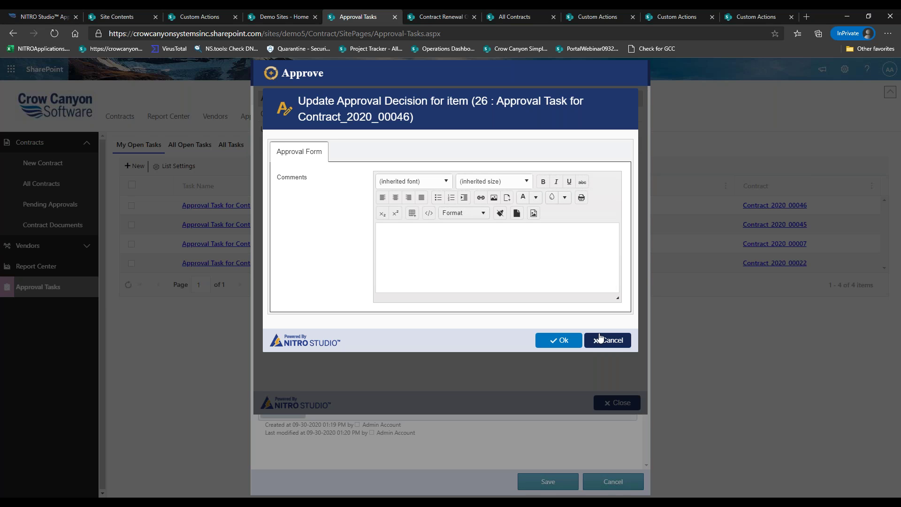
pyautogui.click(616, 403)
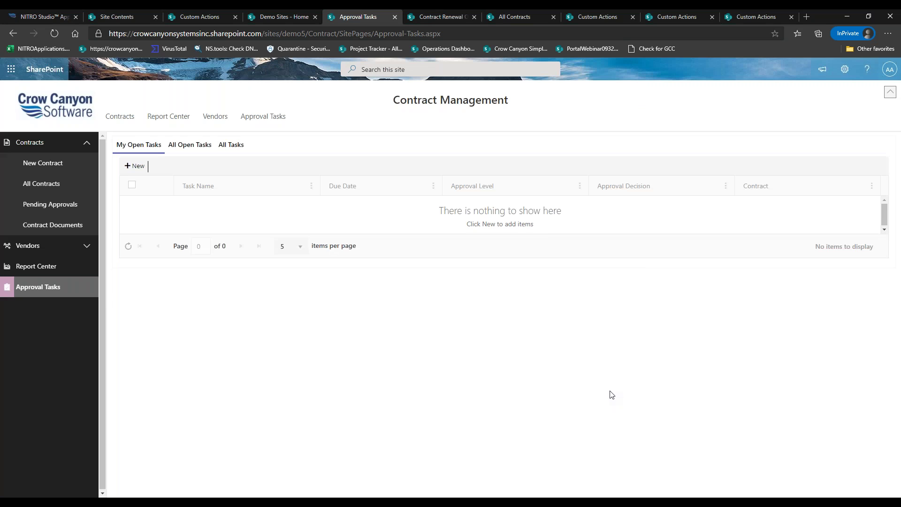
# Return to the Update Approval Decision action, recheck its predefined column values, and close it without changes.
pyautogui.click(592, 17)
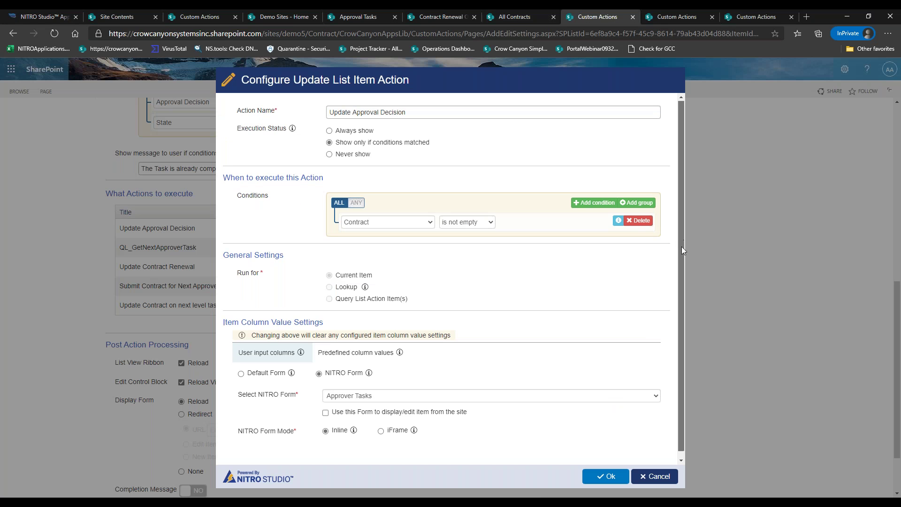
pyautogui.scroll(-1, 680, 236)
pyautogui.click(358, 353)
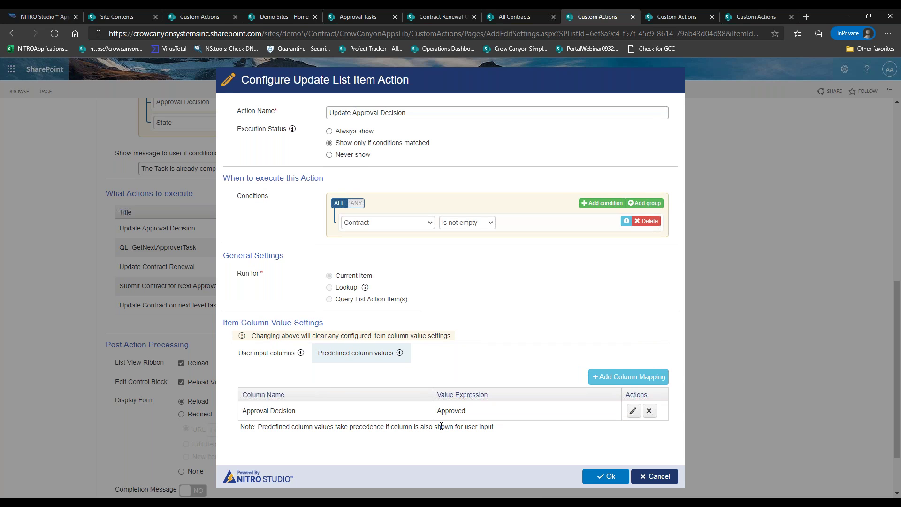
pyautogui.click(643, 476)
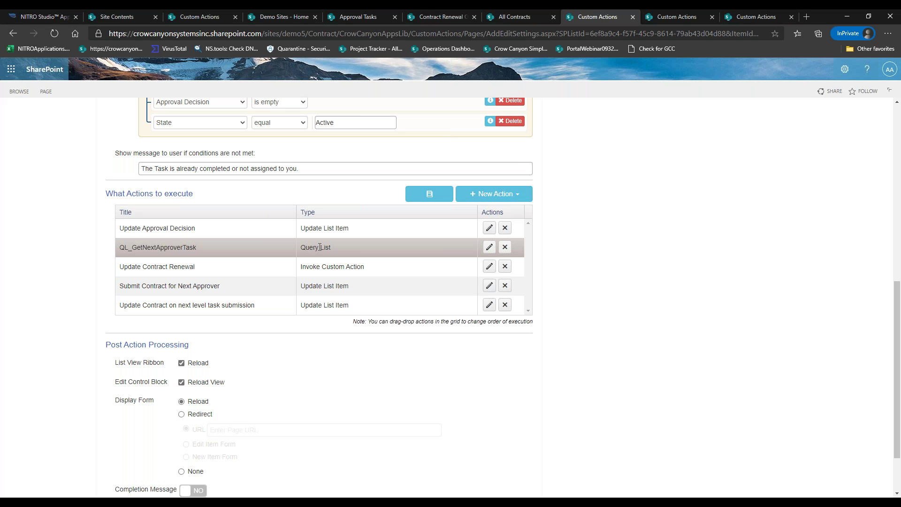
# Compare the QL_GetNextApproverTask query settings with QL_GetInitialLevelTask in the Submit for Renewal custom action, and close QL_GetNextApproverTask unchanged.
pyautogui.click(490, 246)
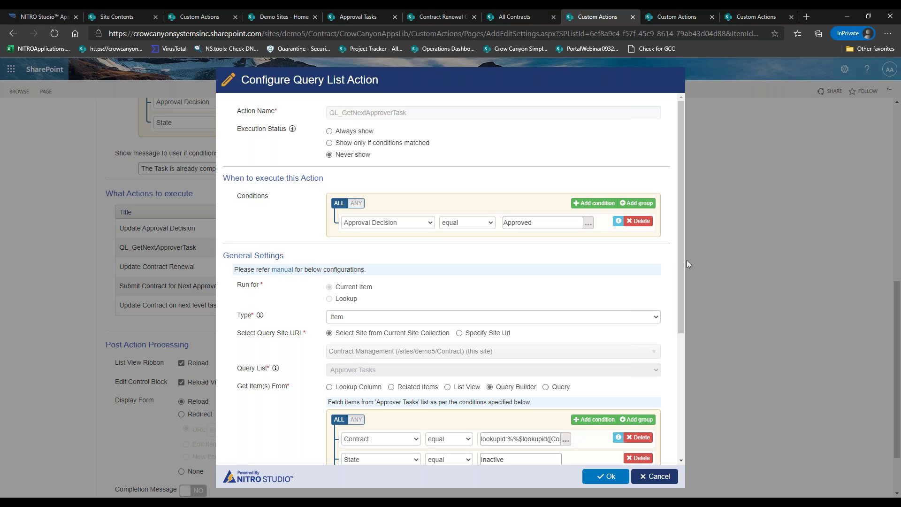
pyautogui.moveTo(683, 260); pyautogui.dragTo(687, 332)
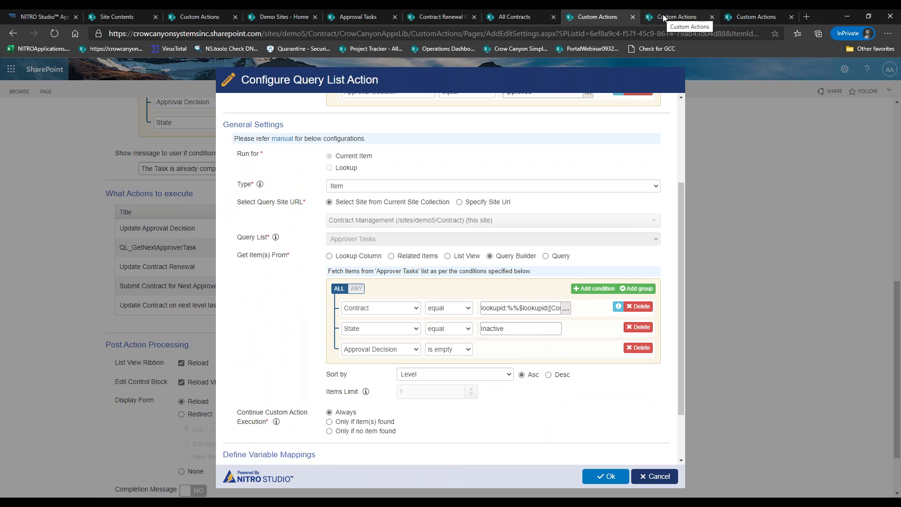
pyautogui.click(682, 22)
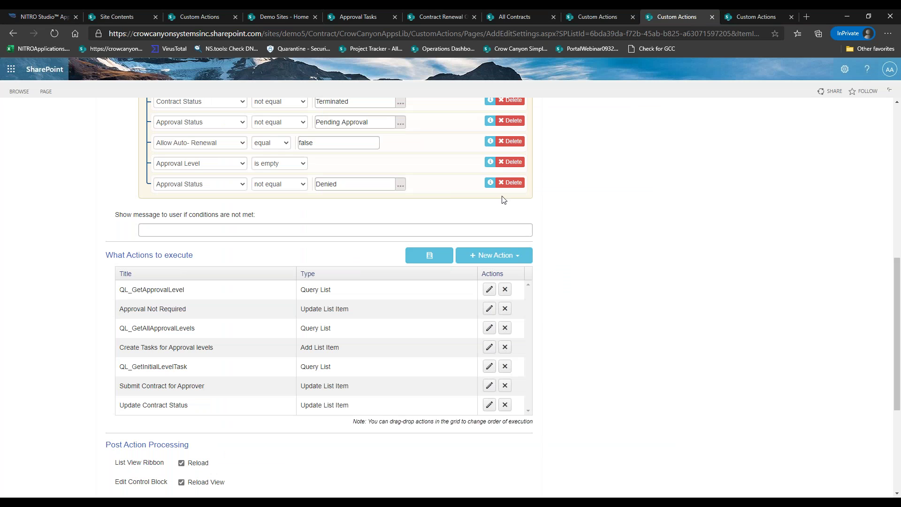
pyautogui.click(490, 369)
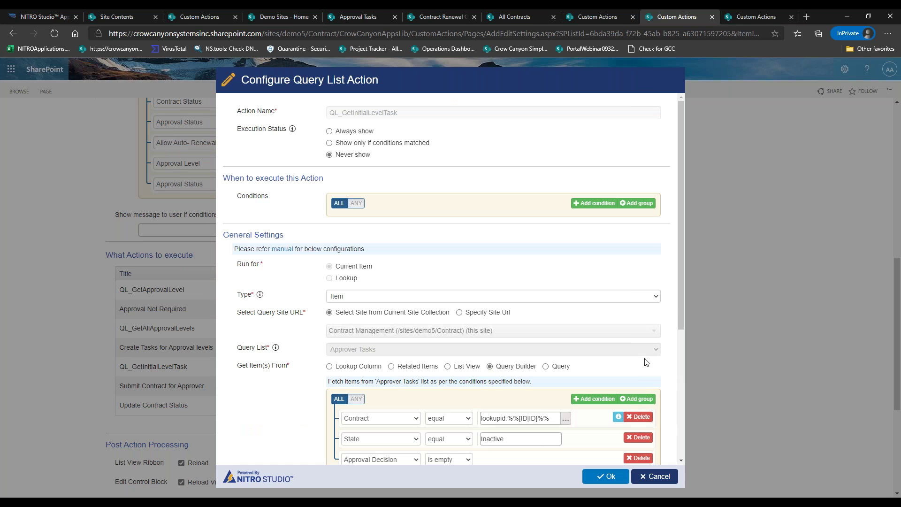
pyautogui.scroll(-2, 679, 328)
pyautogui.scroll(-3, 677, 346)
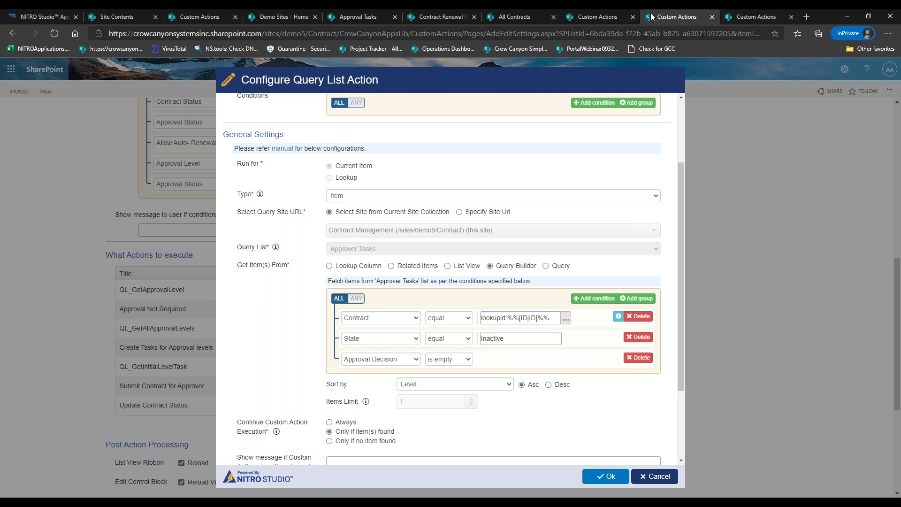
pyautogui.click(606, 15)
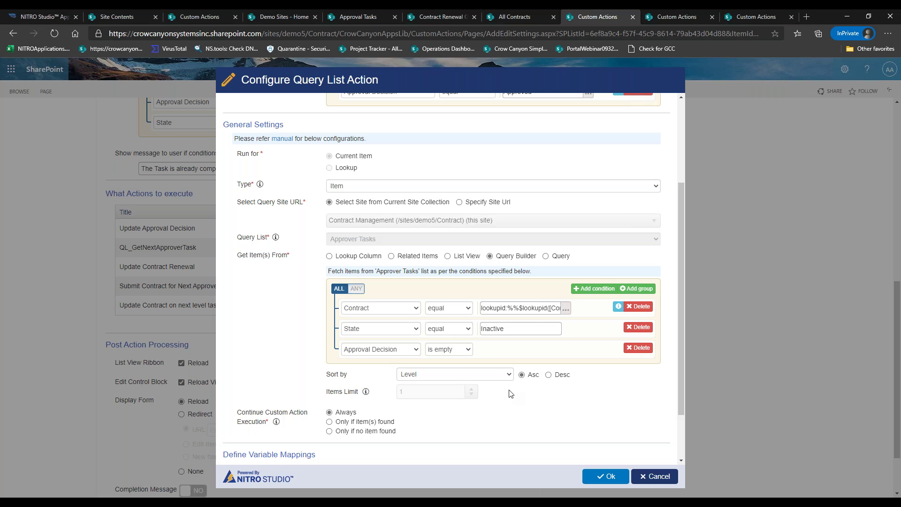
pyautogui.click(658, 477)
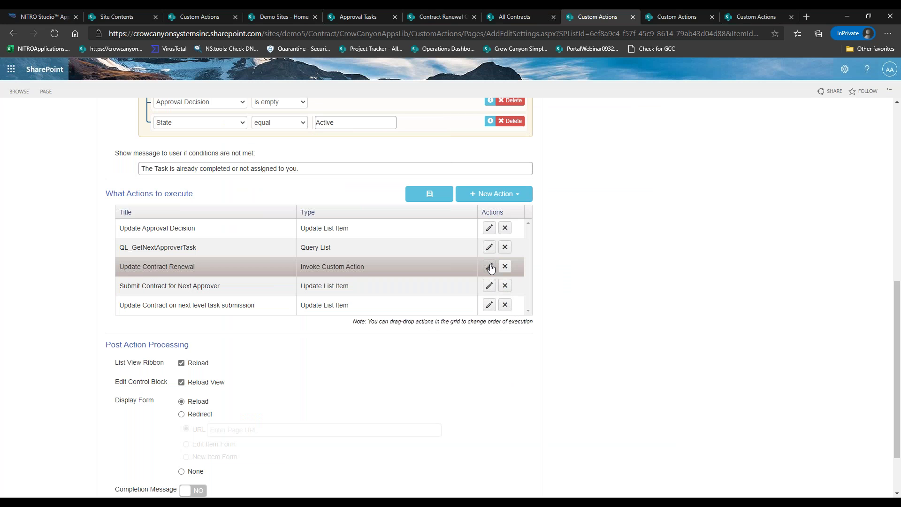
# Inspect the advanced condition of Submit Contract for Next Approver and the Approve custom action's defined variables, closing both without changes.
pyautogui.click(489, 285)
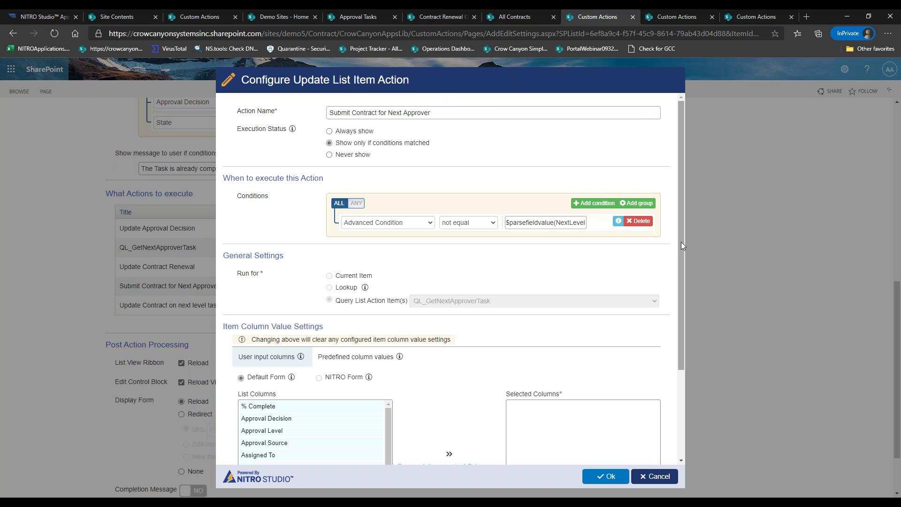
pyautogui.moveTo(553, 223); pyautogui.dragTo(591, 230)
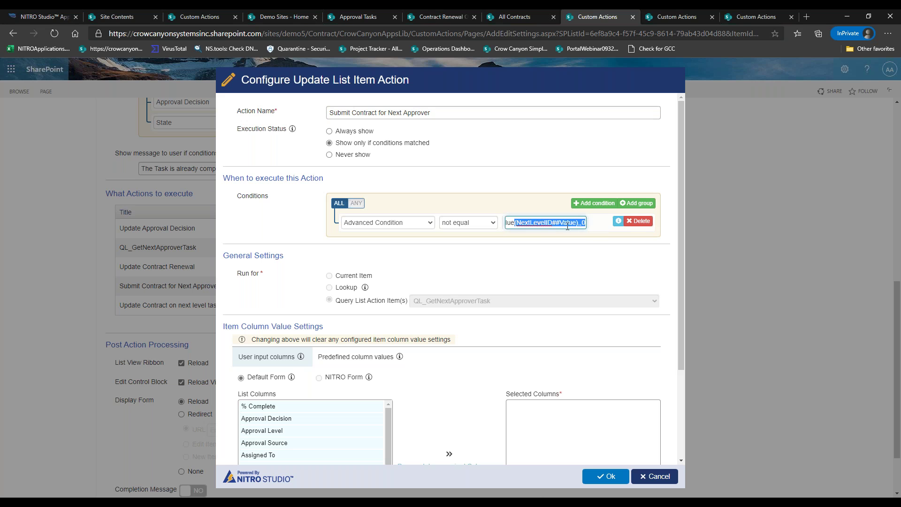
pyautogui.click(521, 226)
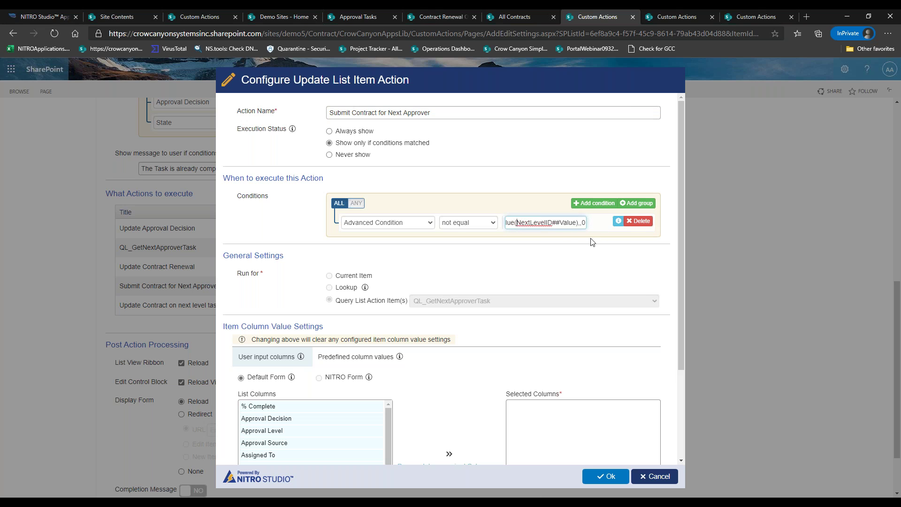
pyautogui.click(653, 476)
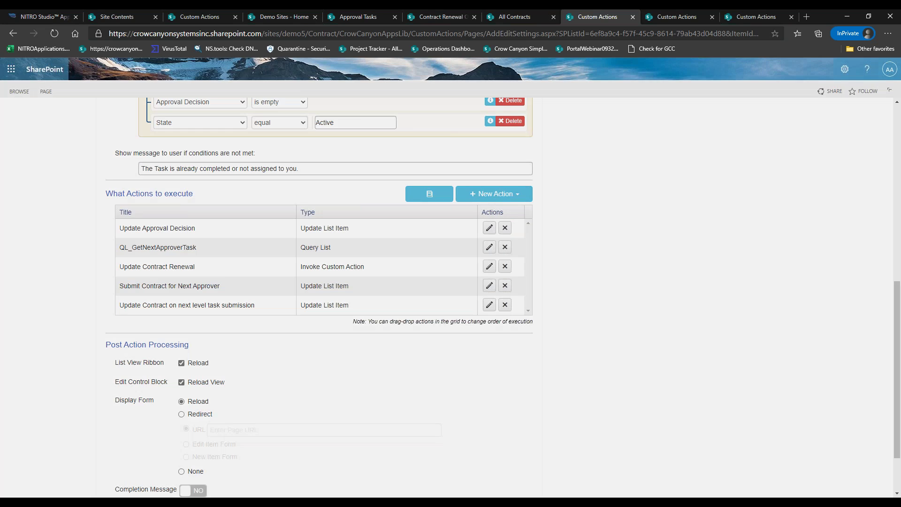
pyautogui.click(430, 193)
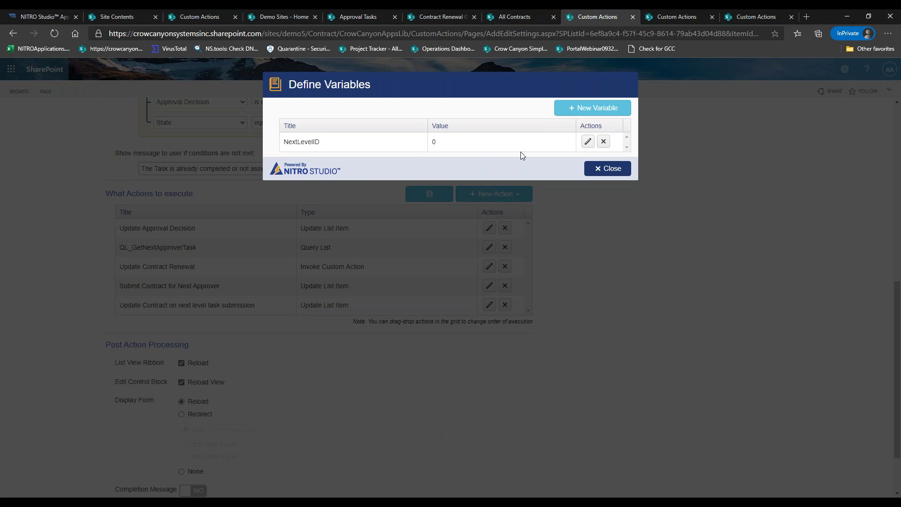
pyautogui.click(620, 173)
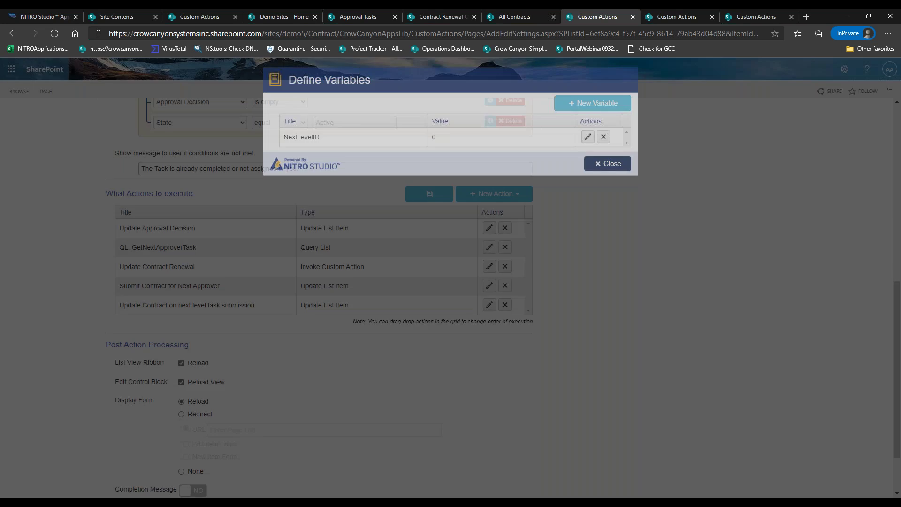
# Review the query conditions and NextLevelID variable mapping of QL_GetNextApproverTask, and close it without changes.
pyautogui.click(491, 248)
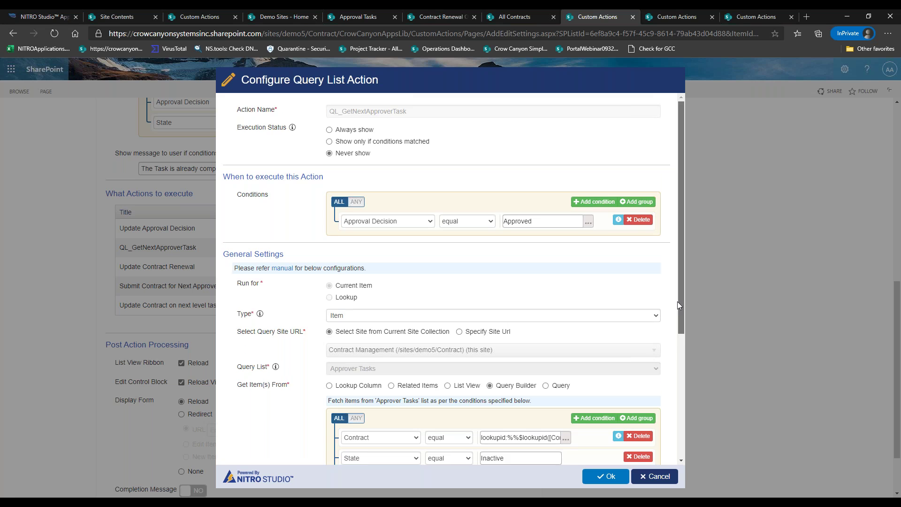
pyautogui.scroll(-4, 677, 301)
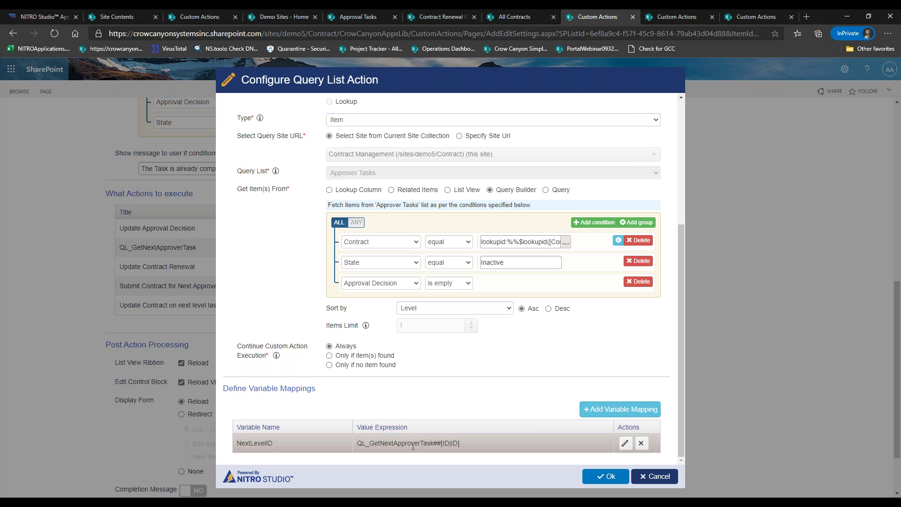
pyautogui.click(641, 476)
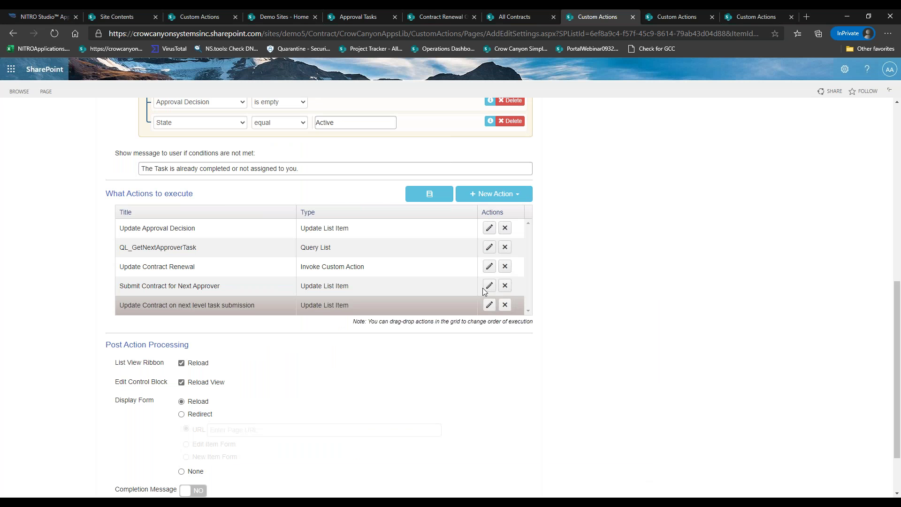
# Open the Update Contract Renewal invoke action in Approve and inspect the full expression of its advanced condition.
pyautogui.click(488, 267)
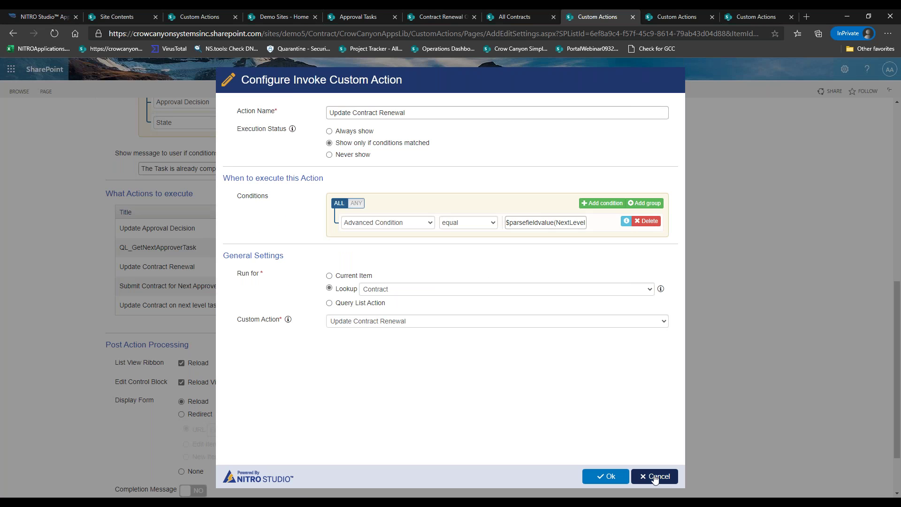
pyautogui.moveTo(522, 222); pyautogui.dragTo(533, 223)
pyautogui.hotkey('ctrl', 'a')
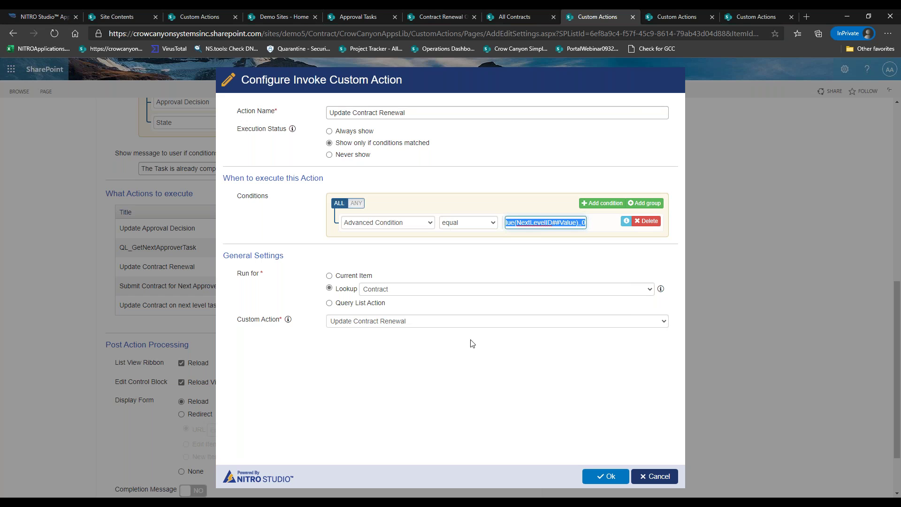
# In the Update Contract Renewal custom action, review the predefined column values of its update list item action and close it unchanged.
pyautogui.click(736, 18)
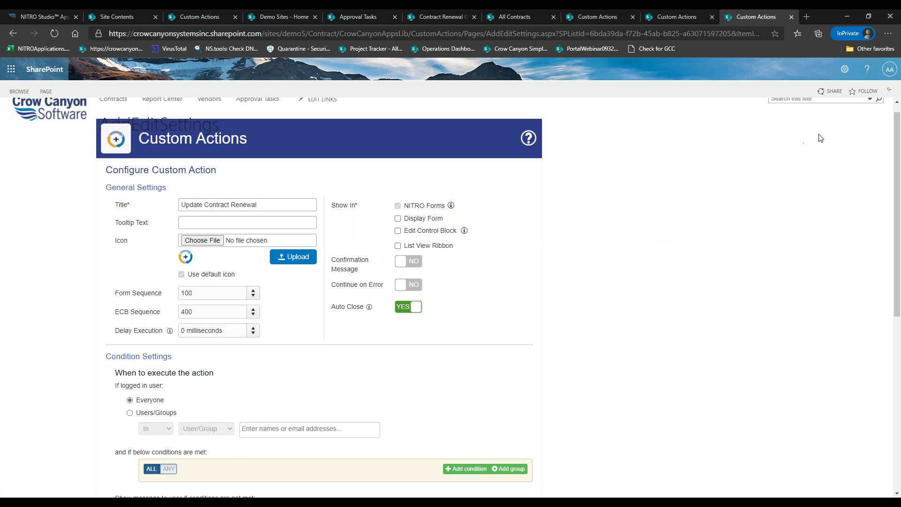
pyautogui.moveTo(894, 137); pyautogui.dragTo(892, 359)
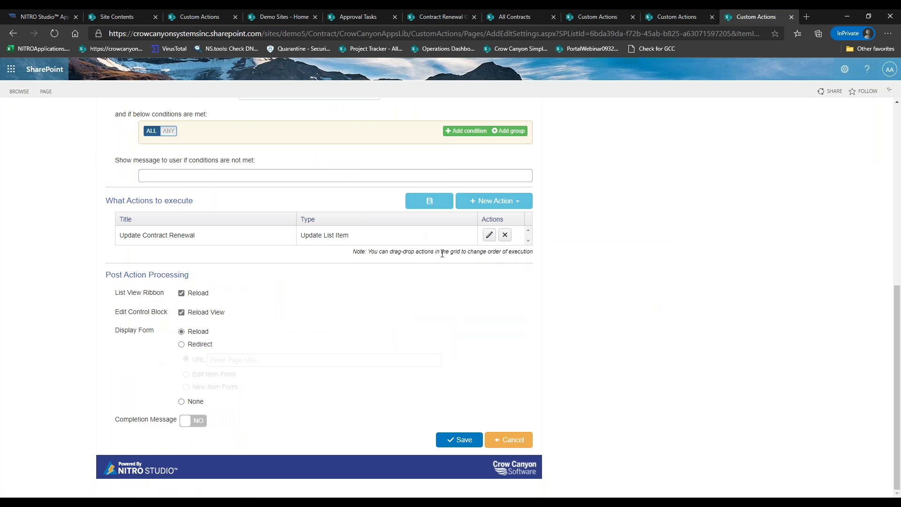
pyautogui.click(489, 234)
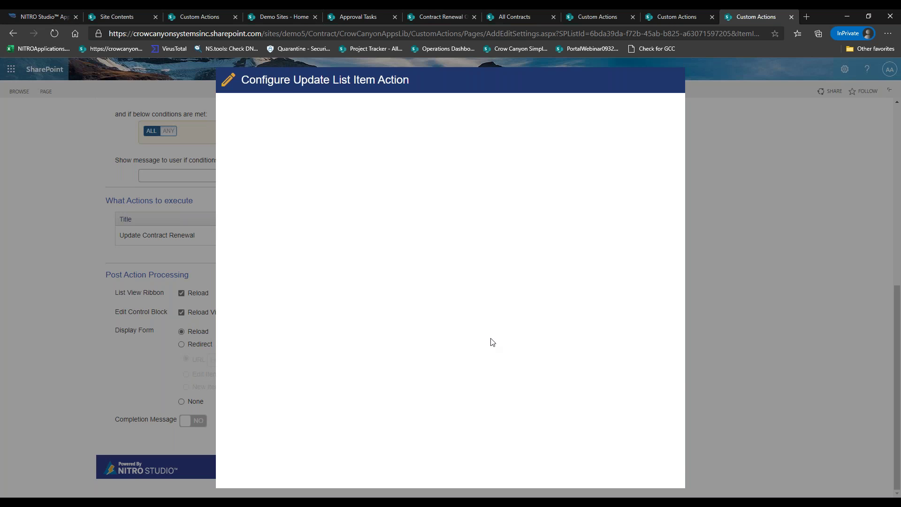
pyautogui.click(383, 334)
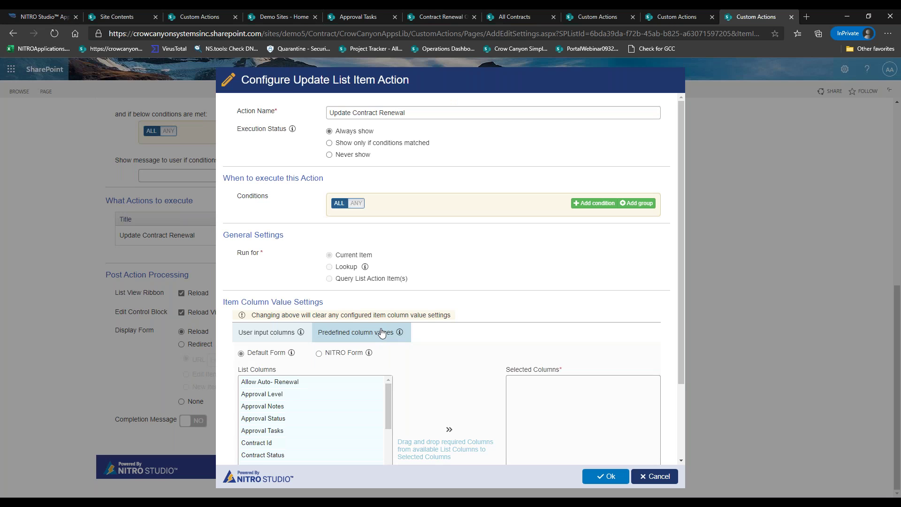
pyautogui.moveTo(680, 288); pyautogui.dragTo(502, 368)
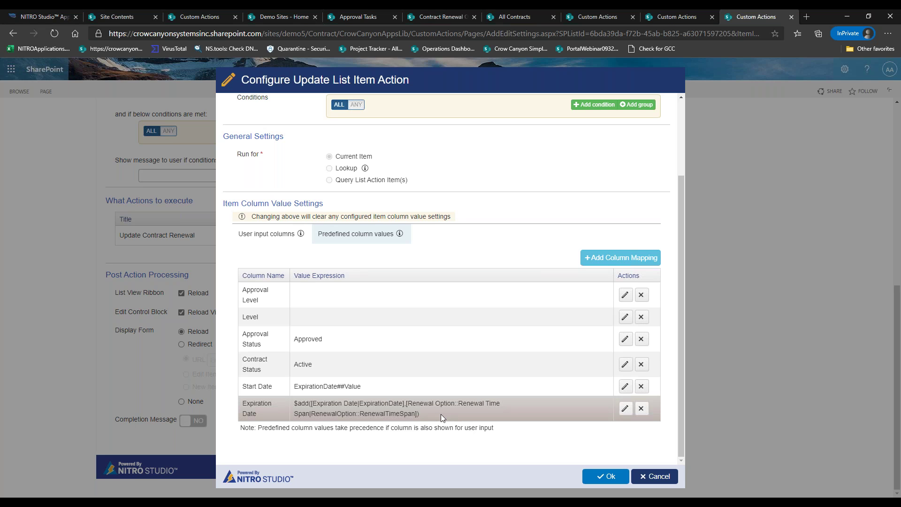
pyautogui.click(657, 479)
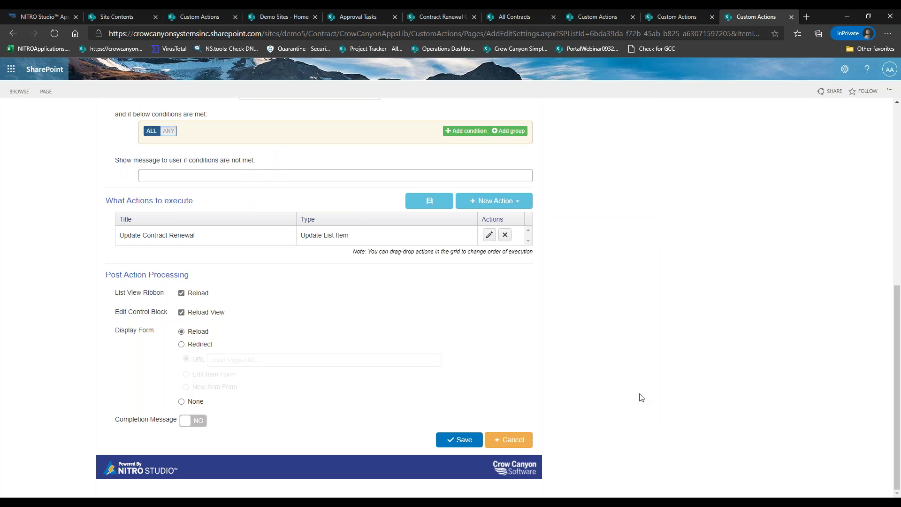
# Return to the Approve custom action and close its Update Contract Renewal invoke settings without changes.
pyautogui.click(688, 20)
pyautogui.click(586, 13)
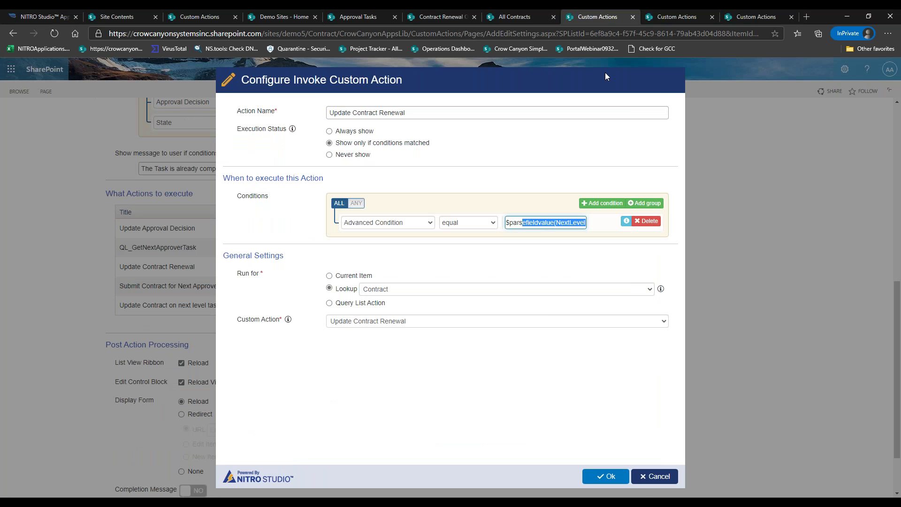
pyautogui.click(656, 475)
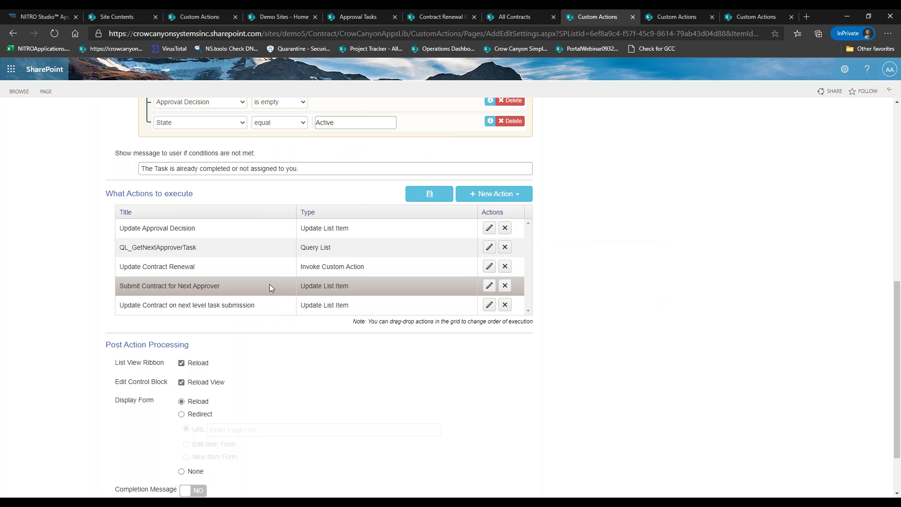
# Inspect the advanced condition and predefined column values of the Submit Contract for Next Approver action.
pyautogui.click(490, 286)
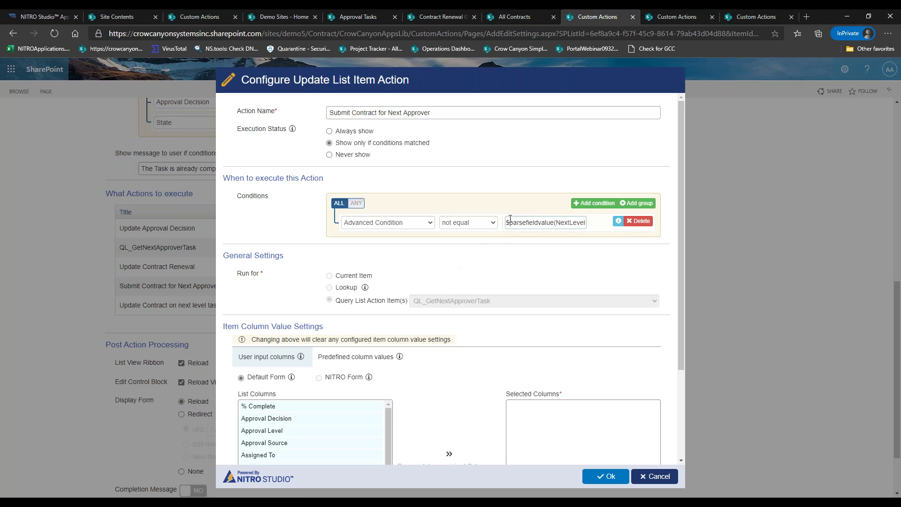
pyautogui.moveTo(541, 222); pyautogui.dragTo(599, 226)
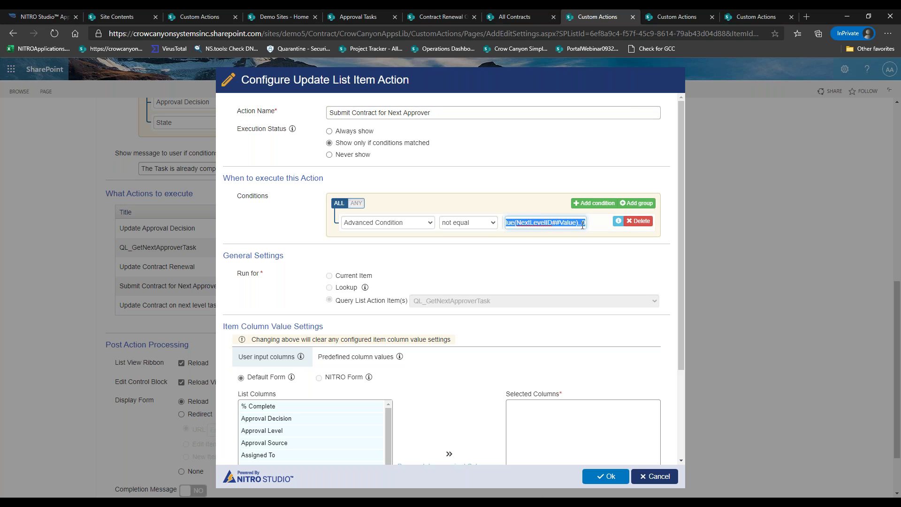
pyautogui.click(534, 255)
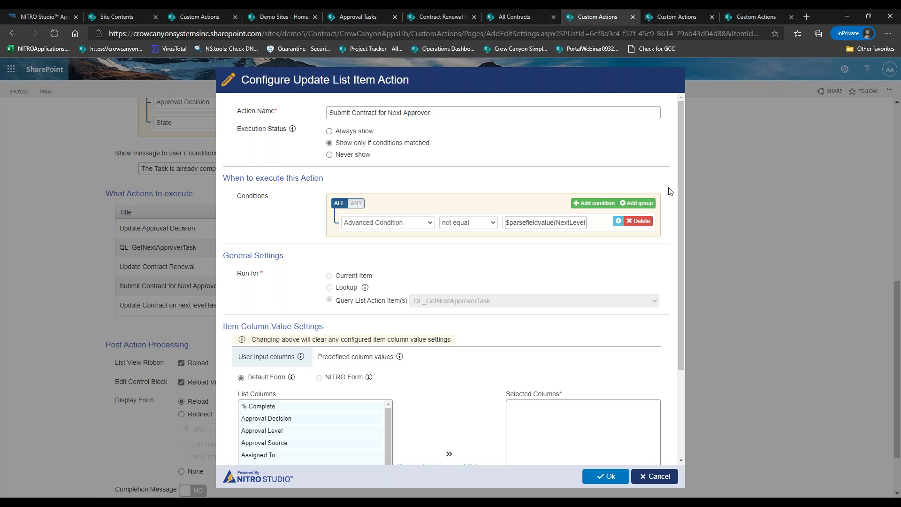
pyautogui.moveTo(683, 182); pyautogui.dragTo(680, 268)
pyautogui.click(370, 254)
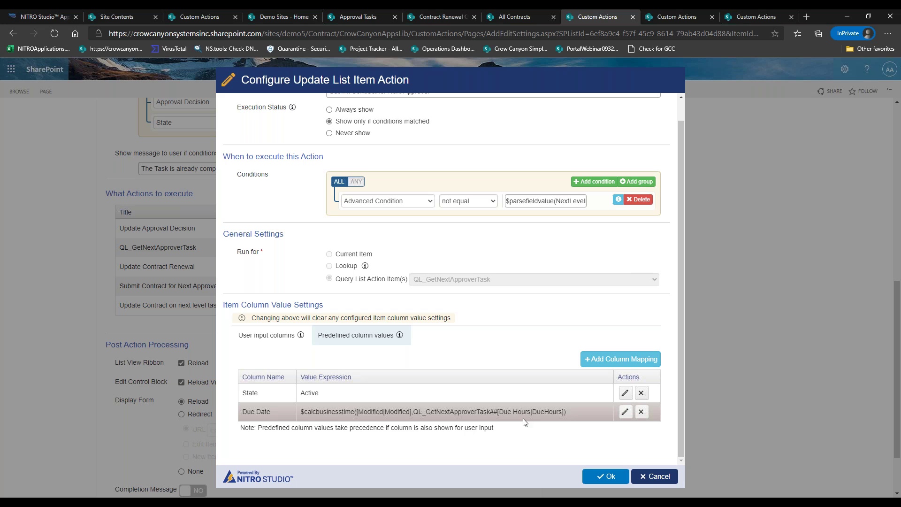
# Return to the Application Administration page and display the Approval Levels list to check the due hours.
pyautogui.click(373, 13)
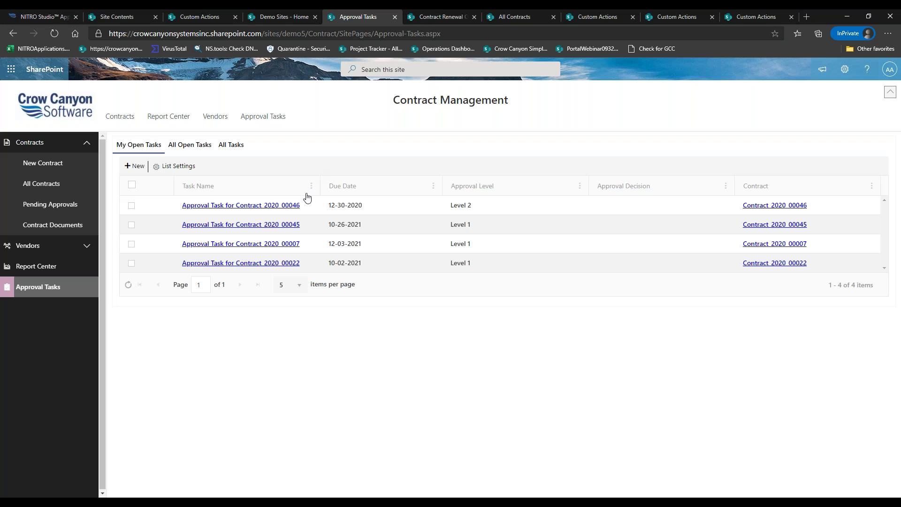
pyautogui.click(422, 18)
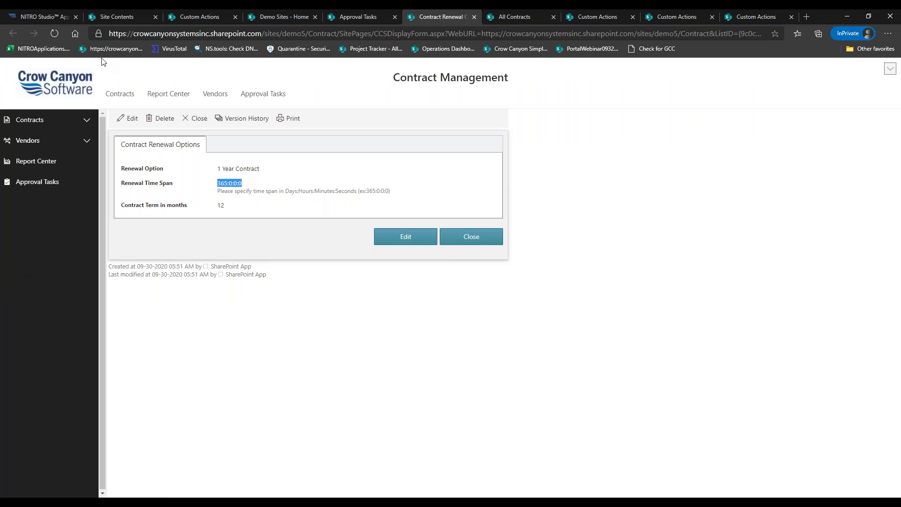
pyautogui.click(359, 17)
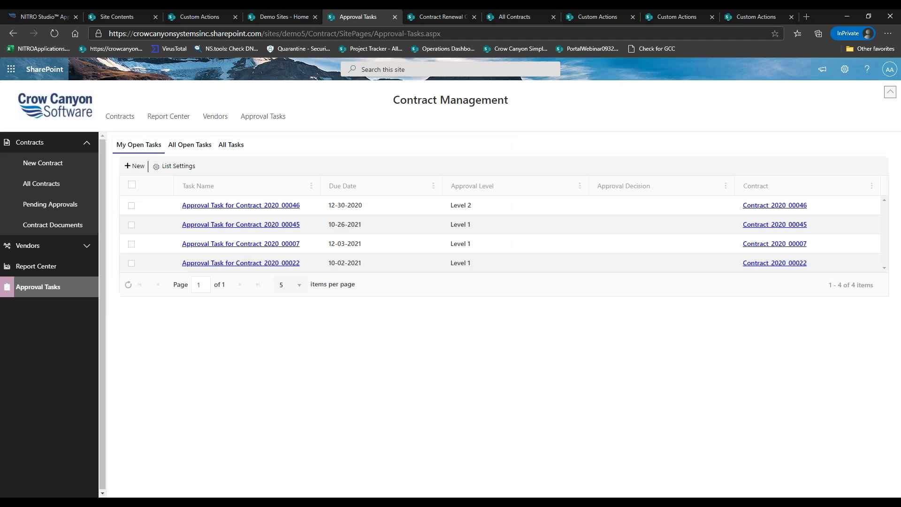
pyautogui.rightClick(19, 34)
pyautogui.click(32, 53)
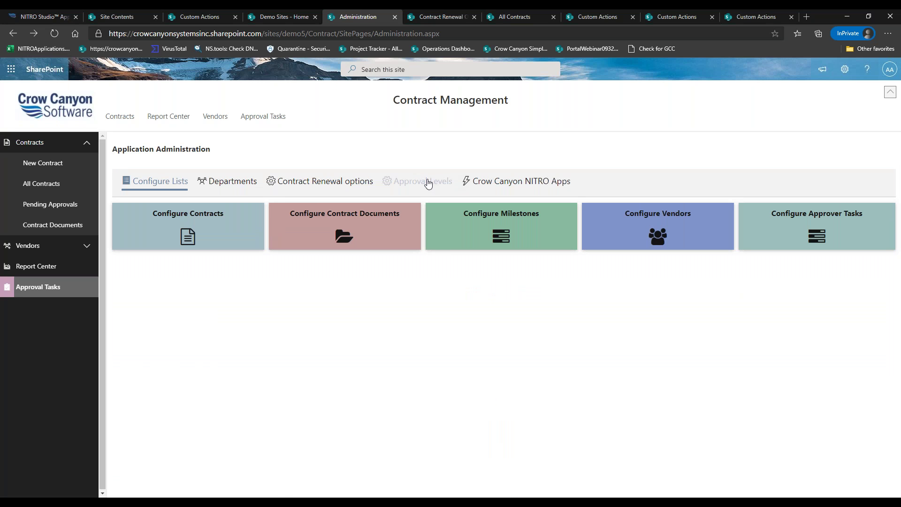
pyautogui.click(428, 183)
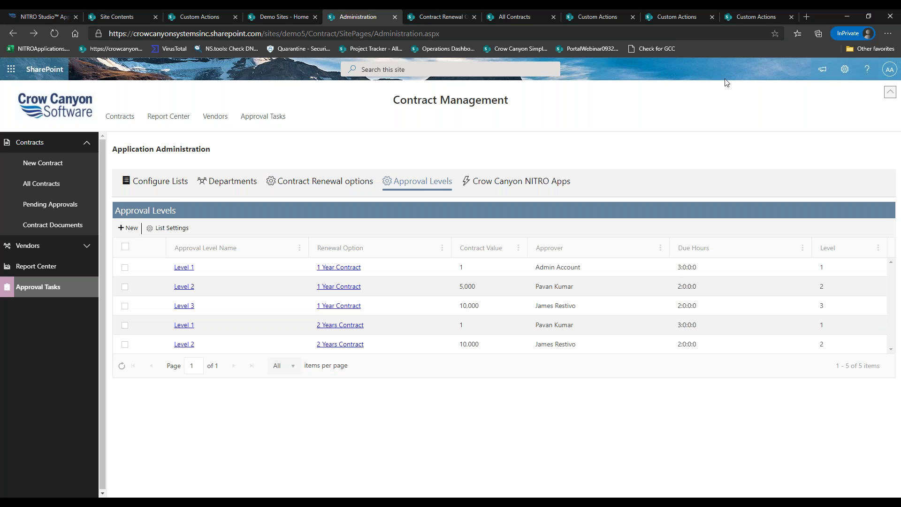
# Back in Approve, close Submit Contract for Next Approver, then review the condition and predefined values of Update Contract on next level task submission without changes.
pyautogui.click(616, 19)
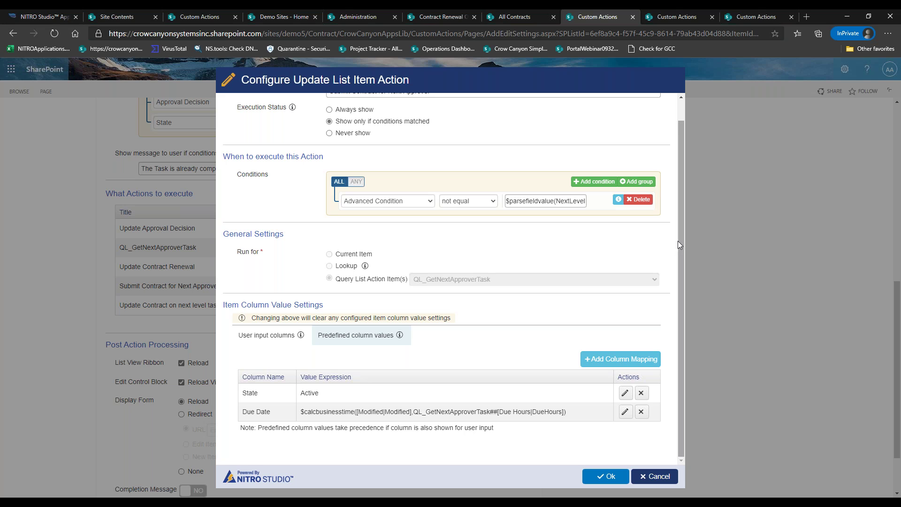
pyautogui.click(662, 476)
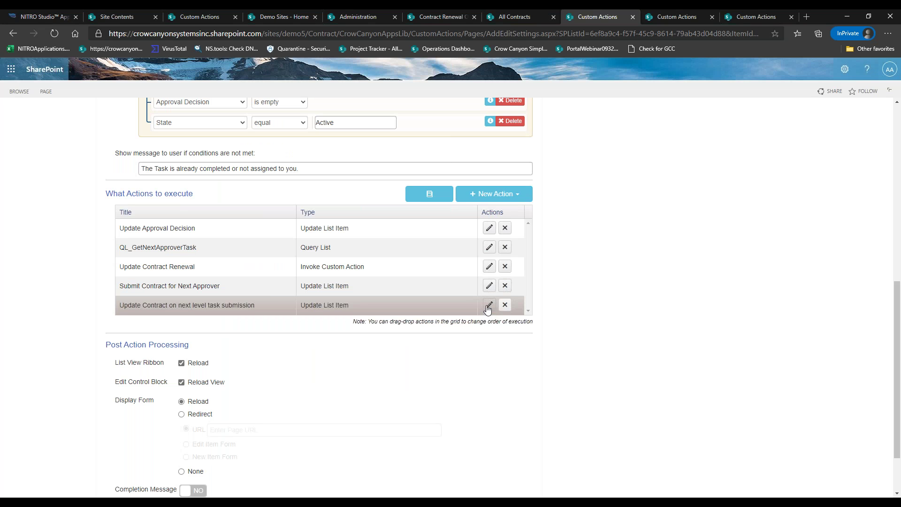
pyautogui.click(489, 306)
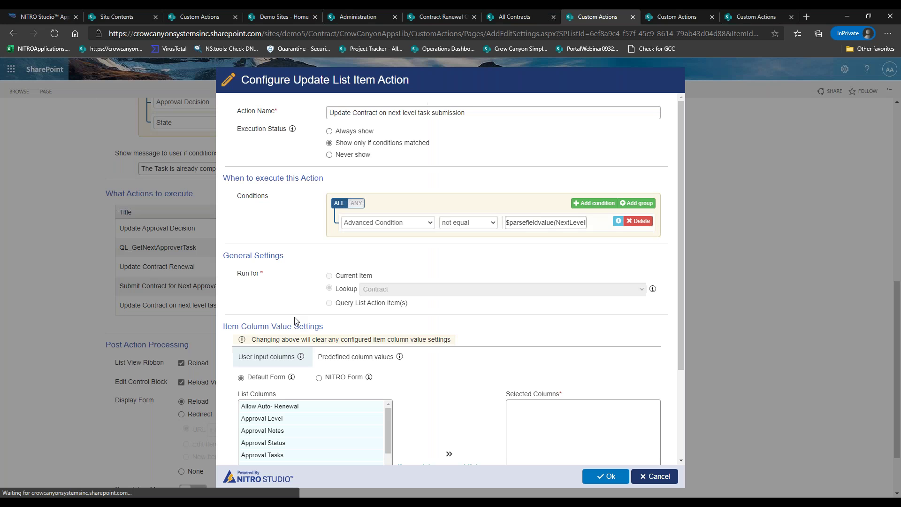
pyautogui.moveTo(519, 223); pyautogui.dragTo(596, 227)
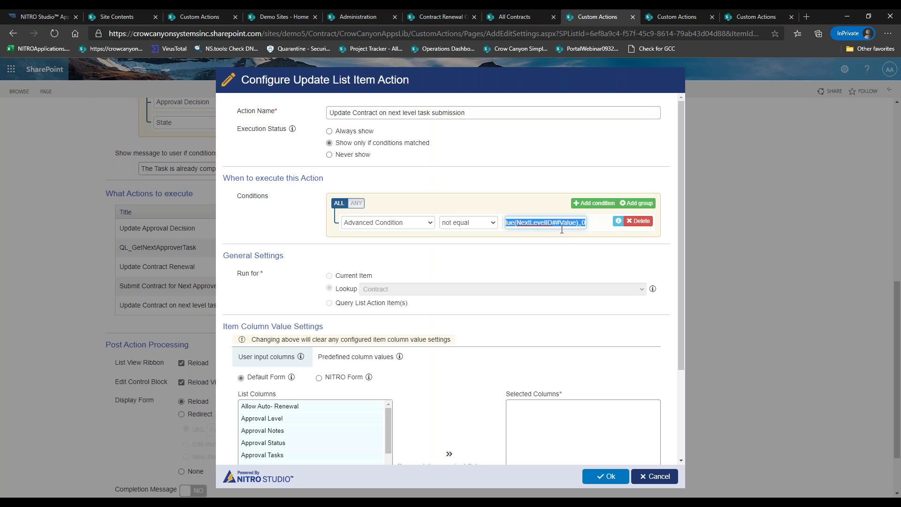
pyautogui.hotkey('ctrl', 'c')
pyautogui.click(374, 355)
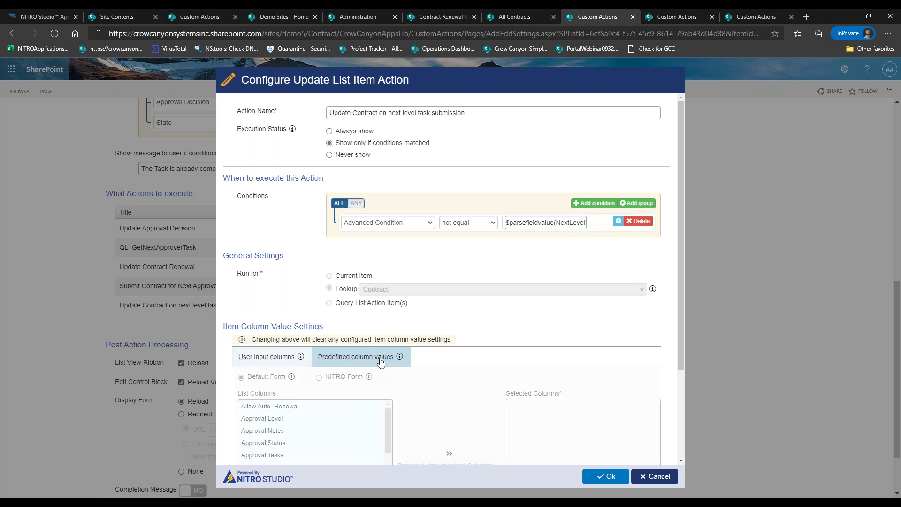
pyautogui.moveTo(683, 334); pyautogui.dragTo(683, 369)
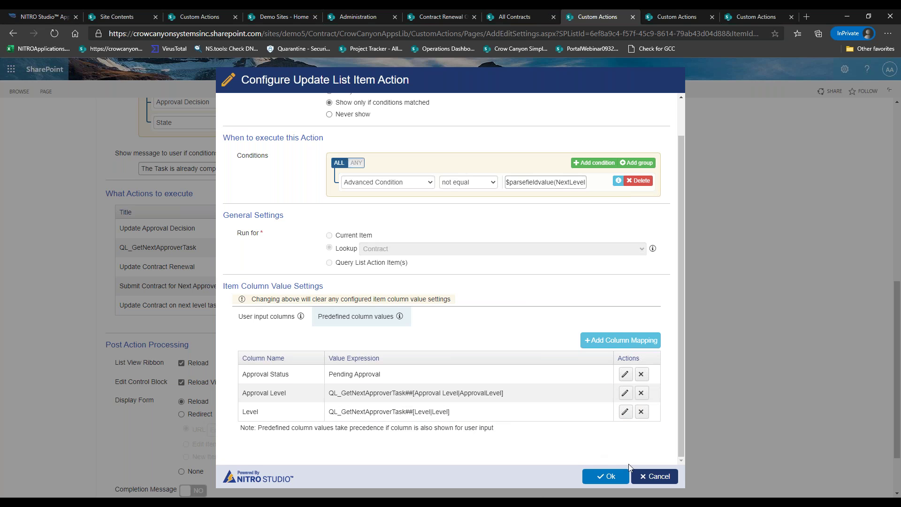
pyautogui.click(649, 477)
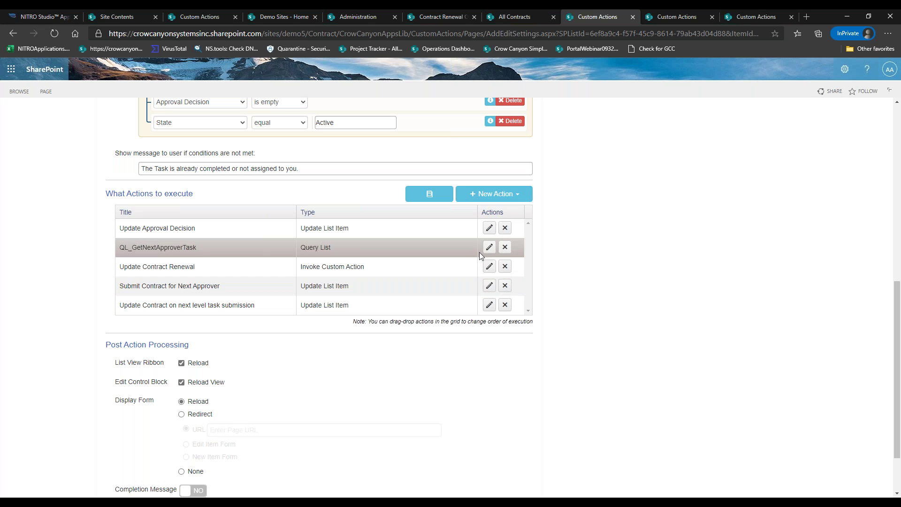
# Recheck the advanced condition of Approve's Update Contract Renewal action, close it unchanged, and return to the Approval Levels list.
pyautogui.click(489, 266)
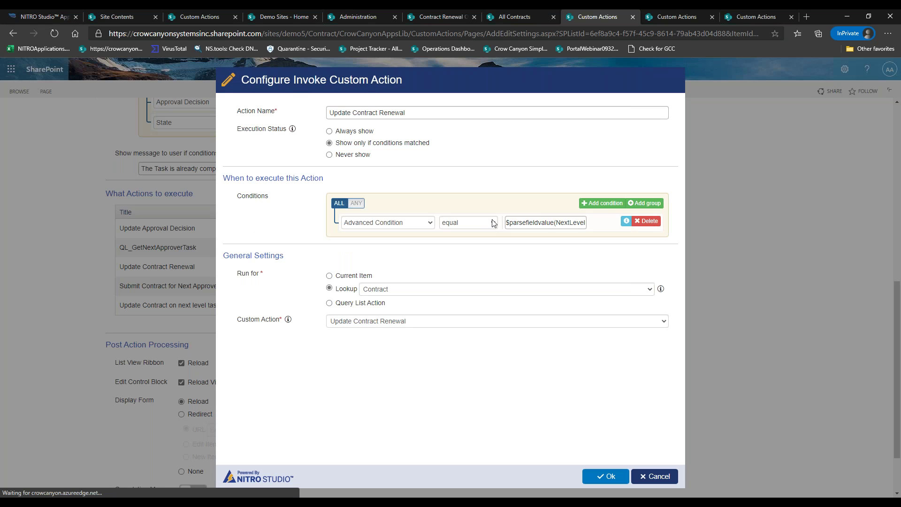
pyautogui.moveTo(508, 223); pyautogui.dragTo(605, 225)
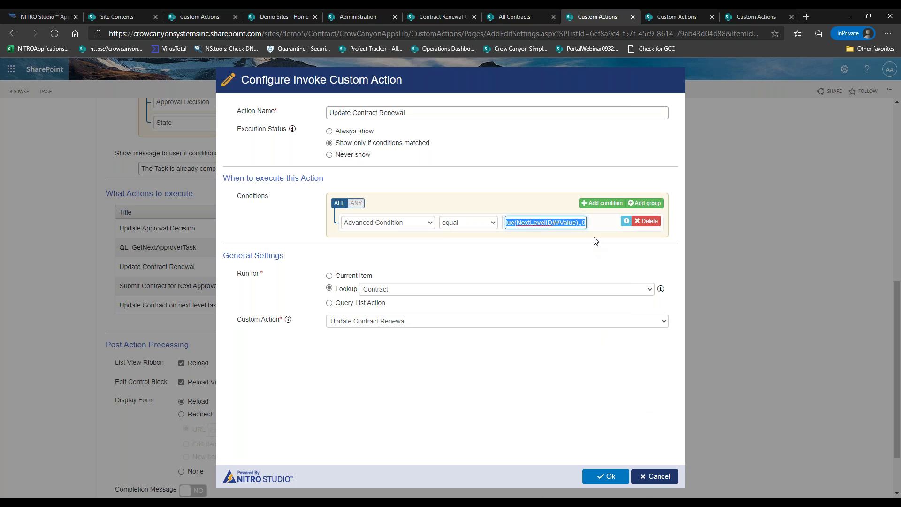
pyautogui.click(653, 475)
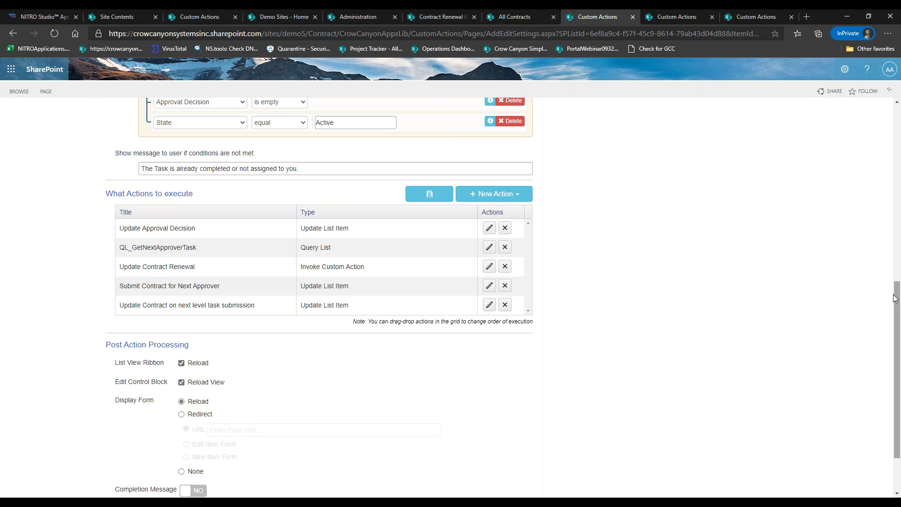
pyautogui.moveTo(895, 298); pyautogui.dragTo(895, 120)
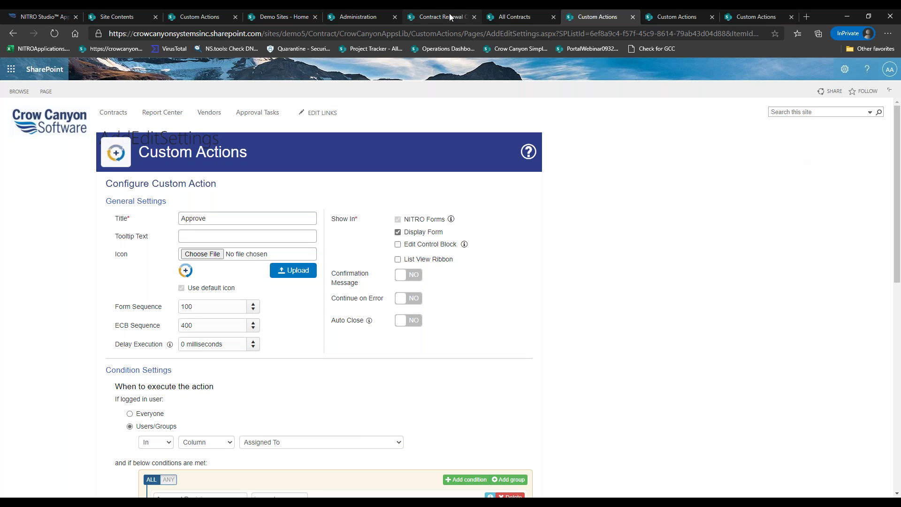
pyautogui.click(373, 19)
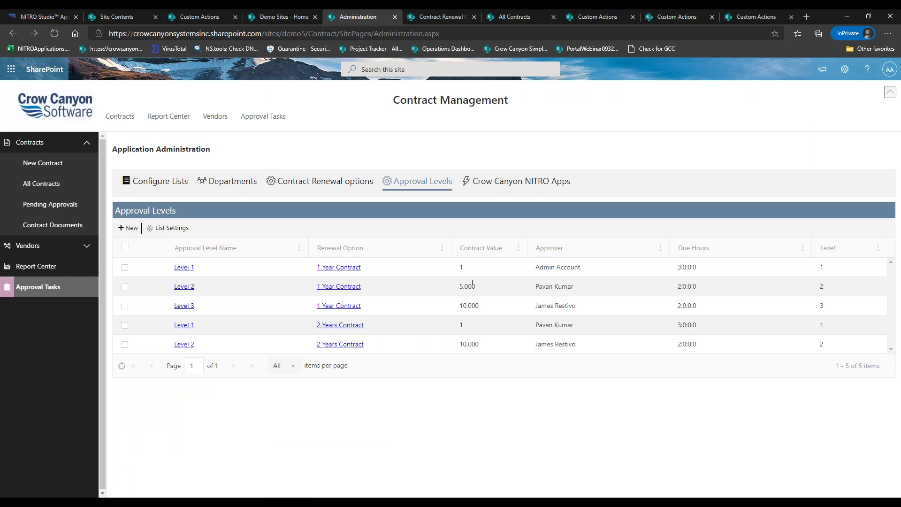
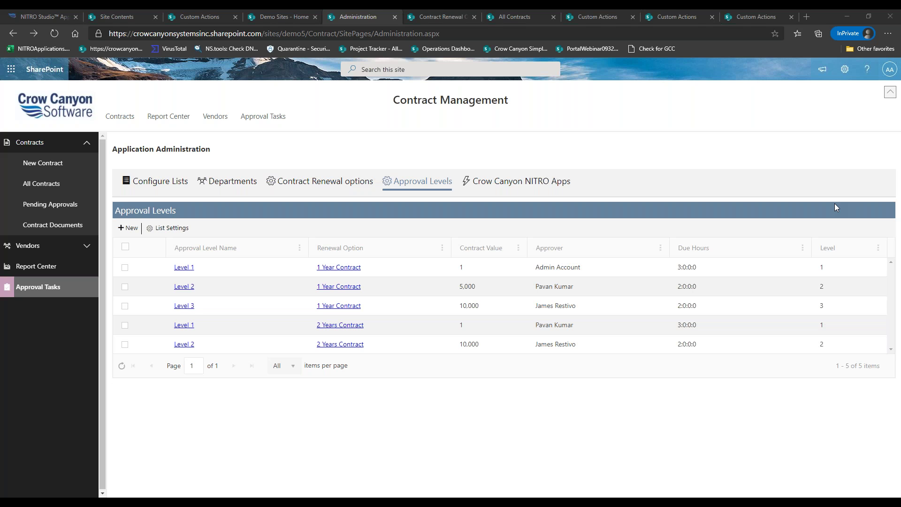
# In Submit for Renewal, review the Approver Tasks query's filter, sorting and continuation settings, and close it unchanged.
pyautogui.click(646, 18)
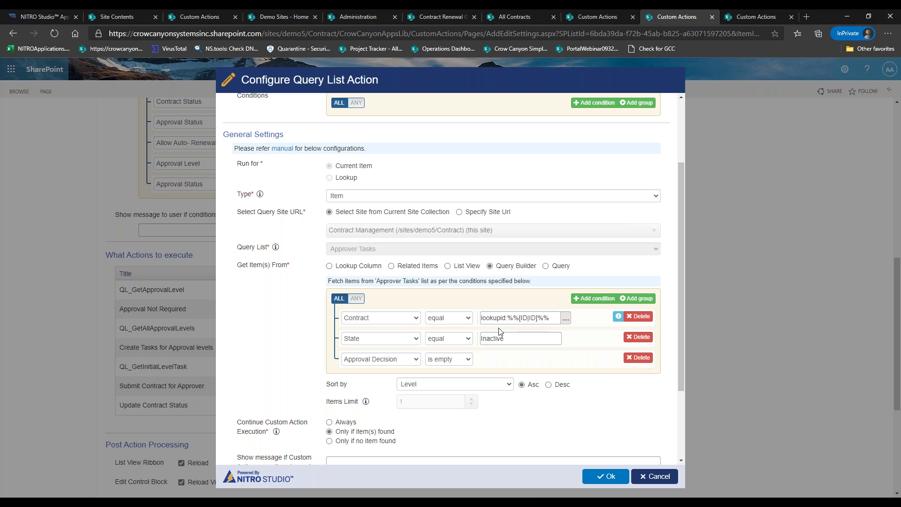
pyautogui.moveTo(681, 260); pyautogui.dragTo(683, 367)
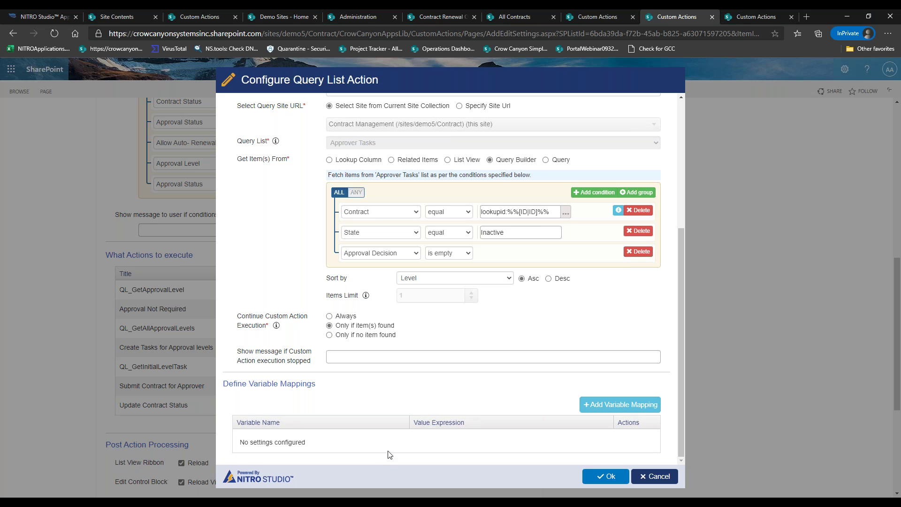
pyautogui.click(656, 479)
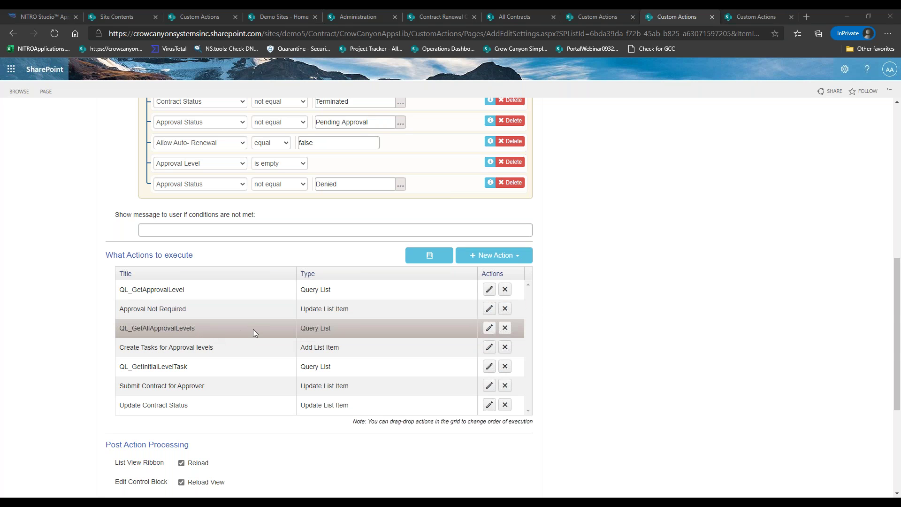
# Open the QL_GetAllApprovalLevels action and compare its query conditions with the Approval Levels list in Application Administration.
pyautogui.click(489, 328)
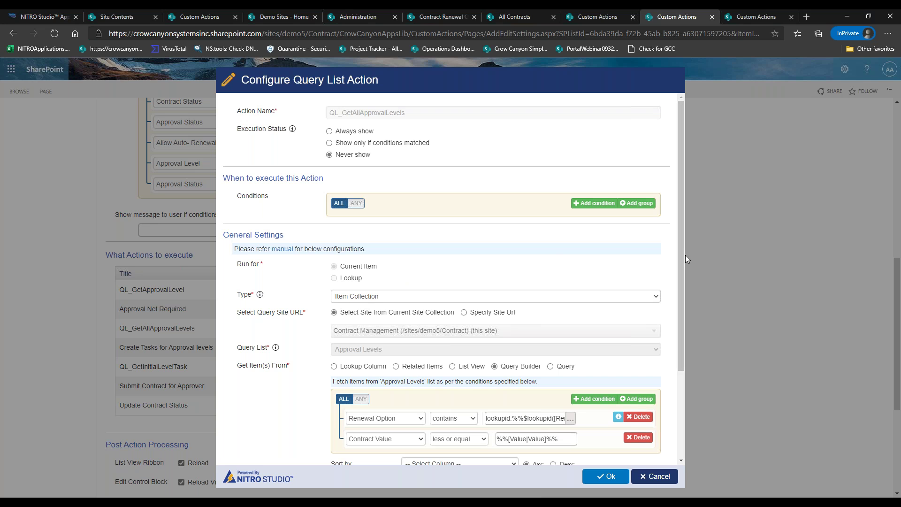
pyautogui.moveTo(682, 255); pyautogui.dragTo(681, 327)
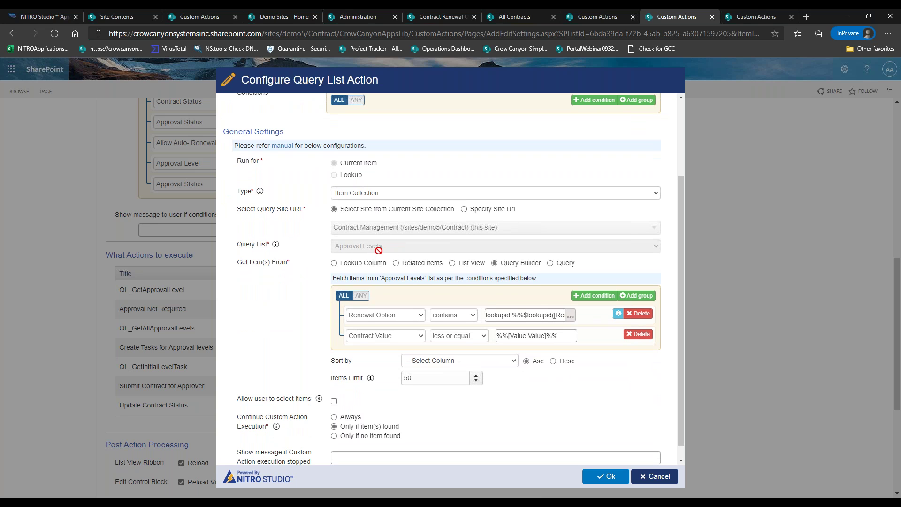
pyautogui.click(373, 19)
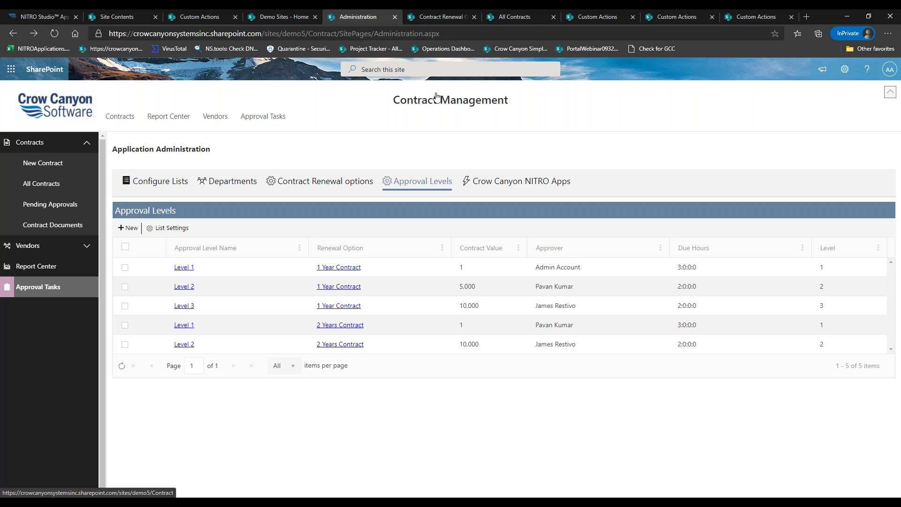
pyautogui.click(671, 17)
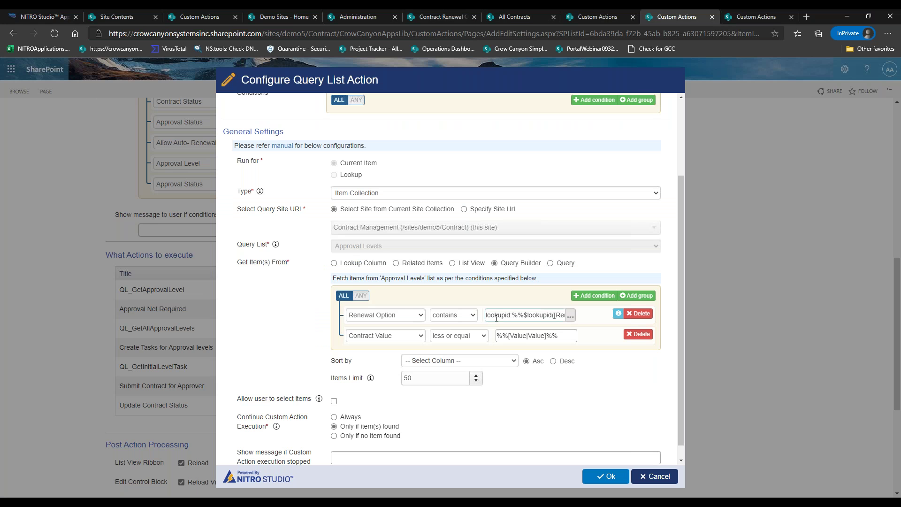
# Examine the Renewal Option condition's lookupid expression alongside the Notepad notes, and check the remaining QL_GetAllApprovalLevels settings.
pyautogui.moveTo(488, 315); pyautogui.dragTo(565, 315)
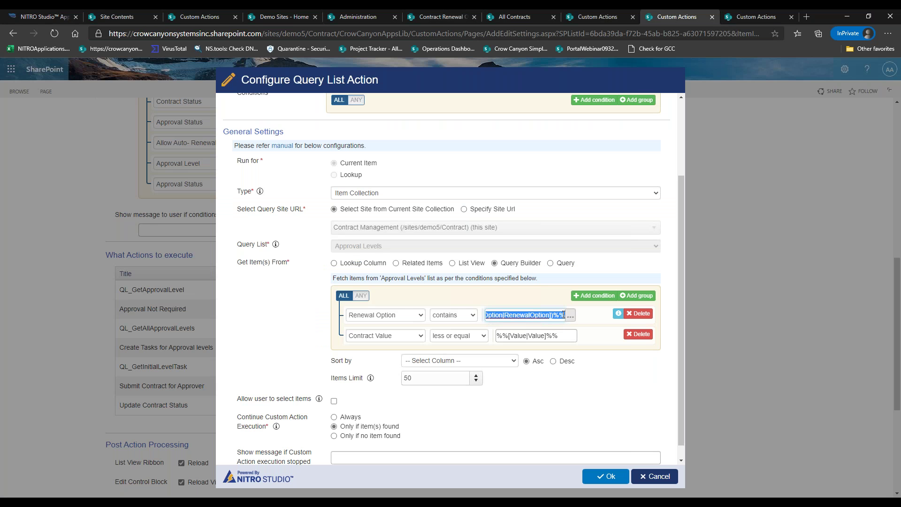
pyautogui.click(440, 497)
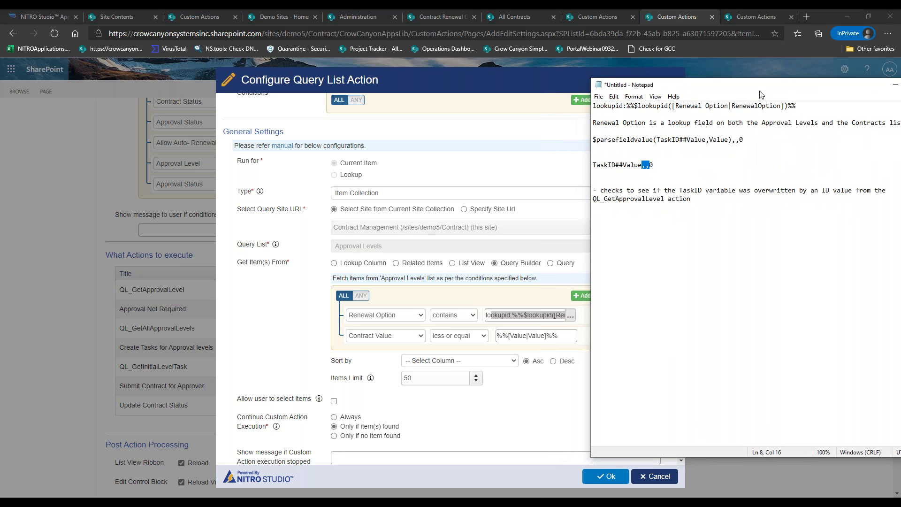
pyautogui.moveTo(751, 85); pyautogui.dragTo(693, 81)
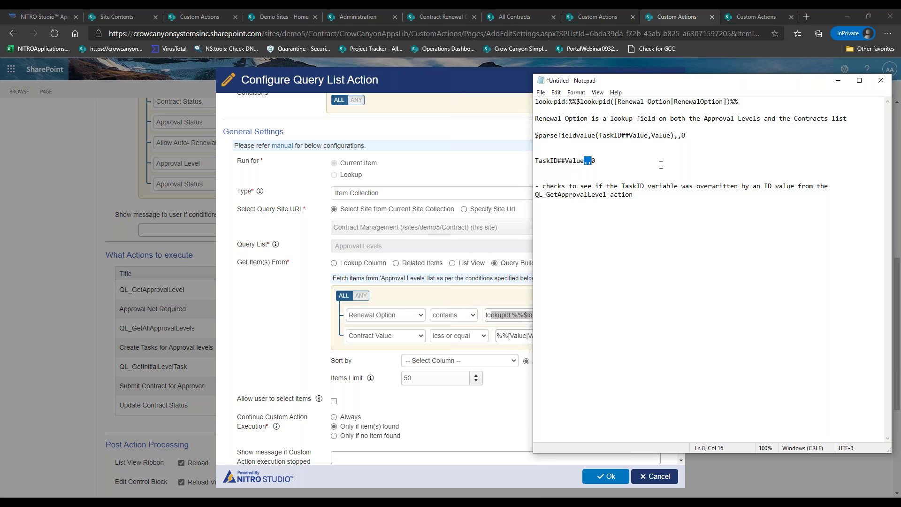
pyautogui.moveTo(691, 87); pyautogui.dragTo(896, 97)
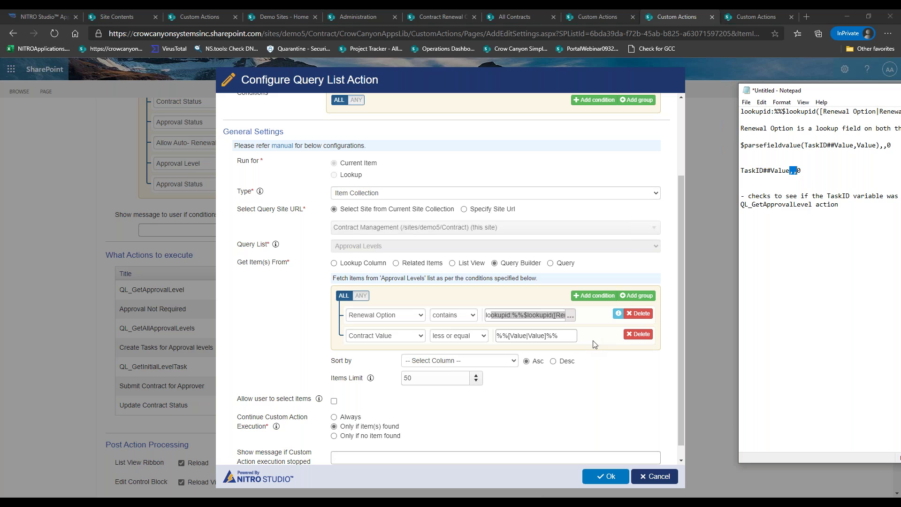
pyautogui.moveTo(677, 366); pyautogui.dragTo(658, 376)
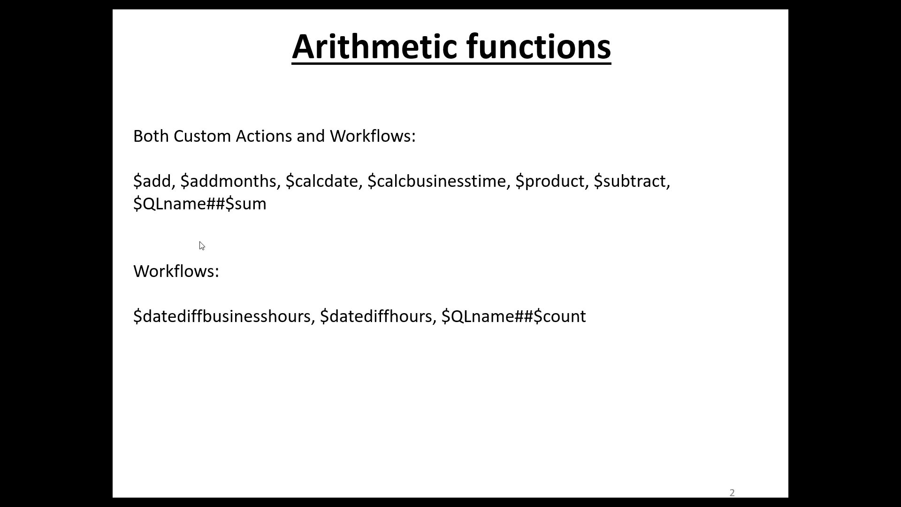
pyautogui.click(172, 184)
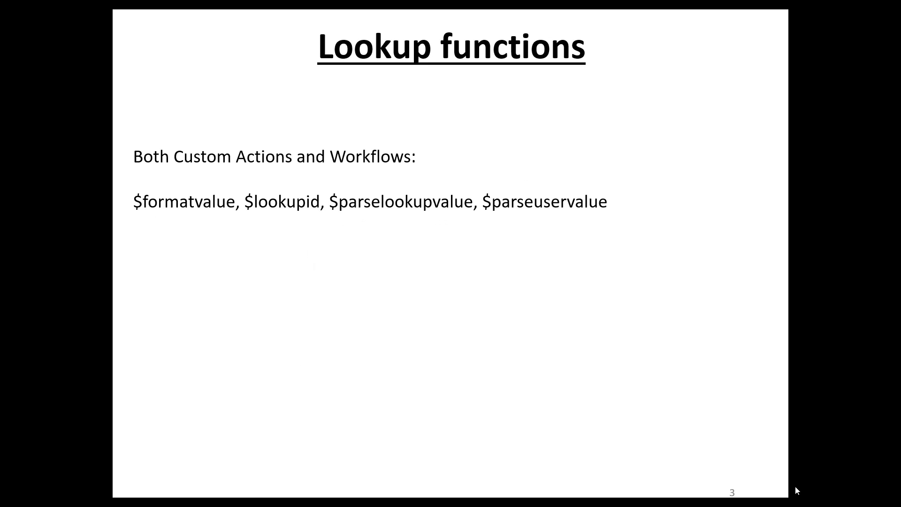
pyautogui.press('Left')
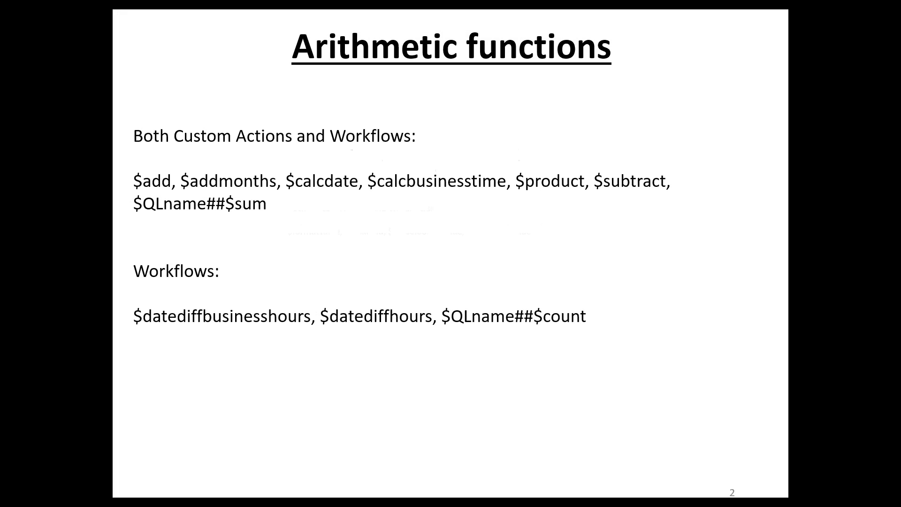
# Switch to the Word document on functions used in Custom Actions and NITRO Workflows, hide the navigation, and return to its beginning.
pyautogui.hotkey('alt', 'Tab')
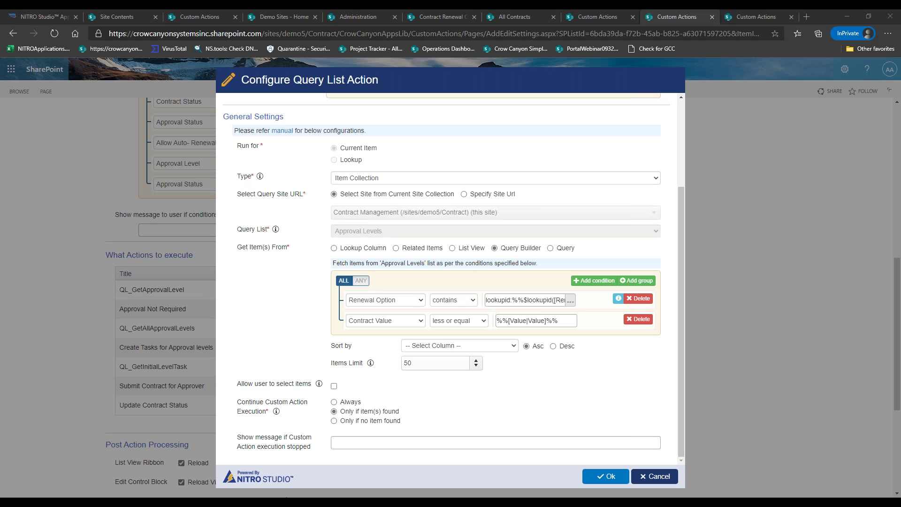
pyautogui.click(237, 472)
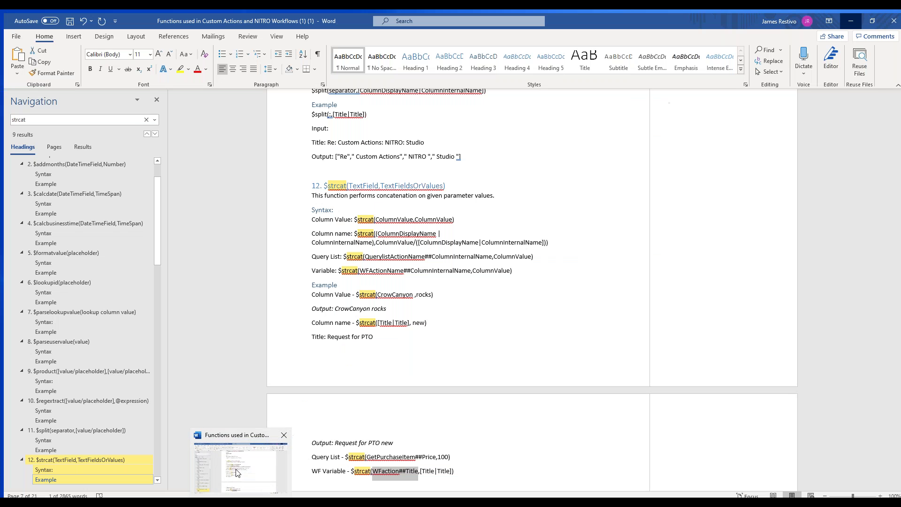
pyautogui.click(152, 97)
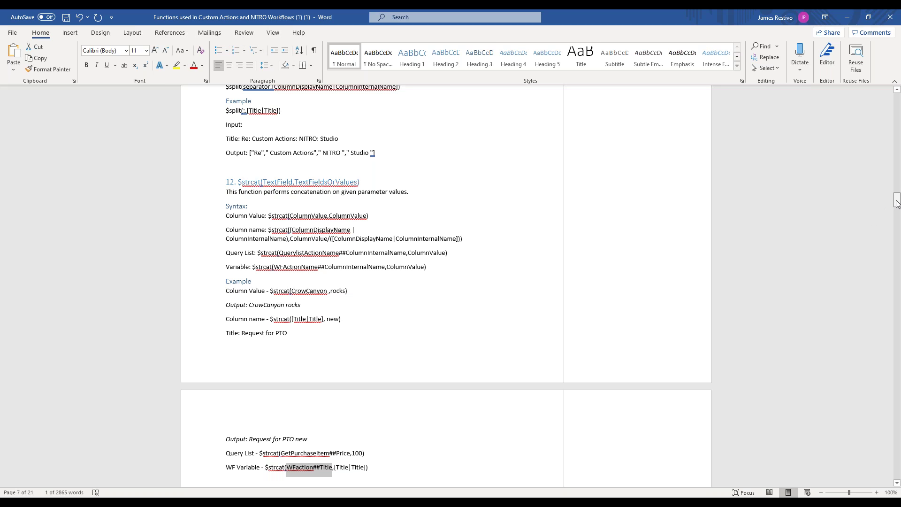
pyautogui.moveTo(897, 203); pyautogui.dragTo(898, 101)
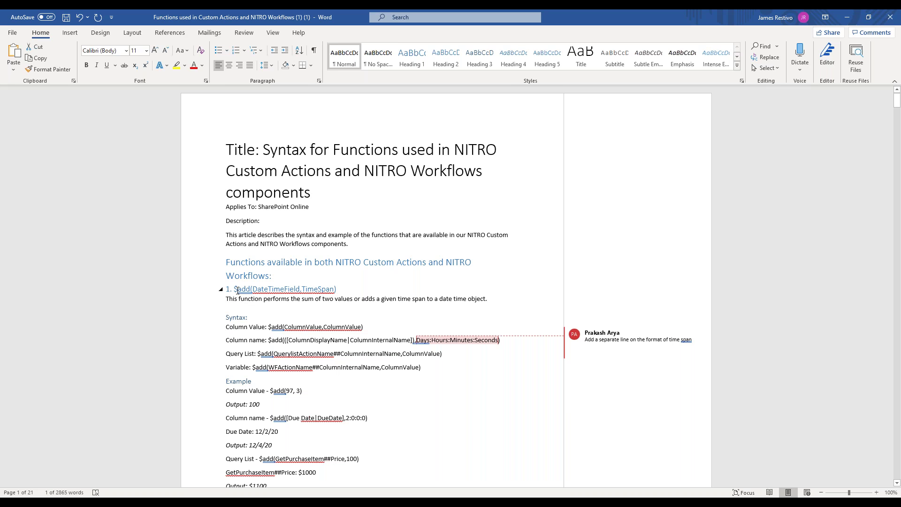
# Review the $add function's syntax and its column, query list and workflow variable examples with their outputs.
pyautogui.moveTo(234, 288); pyautogui.dragTo(320, 287)
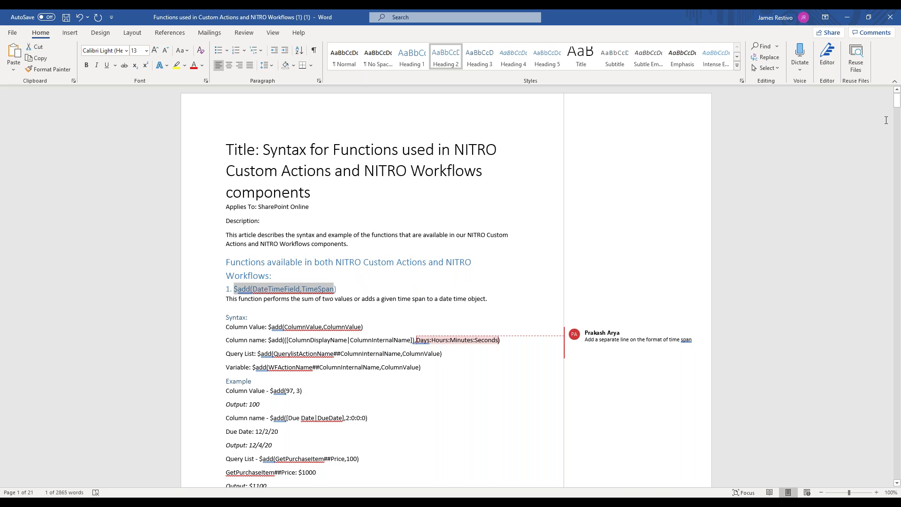
pyautogui.scroll(-5, 295, 185)
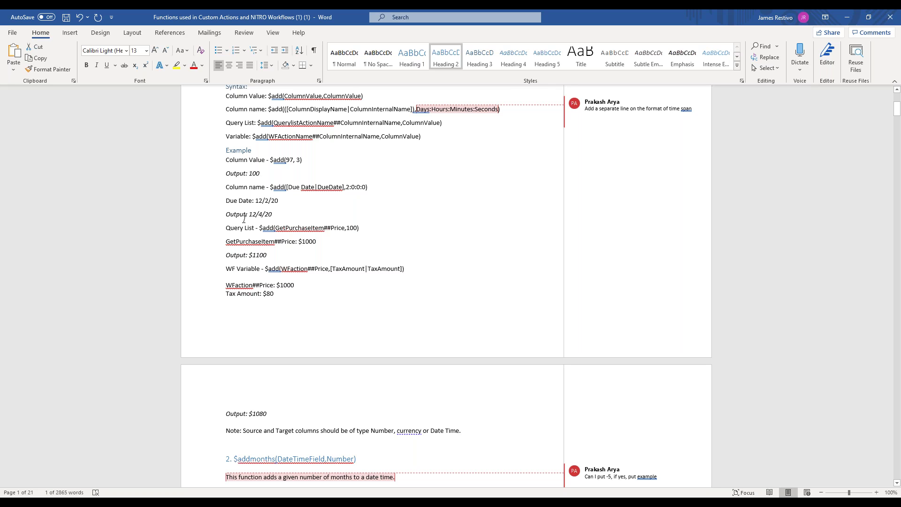
pyautogui.click(348, 188)
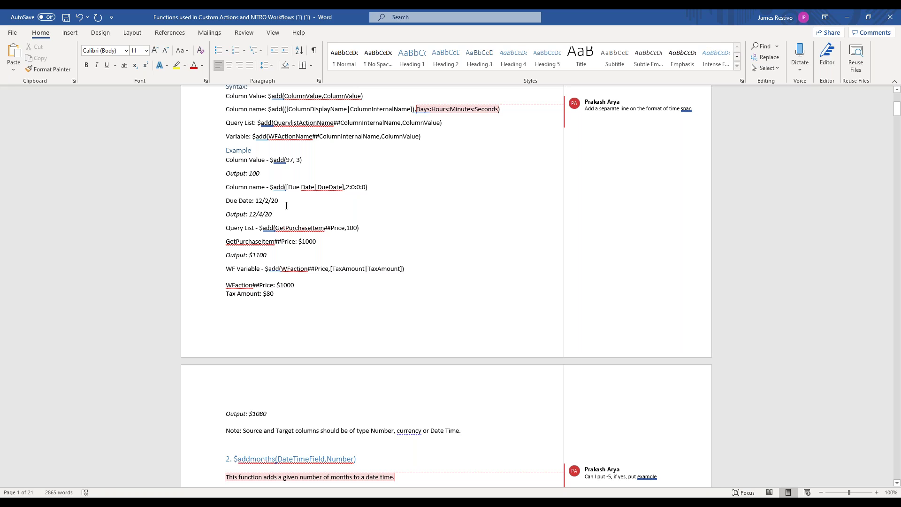
pyautogui.moveTo(272, 215); pyautogui.dragTo(258, 215)
pyautogui.click(284, 256)
pyautogui.moveTo(299, 243); pyautogui.dragTo(327, 244)
pyautogui.click(283, 256)
pyautogui.moveTo(282, 257); pyautogui.dragTo(254, 257)
pyautogui.click(280, 286)
pyautogui.moveTo(269, 414); pyautogui.dragTo(253, 415)
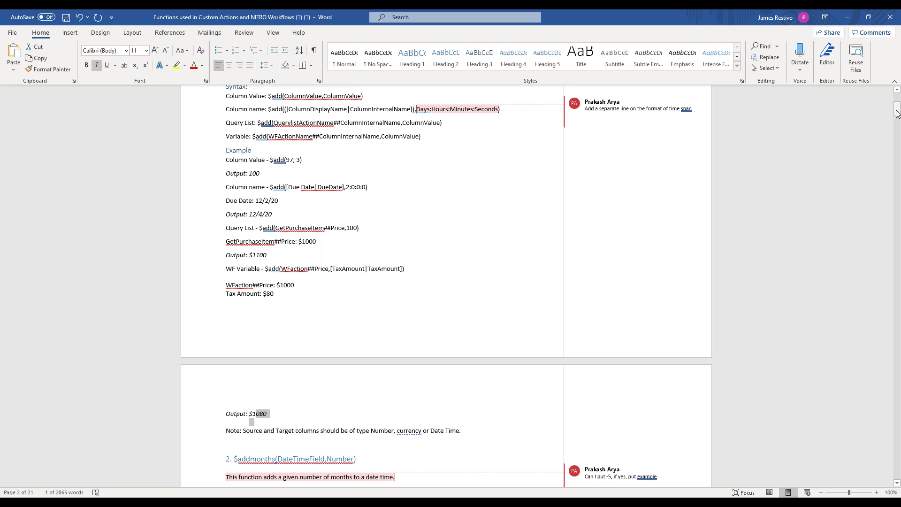
# Review the $addmonths example, including its months argument, and the $calcdate examples for months and days.
pyautogui.scroll(-6, 898, 121)
pyautogui.scroll(-3, 255, 157)
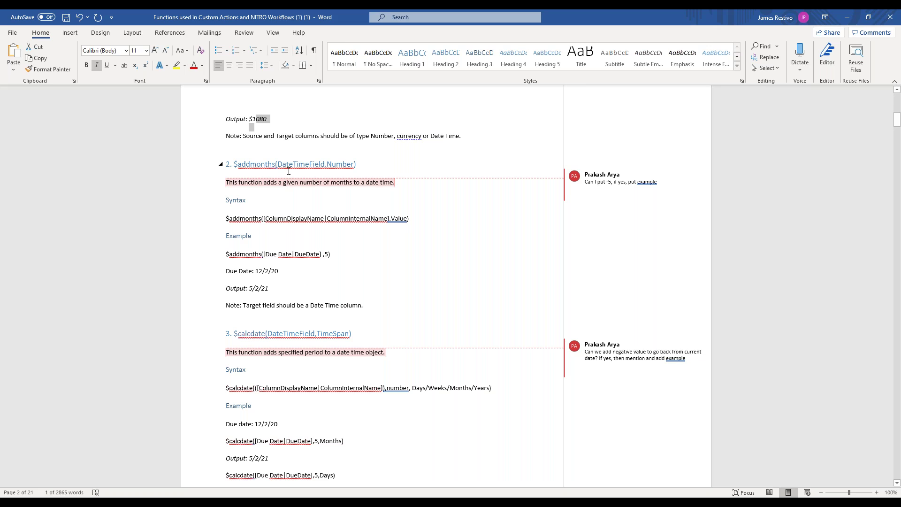
pyautogui.click(327, 253)
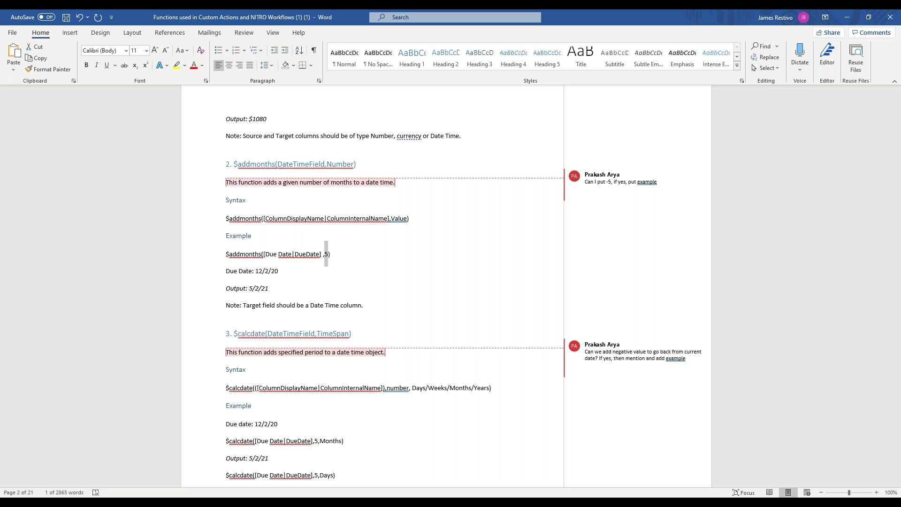
pyautogui.moveTo(898, 125); pyautogui.dragTo(898, 134)
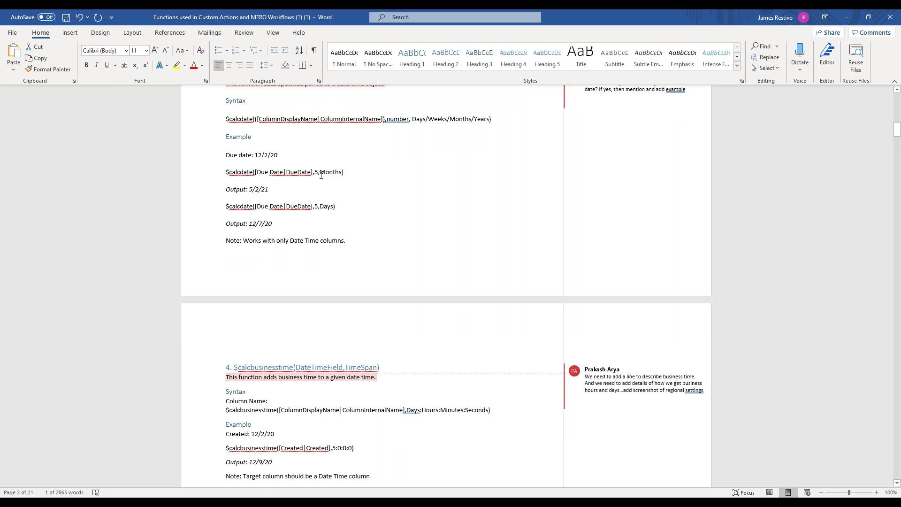
pyautogui.moveTo(321, 174); pyautogui.dragTo(342, 175)
pyautogui.click(251, 195)
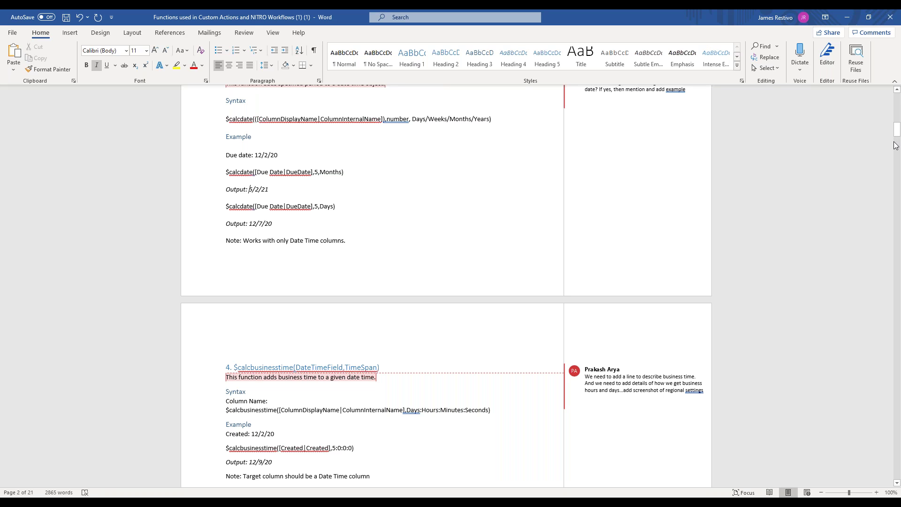
# Review the $calcbusinesstime function's syntax and example, along with the comment about regional settings.
pyautogui.scroll(-6, 669, 214)
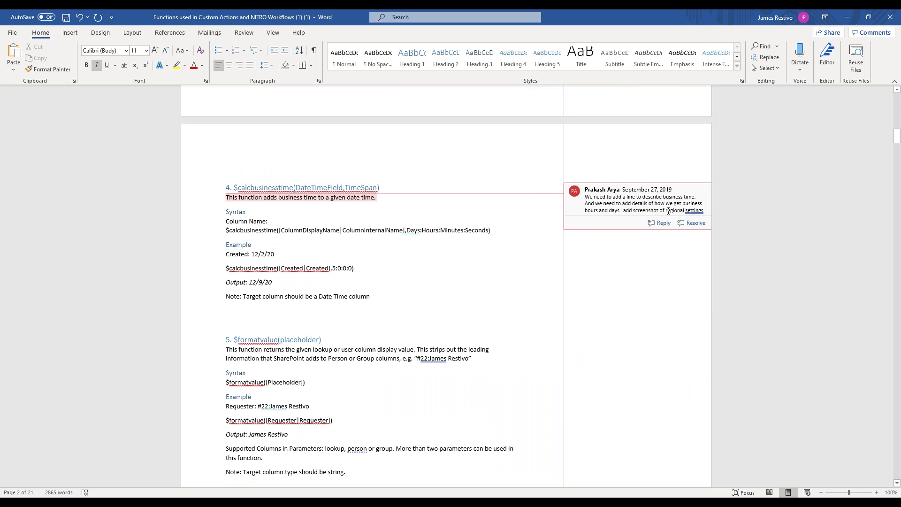
pyautogui.moveTo(669, 211); pyautogui.dragTo(703, 211)
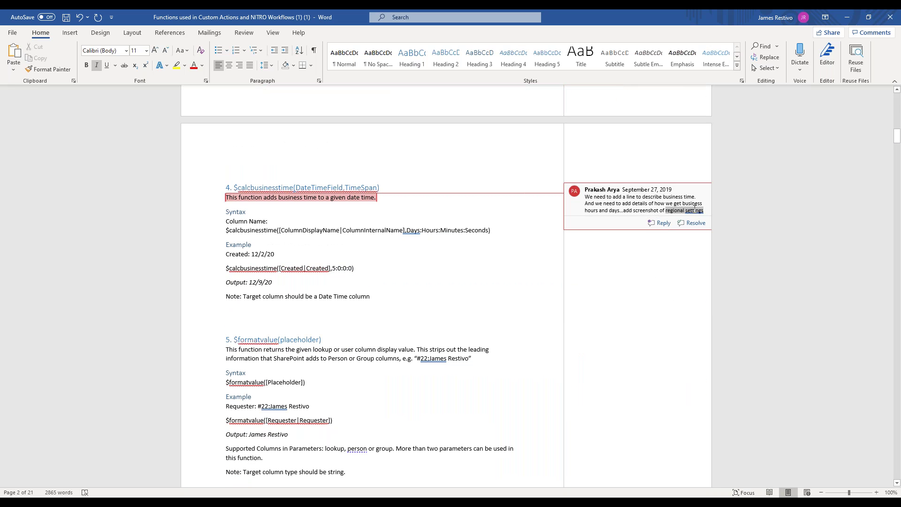
pyautogui.click(430, 215)
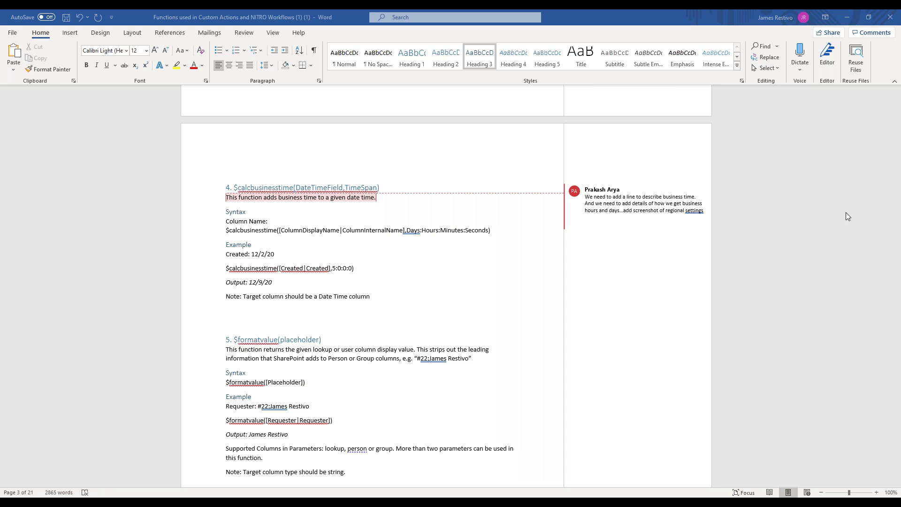
pyautogui.moveTo(898, 137); pyautogui.dragTo(897, 142)
pyautogui.moveTo(638, 194)
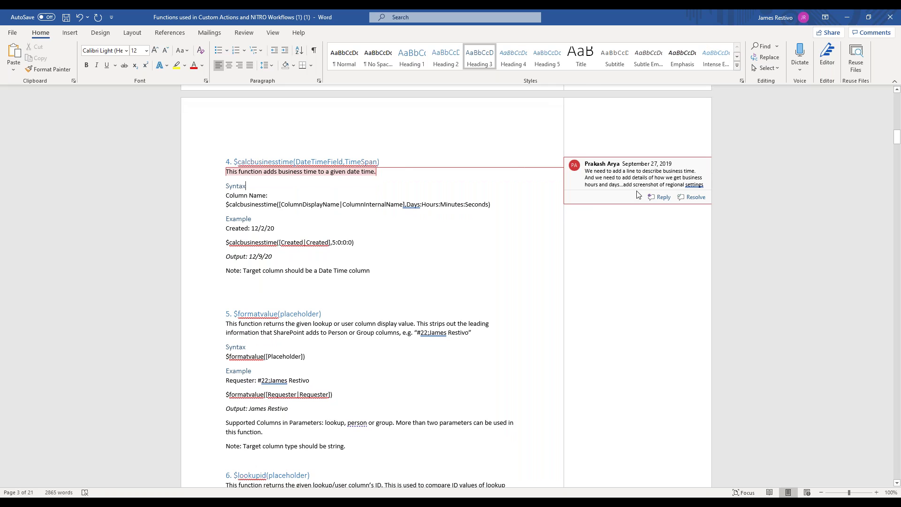
# Search the document for "product" and review the $product function's syntax, examples and outputs.
pyautogui.hotkey('ctrl', 'f')
pyautogui.write('product')
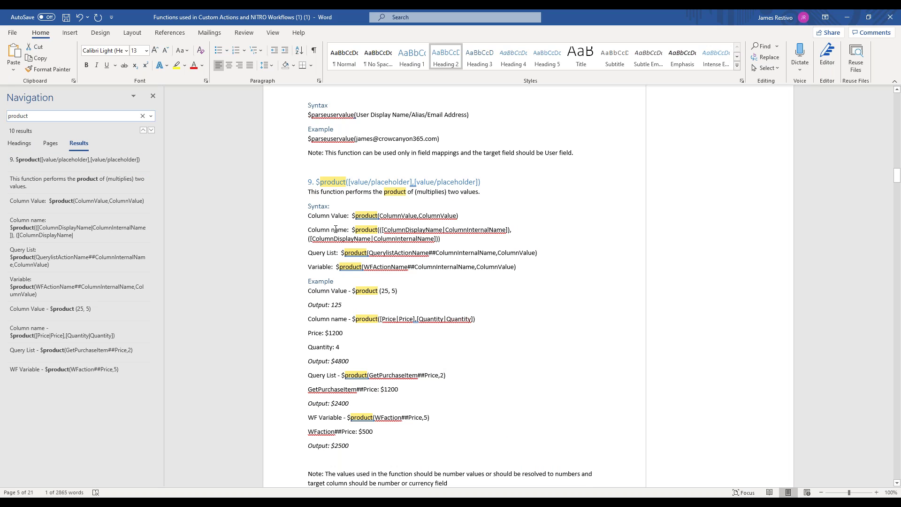
pyautogui.click(333, 308)
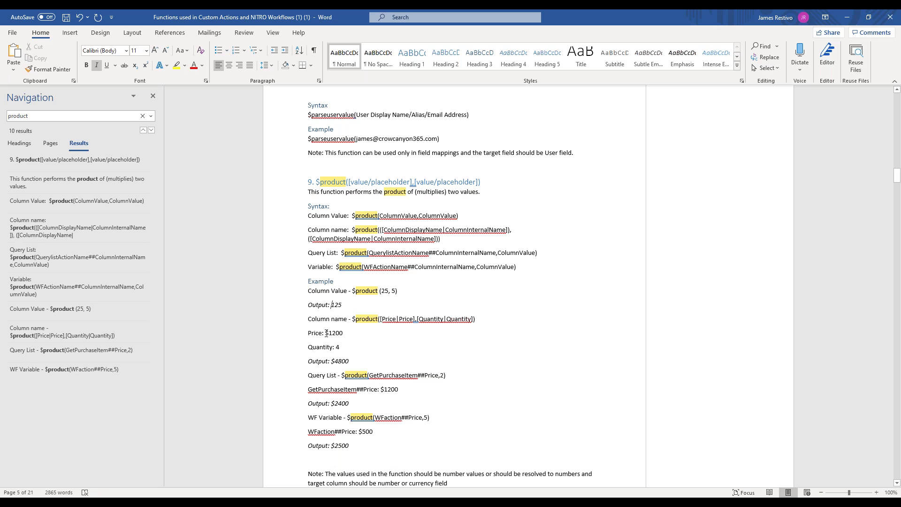
pyautogui.moveTo(331, 361); pyautogui.dragTo(351, 361)
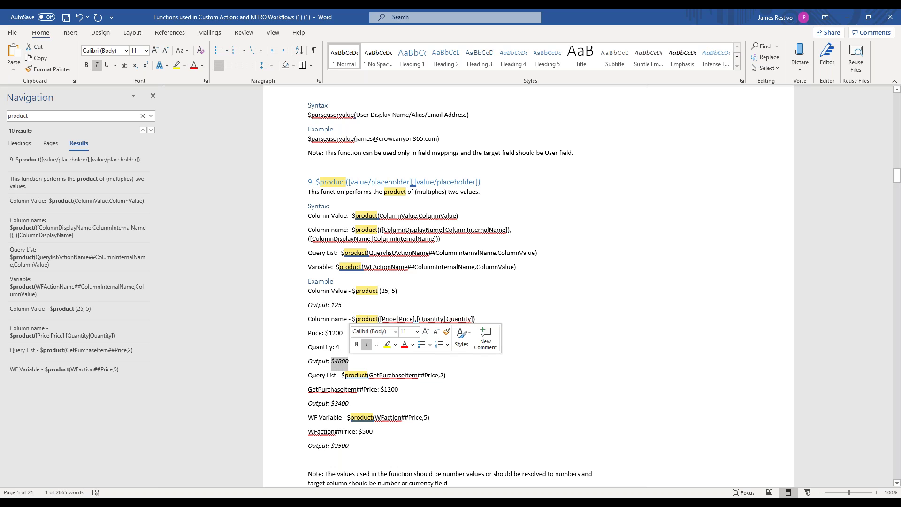
pyautogui.click(357, 361)
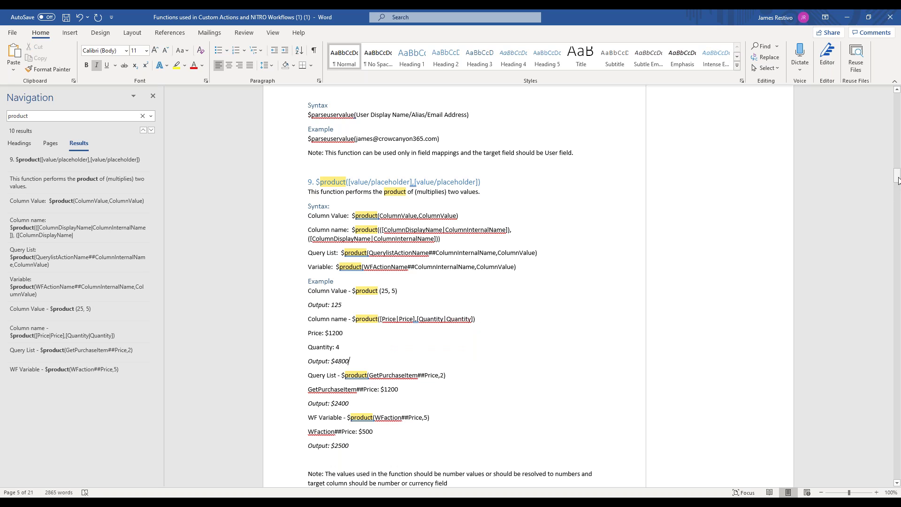
pyautogui.moveTo(898, 181); pyautogui.dragTo(897, 182)
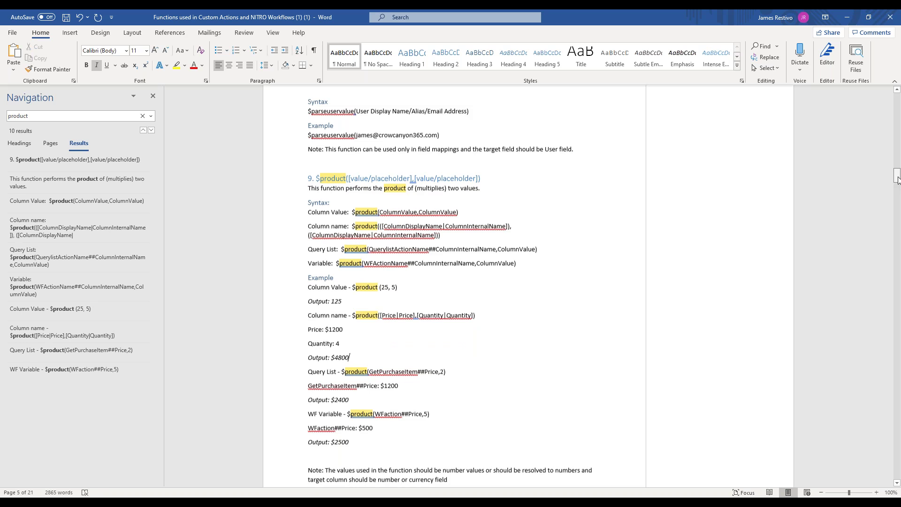
# Search the document for "subtract" and review the two ColumnValue arguments in the $subtract function's syntax.
pyautogui.click(37, 116)
pyautogui.write('subtract')
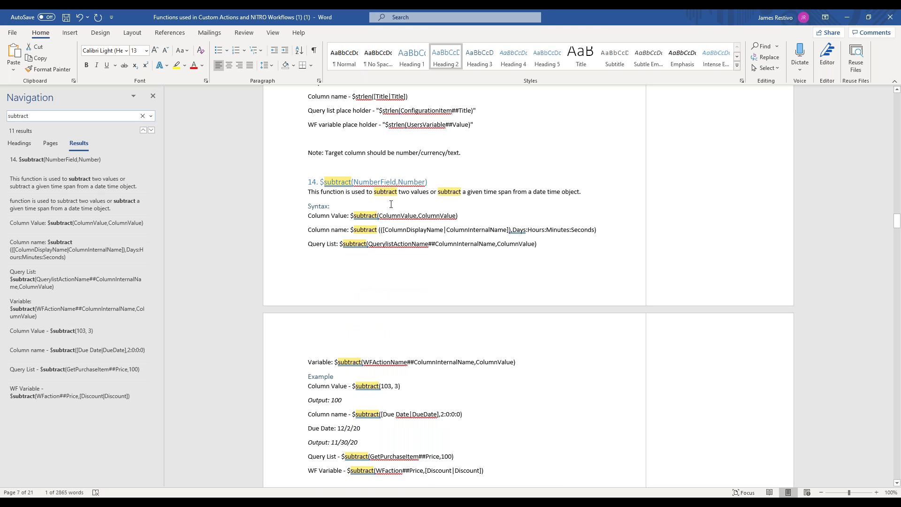
pyautogui.moveTo(380, 216); pyautogui.dragTo(418, 216)
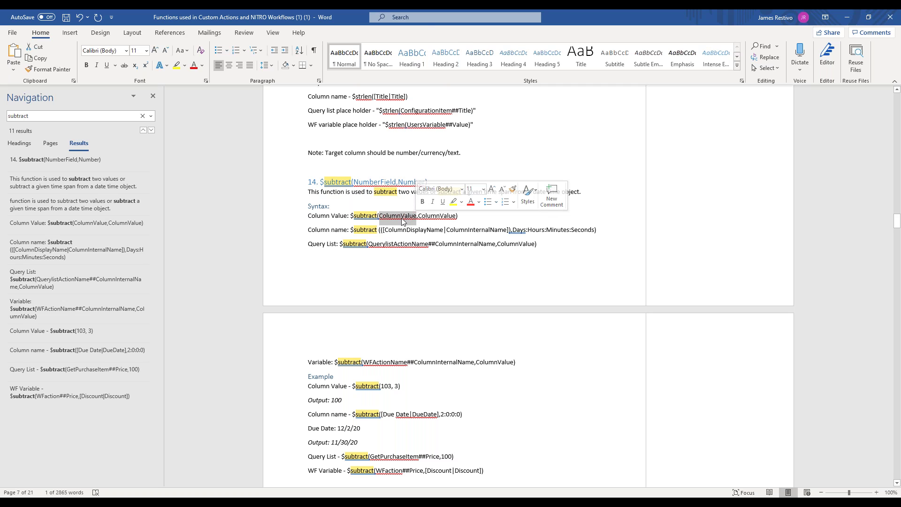
pyautogui.click(404, 216)
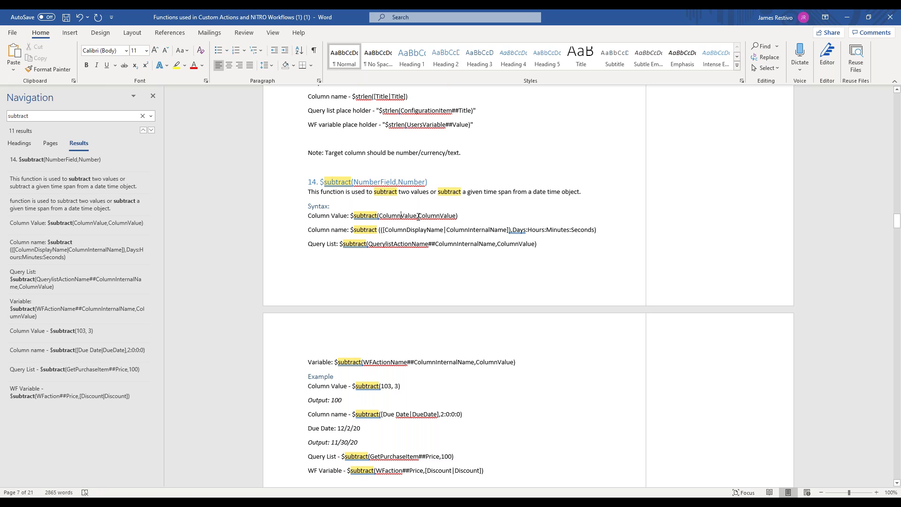
pyautogui.moveTo(417, 217); pyautogui.dragTo(453, 218)
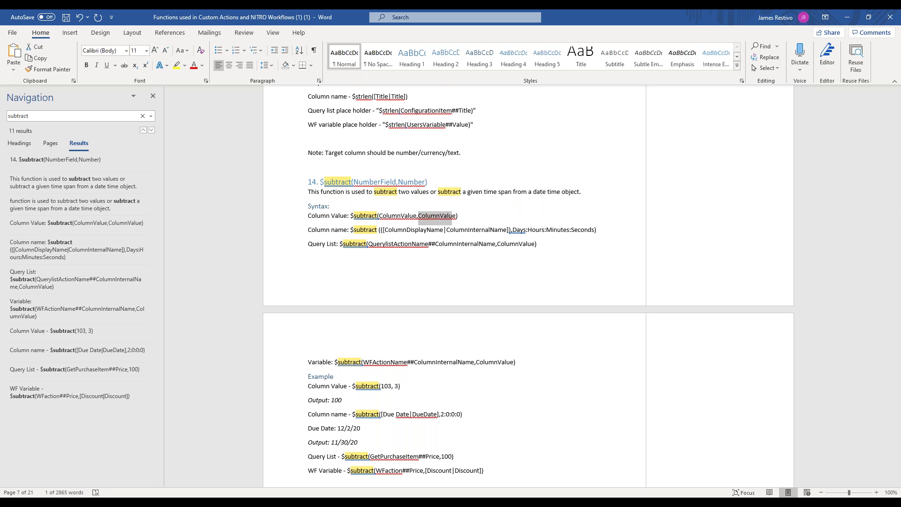
pyautogui.press('Right')
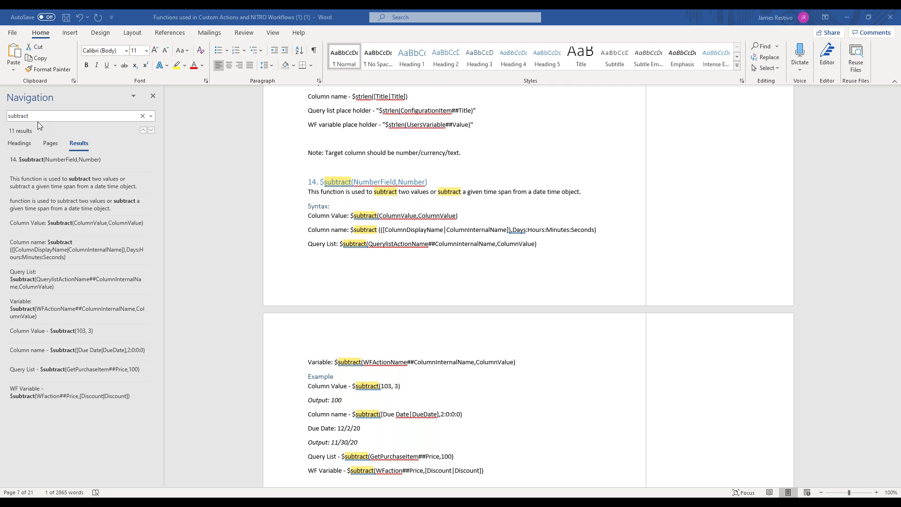
# Search the document for "$sum" and review the column display name and internal name argument in its query list syntax.
pyautogui.click(26, 116)
pyautogui.write('ct :')
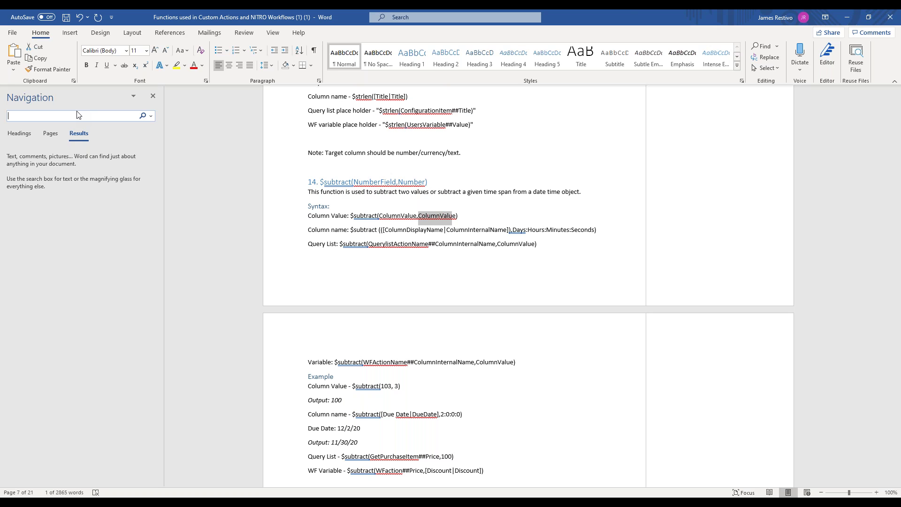
pyautogui.write('$usm')
pyautogui.press('BackSpace')
pyautogui.press('BackSpace')
pyautogui.press('BackSpace')
pyautogui.write('sum')
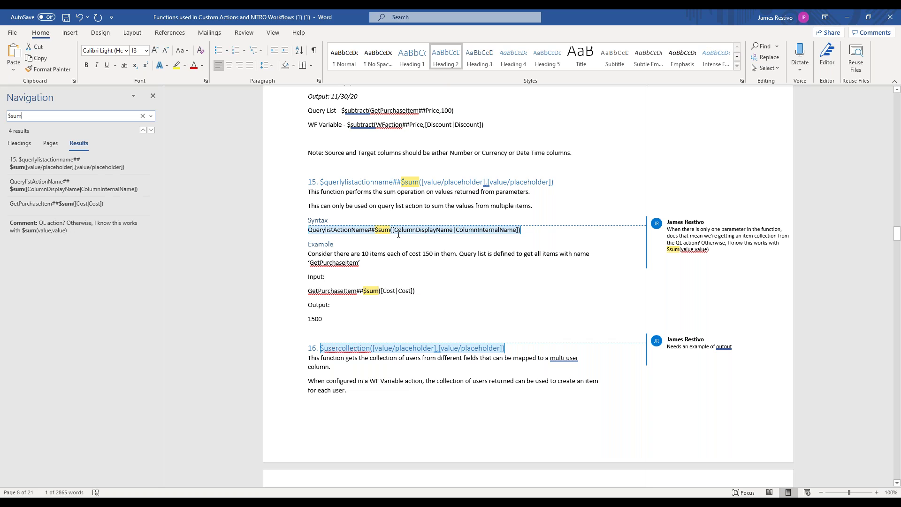
pyautogui.moveTo(393, 230); pyautogui.dragTo(491, 230)
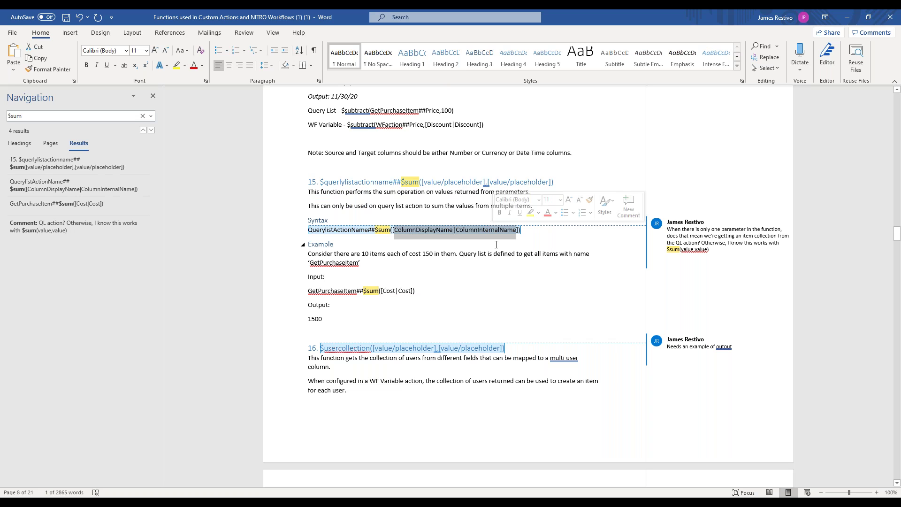
# Switch to the browser and review the QL_GetAllApprovalLevels query list action's general settings and action name.
pyautogui.click(845, 17)
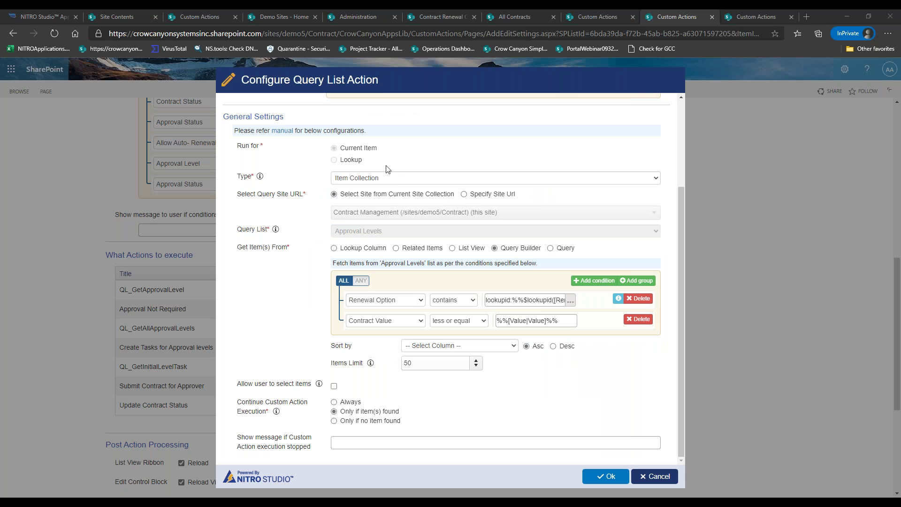
pyautogui.moveTo(682, 203); pyautogui.dragTo(681, 252)
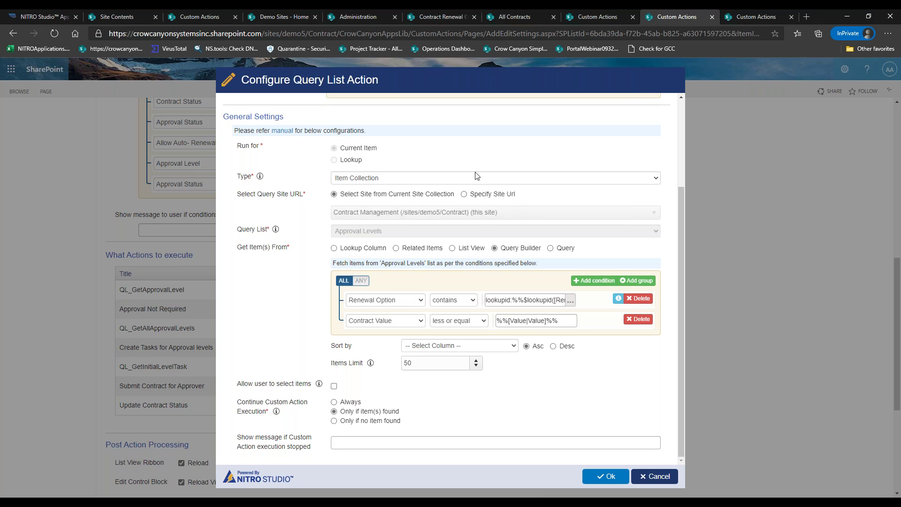
pyautogui.moveTo(677, 187); pyautogui.dragTo(676, 75)
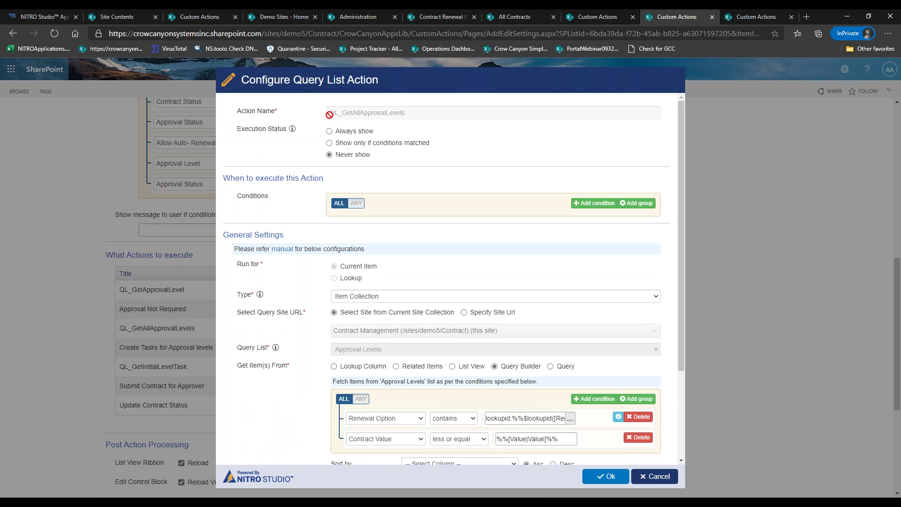
# In the Notepad notes, add the sum expression QL_GetAllApprovalLevels##$sum([Level|Level) below the QL_GetApprovalLevel comment.
pyautogui.click(308, 502)
pyautogui.moveTo(836, 91); pyautogui.dragTo(540, 141)
pyautogui.click(560, 255)
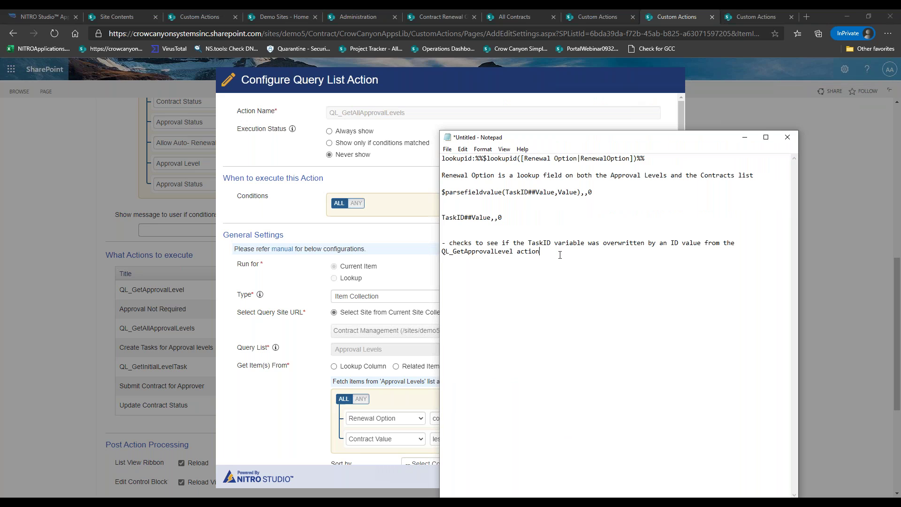
pyautogui.write('QL_GEt')
pyautogui.press('BackSpace')
pyautogui.write('etAllApprovl')
pyautogui.press('BackSpace')
pyautogui.press('BackSpace')
pyautogui.write('valLevels##$sum([Level')
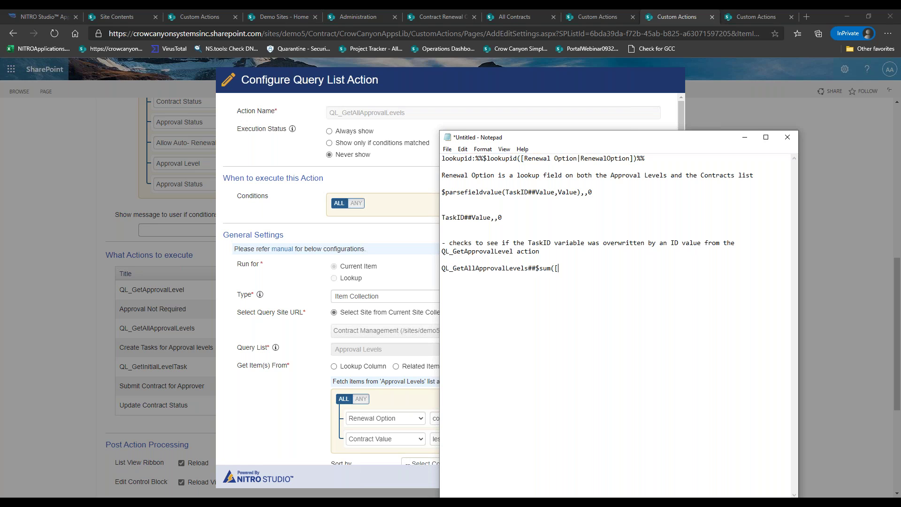
pyautogui.write('|Level)')
# Check the Approval Levels list on the Contract Management administration page and return to the Notepad notes.
pyautogui.click(370, 19)
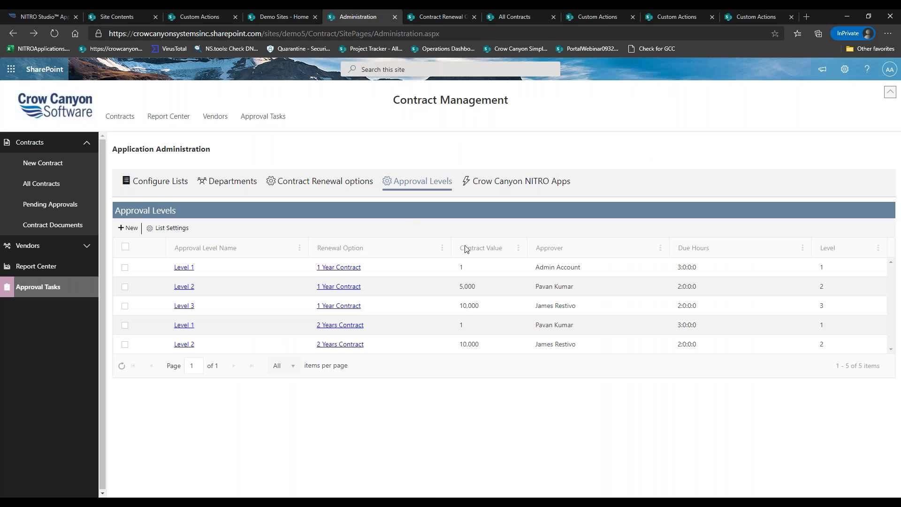
pyautogui.click(694, 20)
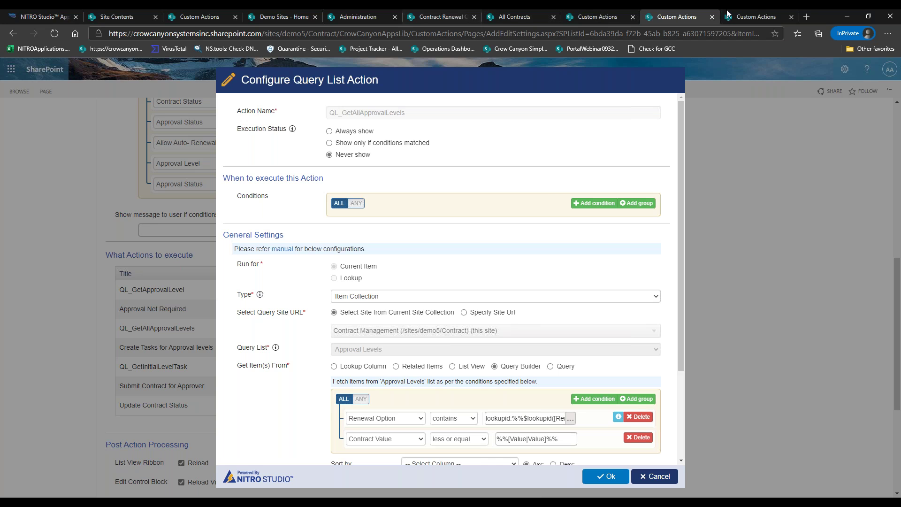
pyautogui.hotkey('alt', 'Tab')
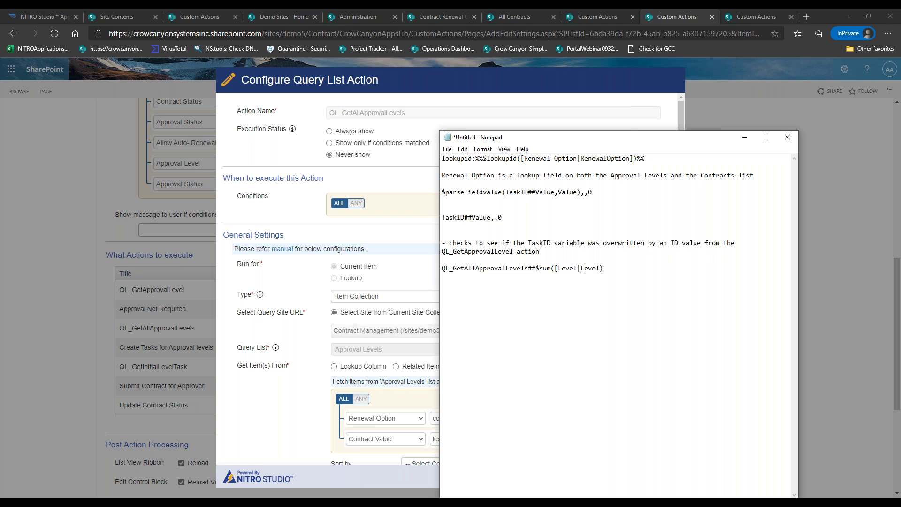
# Replace the query list action name in the sum expression with PurchaseItems so it reads QL_PurchaseItems##$sum.
pyautogui.moveTo(457, 268); pyautogui.dragTo(531, 268)
pyautogui.press('BackSpace')
pyautogui.press('BackSpace')
pyautogui.write('PurchaseItems')
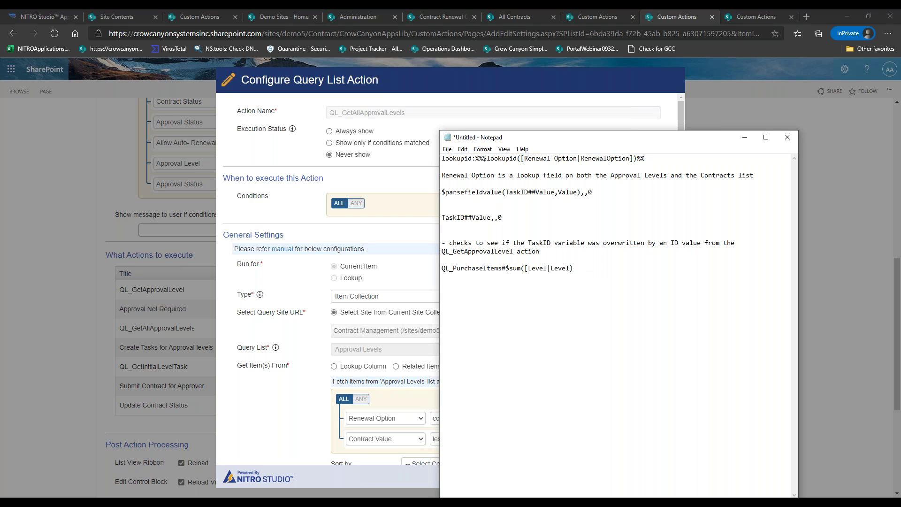
pyautogui.write('#')
# Replace the column reference inside the $sum expression with Total Cost|TotalCost.
pyautogui.moveTo(535, 269); pyautogui.dragTo(571, 268)
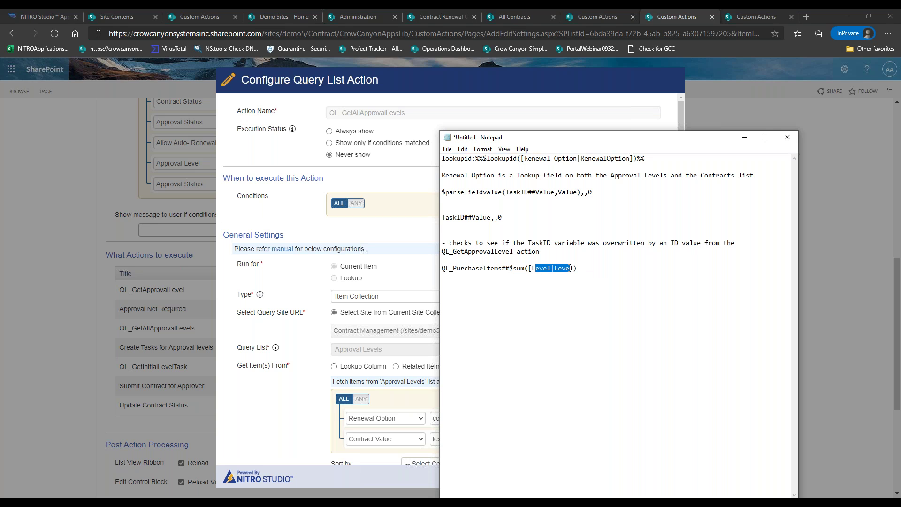
pyautogui.press('BackSpace')
pyautogui.press('BackSpace')
pyautogui.press('Delete')
pyautogui.write('Total')
pyautogui.write('Cost|')
pyautogui.write('Total Cost')
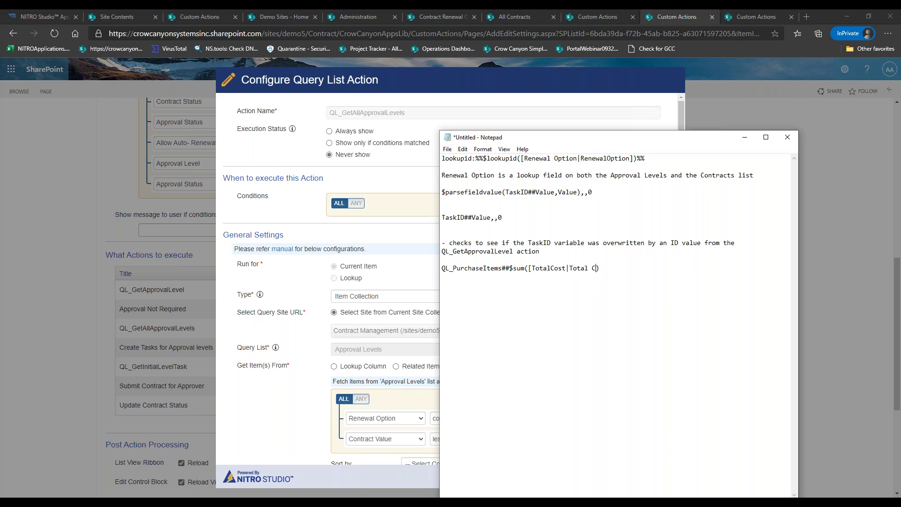
pyautogui.press('BackSpace')
pyautogui.press('BackSpace')
pyautogui.press('BackSpace')
pyautogui.press('BackSpace')
pyautogui.press('BackSpace')
pyautogui.press('BackSpace')
pyautogui.press('BackSpace')
pyautogui.press('BackSpace')
pyautogui.press('BackSpace')
pyautogui.press('BackSpace')
pyautogui.press('BackSpace')
pyautogui.press('BackSpace')
pyautogui.press('BackSpace')
pyautogui.press('BackSpace')
pyautogui.press('BackSpace')
pyautogui.write('Cost|Totalcost')
pyautogui.press('BackSpace')
pyautogui.press('BackSpace')
pyautogui.press('BackSpace')
pyautogui.press('BackSpace')
pyautogui.write('Cost')
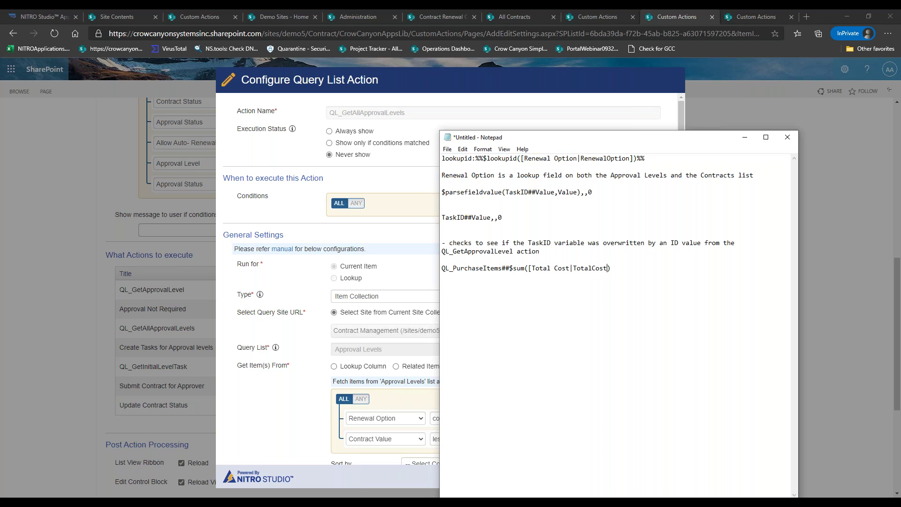
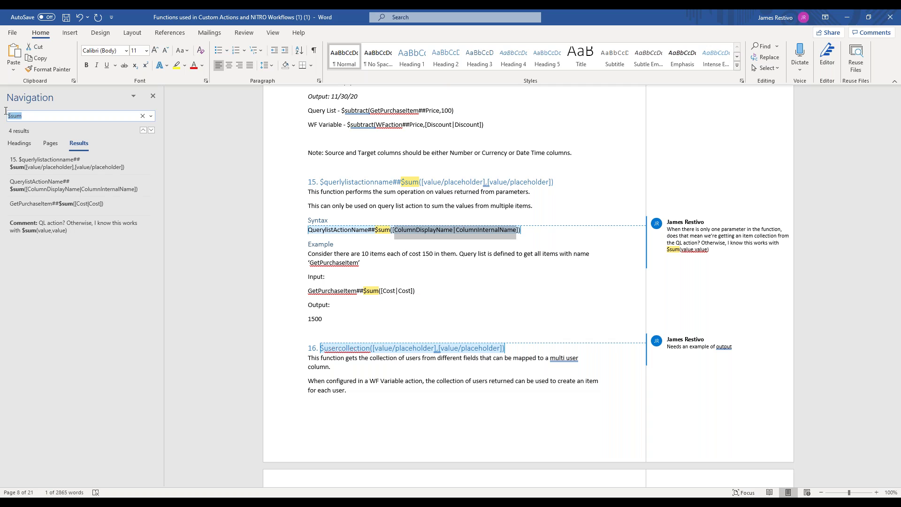
# Search the Word document for "formatvalue" and change the ID prefix in its Requester example to "22#;".
pyautogui.write('formatvalue')
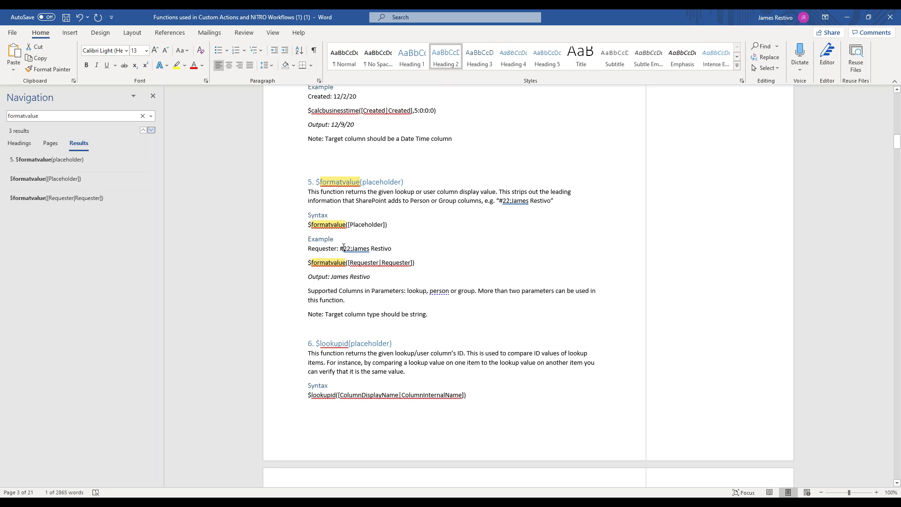
pyautogui.click(344, 248)
pyautogui.moveTo(340, 249); pyautogui.dragTo(353, 248)
pyautogui.click(350, 248)
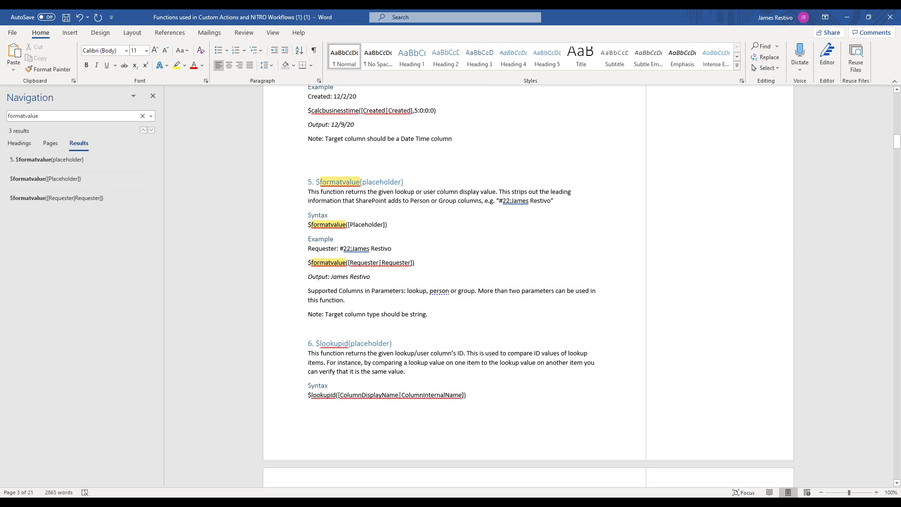
pyautogui.write('#')
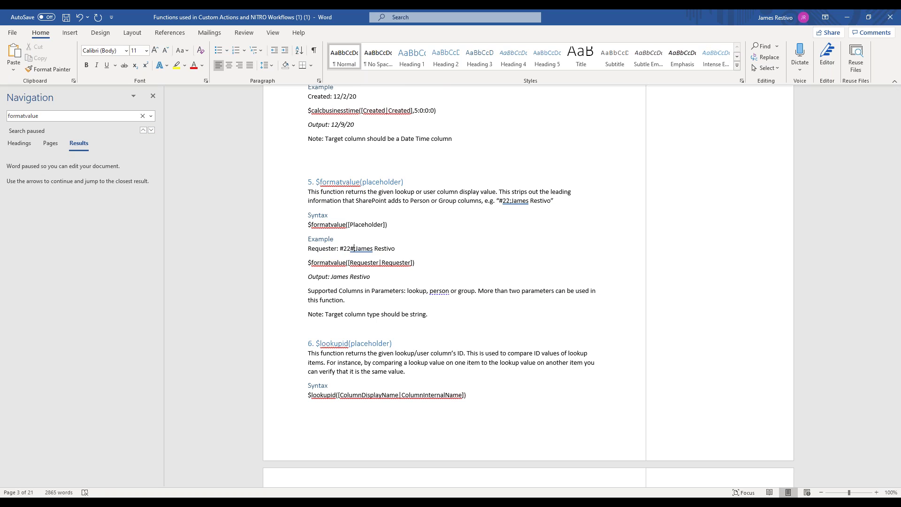
pyautogui.click(341, 248)
pyautogui.press('BackSpace')
# Review the $formatvalue example's requester value and output, along with the $lookupid function's syntax and example output.
pyautogui.moveTo(339, 249); pyautogui.dragTo(391, 249)
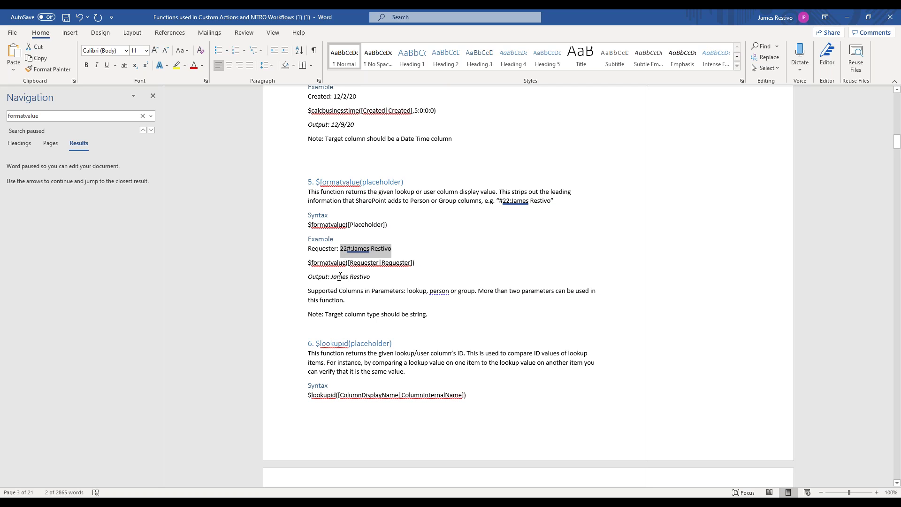
pyautogui.moveTo(332, 277); pyautogui.dragTo(370, 277)
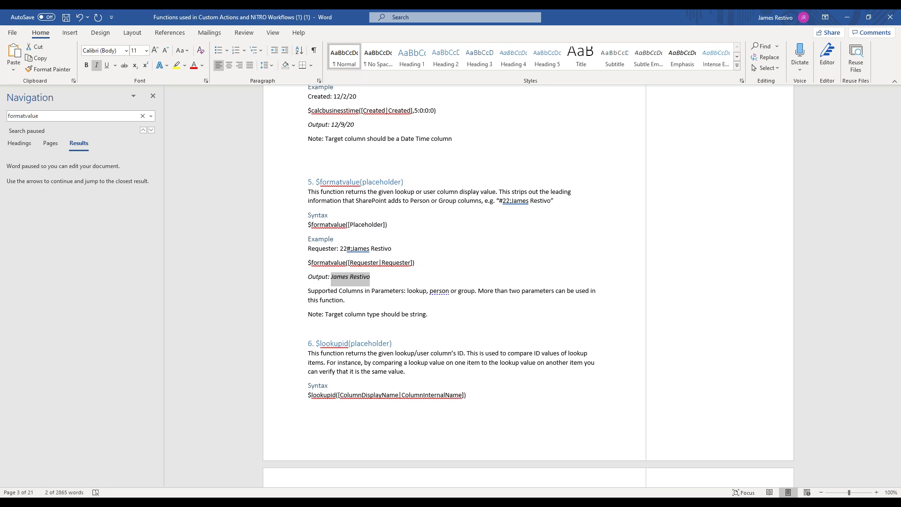
pyautogui.moveTo(898, 148); pyautogui.dragTo(898, 151)
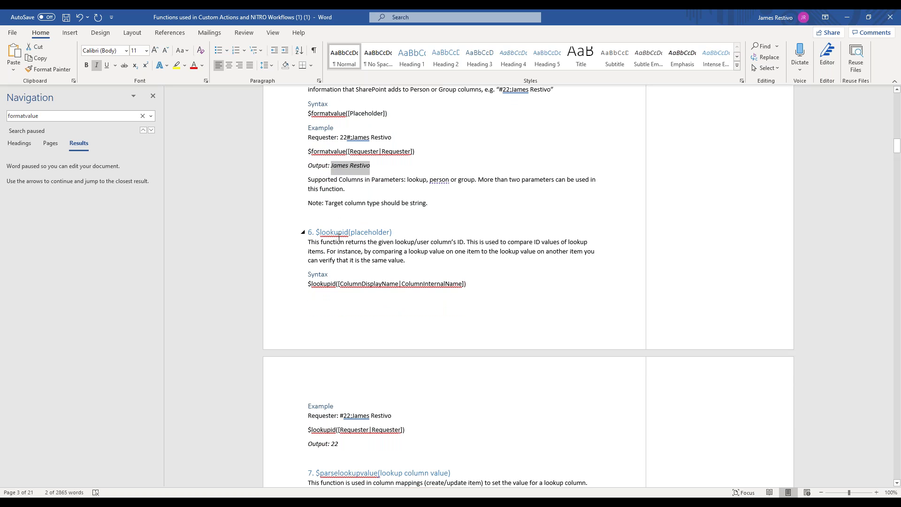
pyautogui.doubleClick(335, 443)
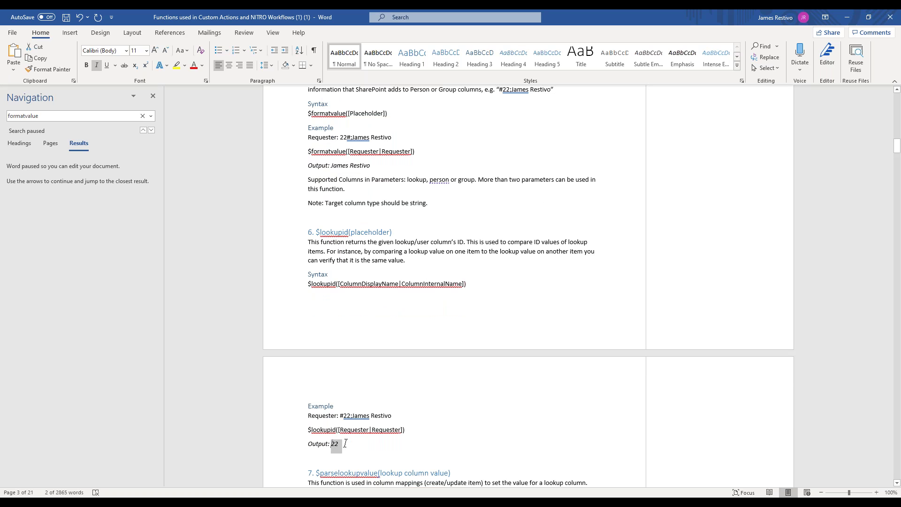
pyautogui.click(336, 445)
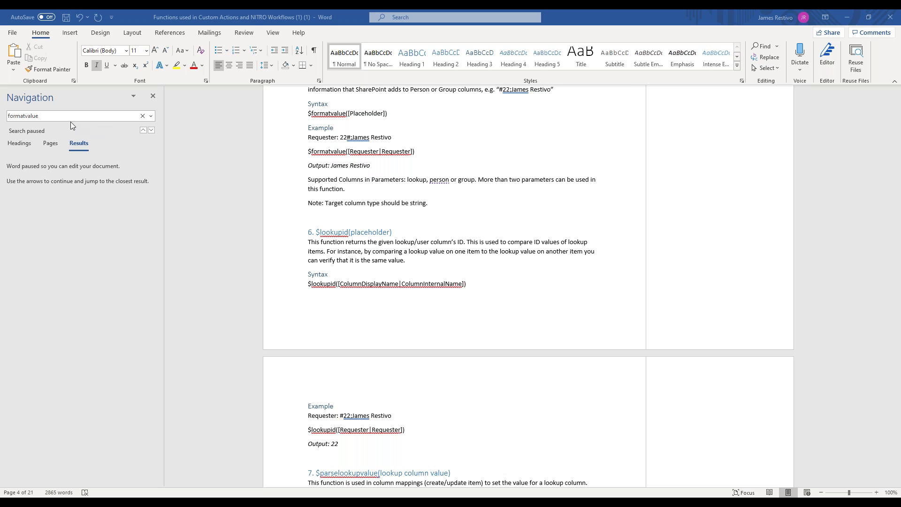
# Search the document for "parselookup" to find the $parselookupvalue function.
pyautogui.click(24, 115)
pyautogui.press('BackSpace')
pyautogui.press('BackSpace')
pyautogui.press('BackSpace')
pyautogui.press('BackSpace')
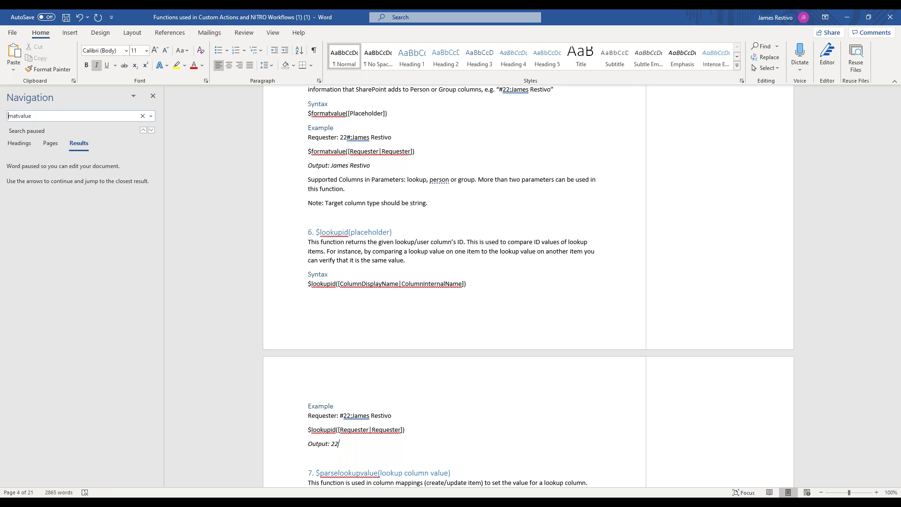
pyautogui.press('Delete')
pyautogui.press('Delete')
pyautogui.press('Delete')
pyautogui.press('Delete')
pyautogui.press('Delete')
pyautogui.press('Delete')
pyautogui.press('Delete')
pyautogui.write('parselookup')
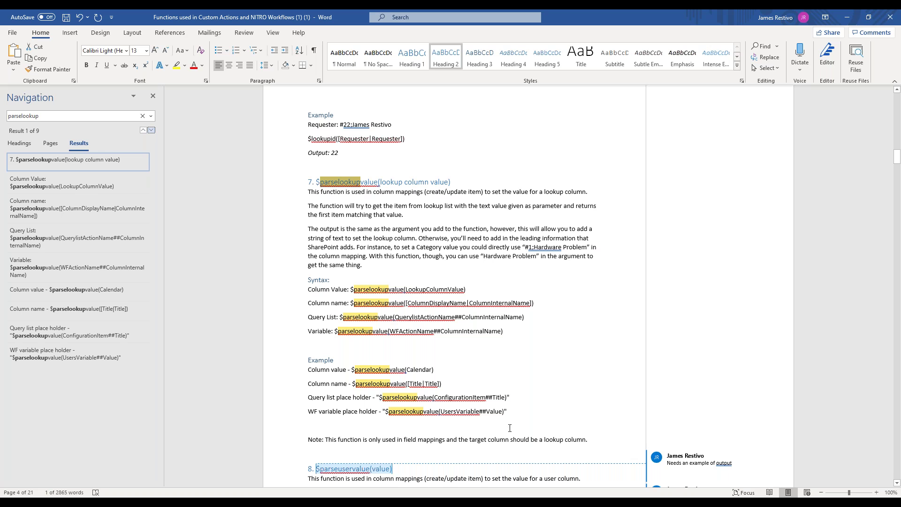
# Review the $parselookupvalue description with its "Hardware Problem" case, plus the function's syntax and examples.
pyautogui.moveTo(897, 160); pyautogui.dragTo(894, 160)
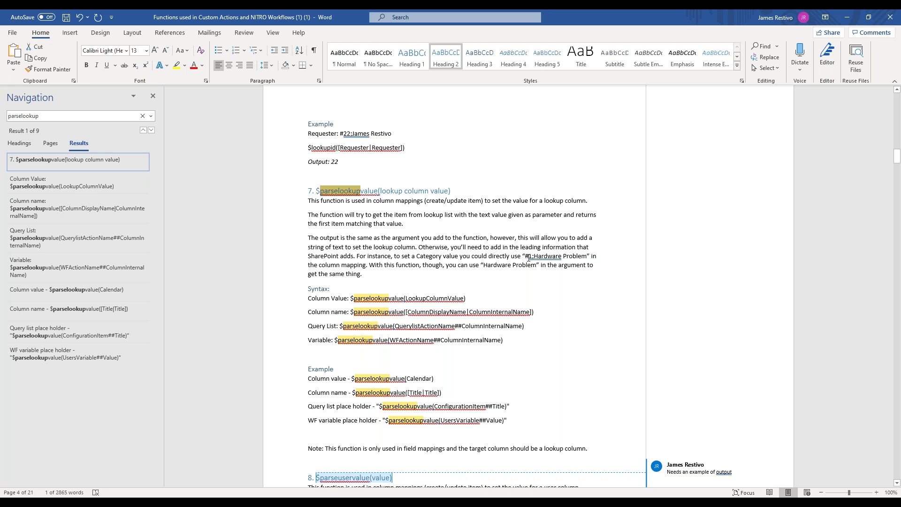
pyautogui.moveTo(524, 257); pyautogui.dragTo(587, 257)
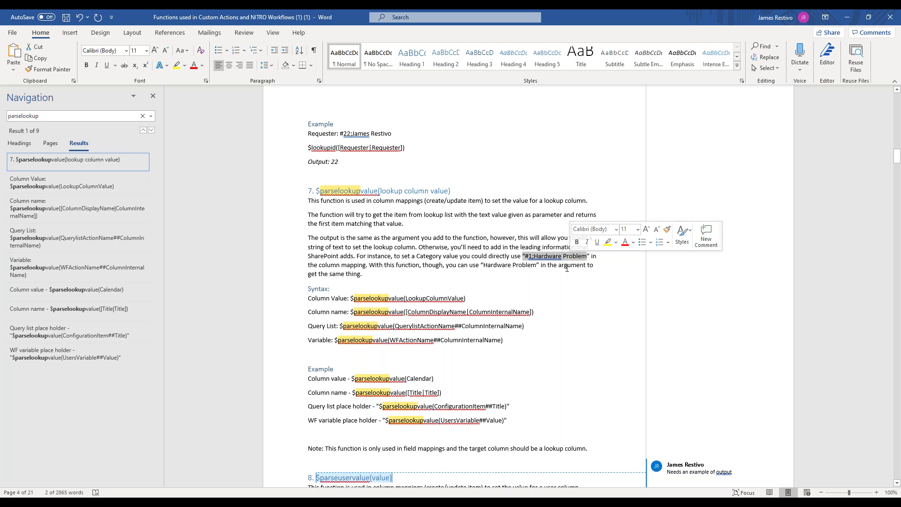
pyautogui.click(545, 279)
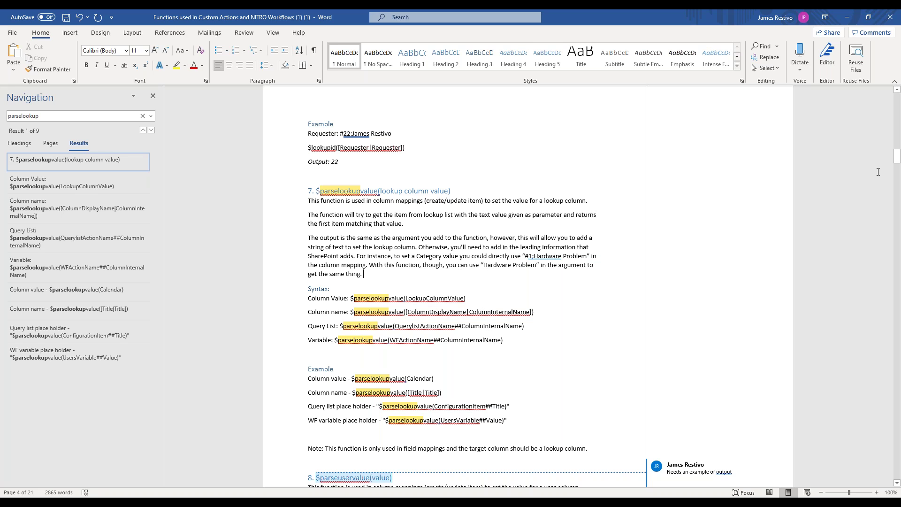
pyautogui.moveTo(897, 157); pyautogui.dragTo(897, 165)
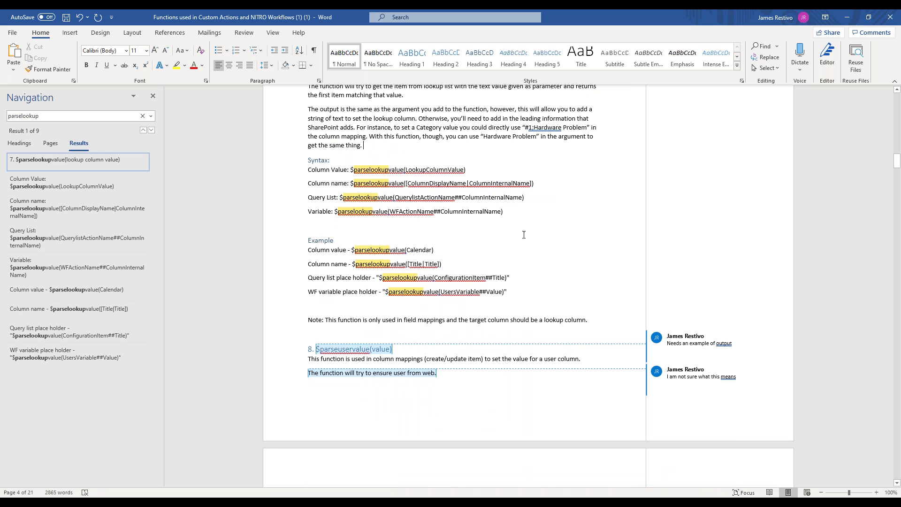
# Search the document for "parseuservalue" to find the $parseuservalue function and review its syntax and example.
pyautogui.moveTo(897, 162); pyautogui.dragTo(897, 155)
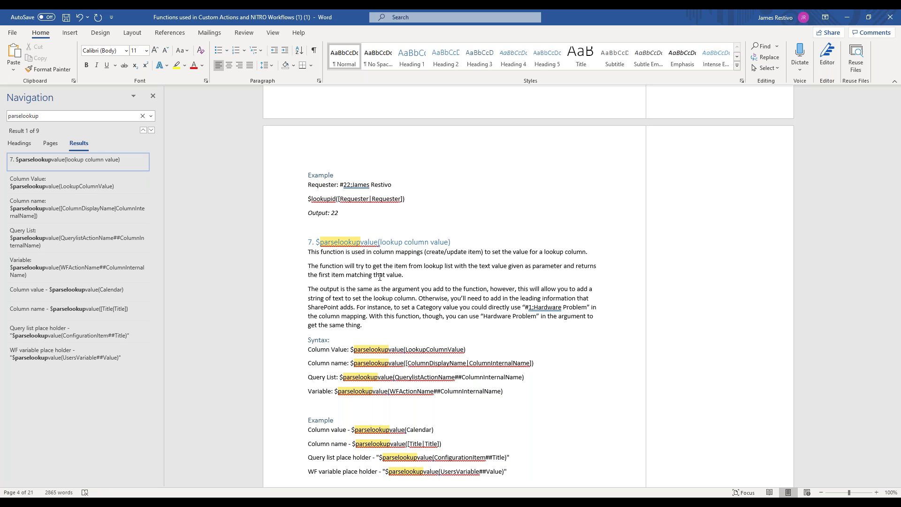
pyautogui.click(59, 114)
pyautogui.click(59, 114)
pyautogui.moveTo(59, 115); pyautogui.dragTo(22, 115)
pyautogui.write('uservalue')
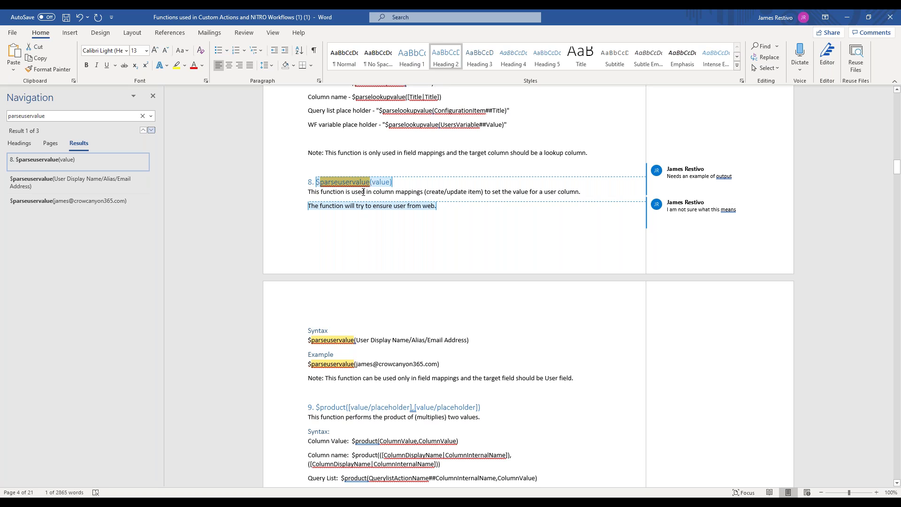
pyautogui.click(535, 249)
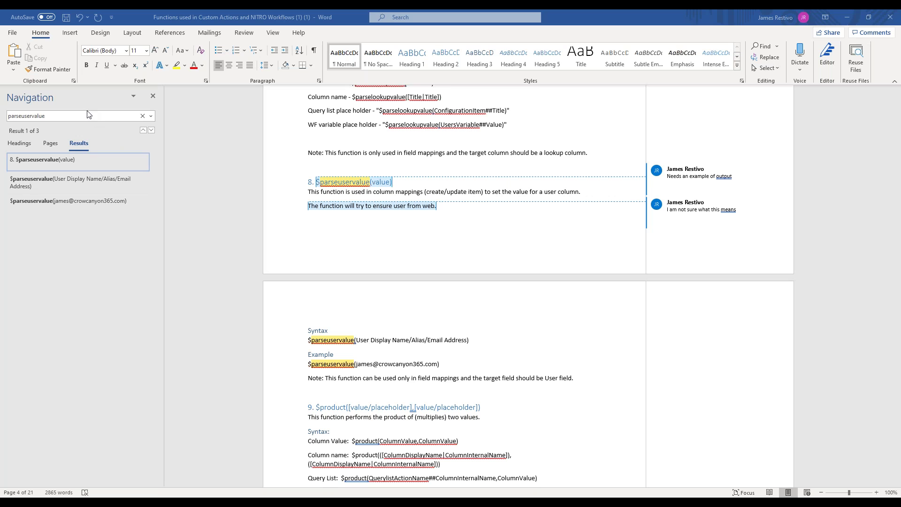
# Search the document for "regextract" and review the $regextract function's syntax and example output.
pyautogui.moveTo(8, 116); pyautogui.dragTo(39, 117)
pyautogui.press('BackSpace')
pyautogui.write('regextract')
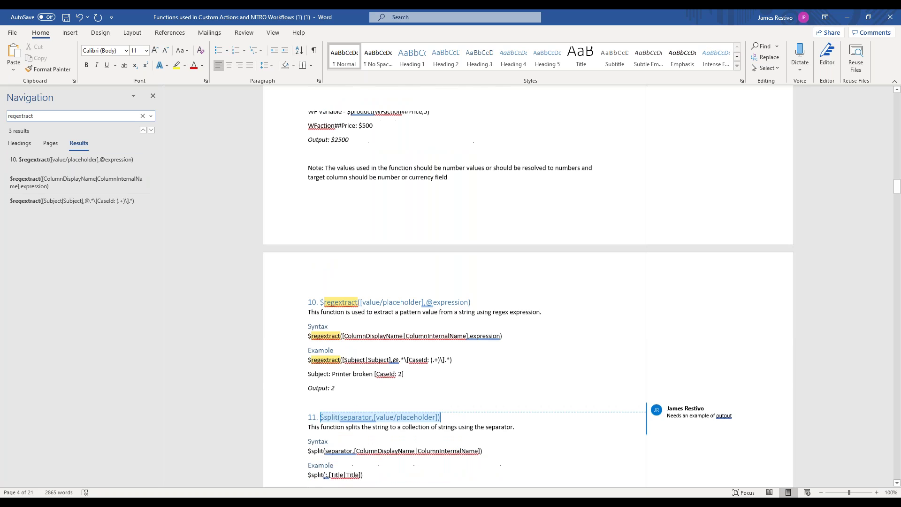
pyautogui.press('Return')
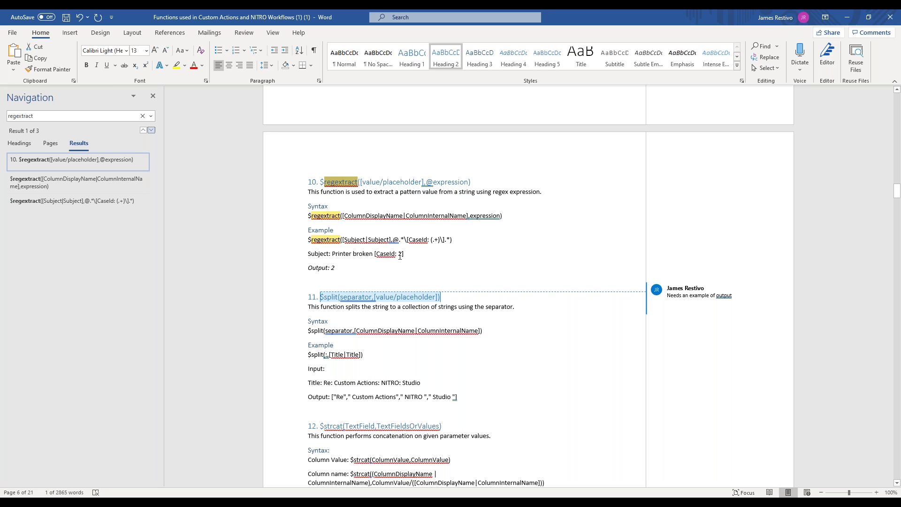
pyautogui.click(339, 268)
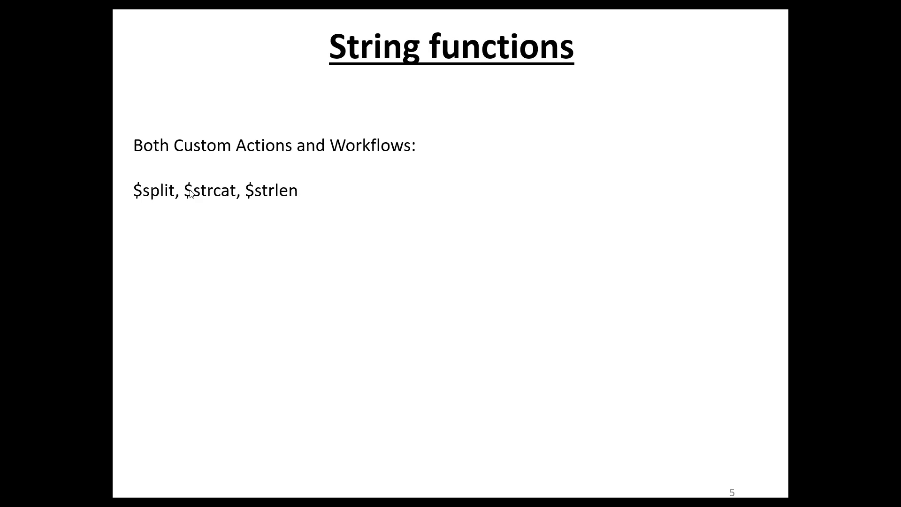
pyautogui.click(233, 197)
pyautogui.click(233, 197)
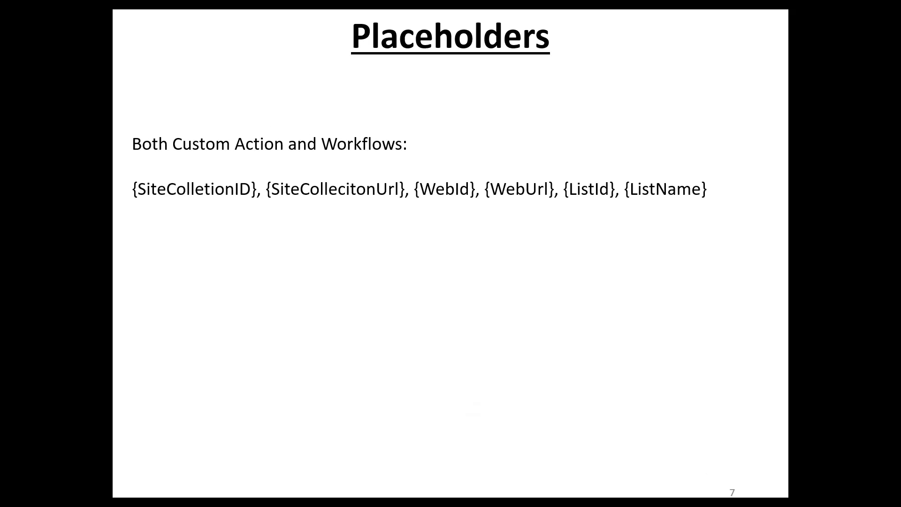
pyautogui.press('Left')
pyautogui.press('Left')
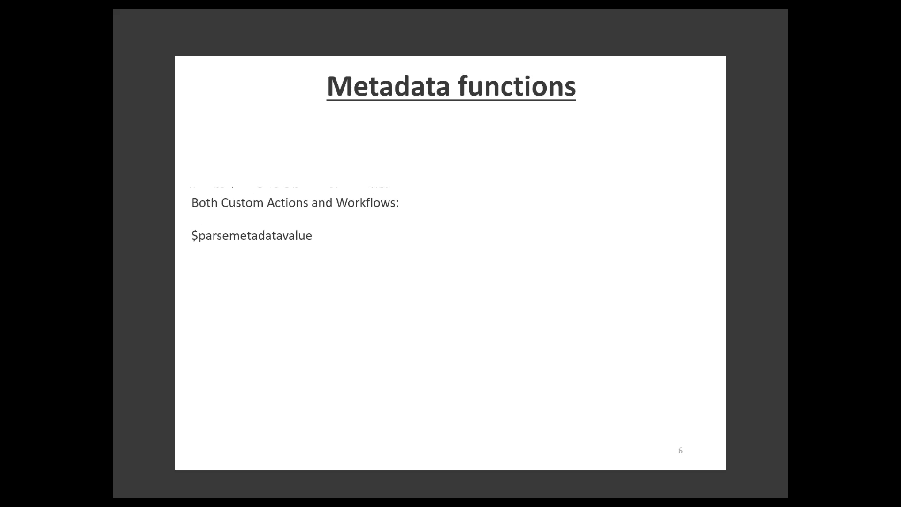
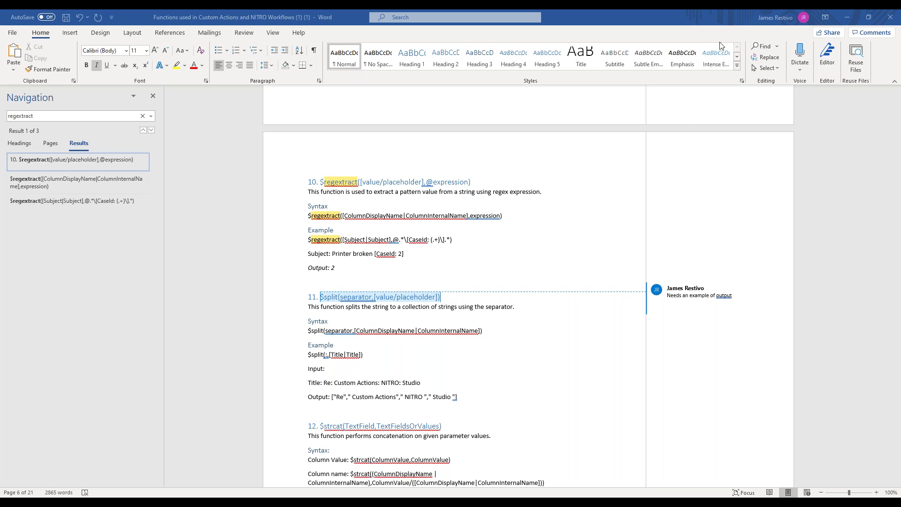
# Switch to the Notepad notes and add the line "$strcat([Title|Title], ,[ID|ID])" below the $sum example.
pyautogui.click(845, 17)
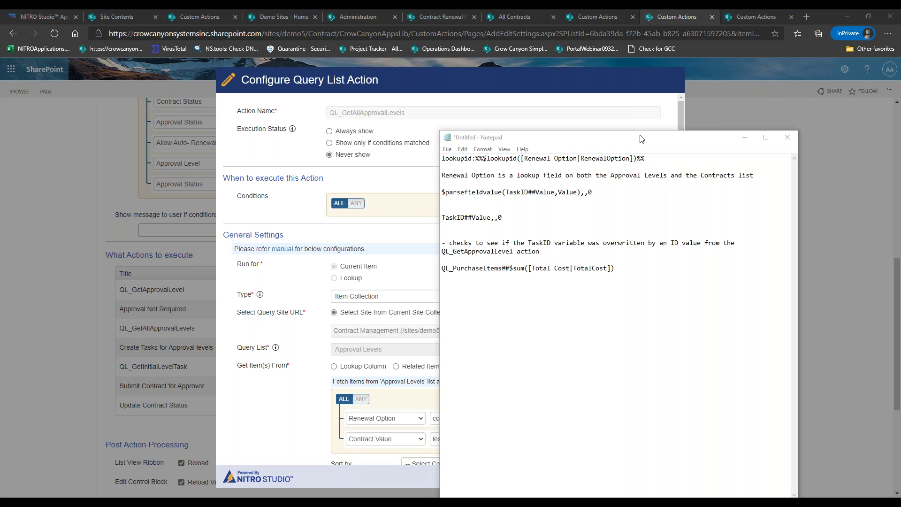
pyautogui.moveTo(642, 139); pyautogui.dragTo(556, 116)
pyautogui.click(550, 246)
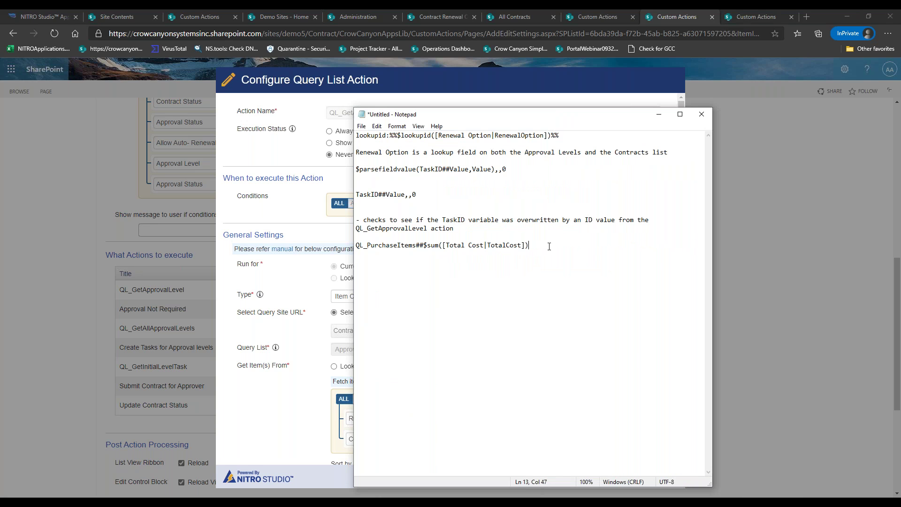
pyautogui.write('$strcat([')
pyautogui.press('BackSpace')
pyautogui.write('Title|Title], ,[ID|ID')
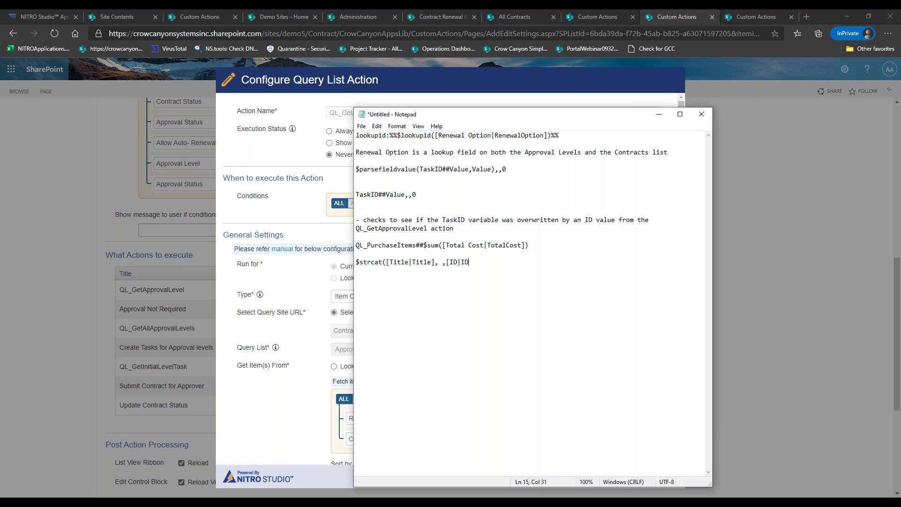
pyautogui.write('])')
# Replace the [Title|Title] argument of the $strcat example with the variable placeholder "Var1##value".
pyautogui.moveTo(387, 263); pyautogui.dragTo(436, 264)
pyautogui.click(426, 263)
pyautogui.click(434, 262)
pyautogui.moveTo(434, 262); pyautogui.dragTo(386, 261)
pyautogui.write('Var1##value')
# Add a second concatenation example below it reading "$strcat(Contract,-,[ID],year##value".
pyautogui.click(484, 263)
pyautogui.press('Return')
pyautogui.press('Return')
pyautogui.write('Con')
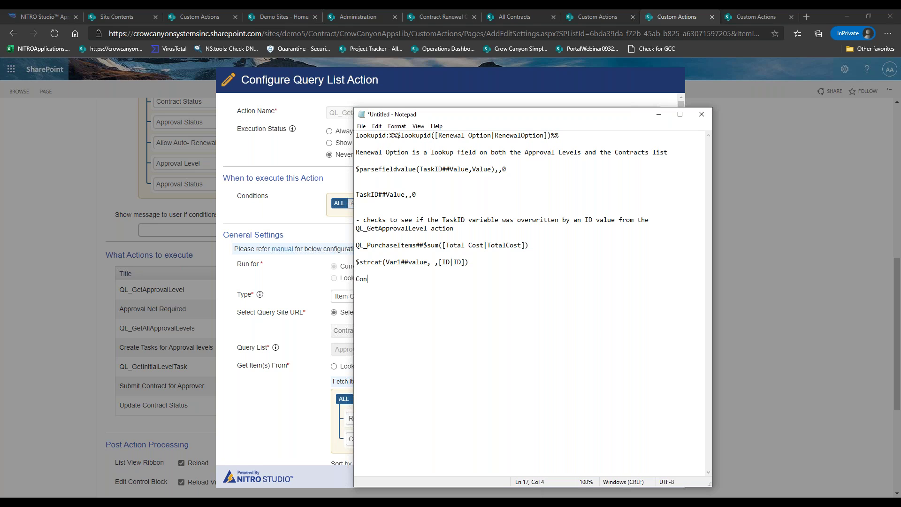
pyautogui.write('trct')
pyautogui.press('BackSpace')
pyautogui.press('BackSpace')
pyautogui.press('BackSpace')
pyautogui.press('BackSpace')
pyautogui.press('BackSpace')
pyautogui.press('BackSpace')
pyautogui.press('BackSpace')
pyautogui.write('$strcat(Contract,-,[ID],year##value')
# Add a "Year - $" line under the contract example, close that example's parenthesis, and put the notes away.
pyautogui.press('Return')
pyautogui.write('Year')
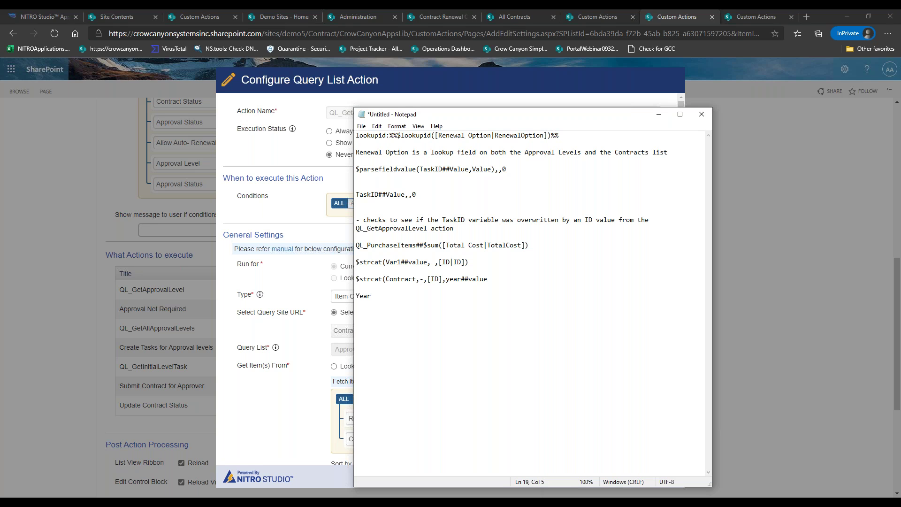
pyautogui.write(' - $')
pyautogui.click(499, 279)
pyautogui.write(')')
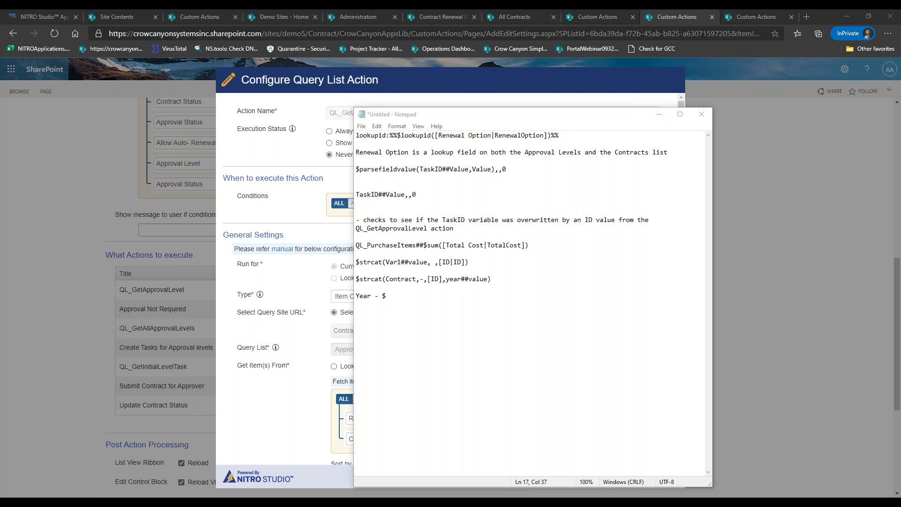
pyautogui.click(660, 115)
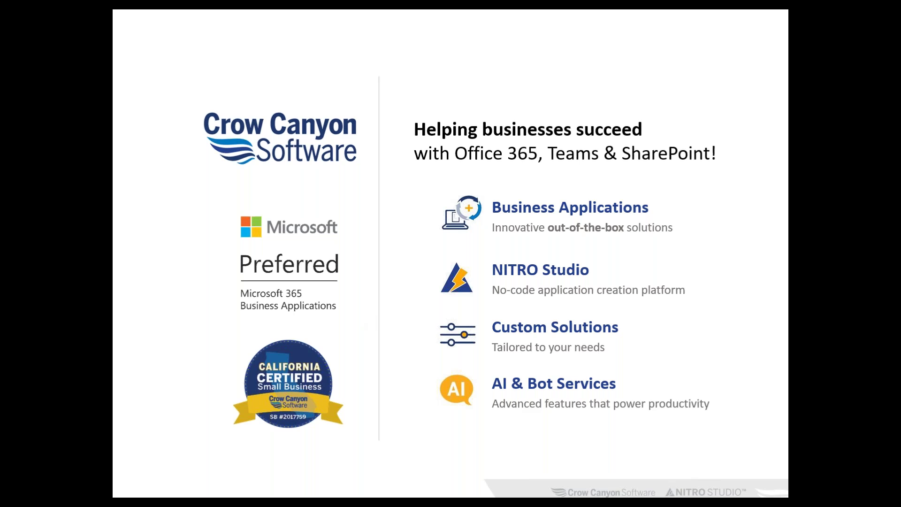
pyautogui.press('Right')
pyautogui.press('Right')
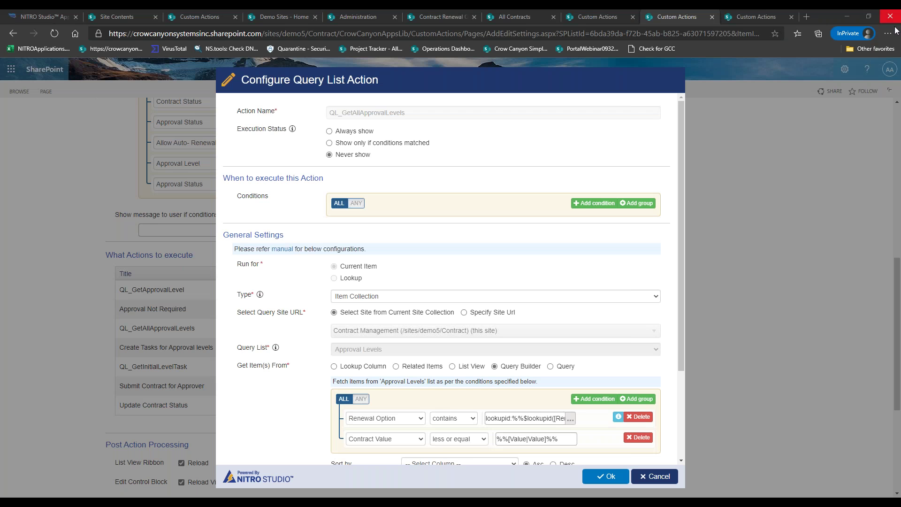
# Open crowcanyon.com in a new browser tab and go to its Events page.
pyautogui.click(807, 18)
pyautogui.write('crowcanyon.com')
pyautogui.press('Return')
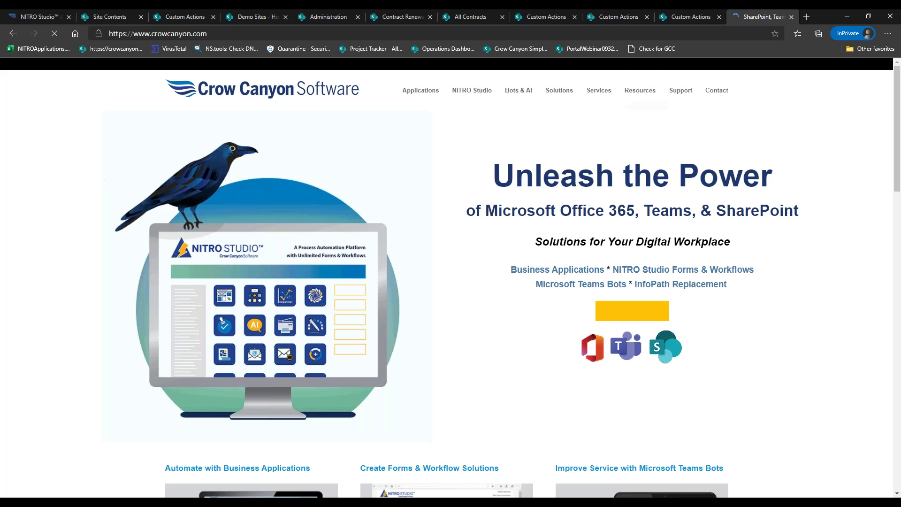
pyautogui.moveTo(648, 95)
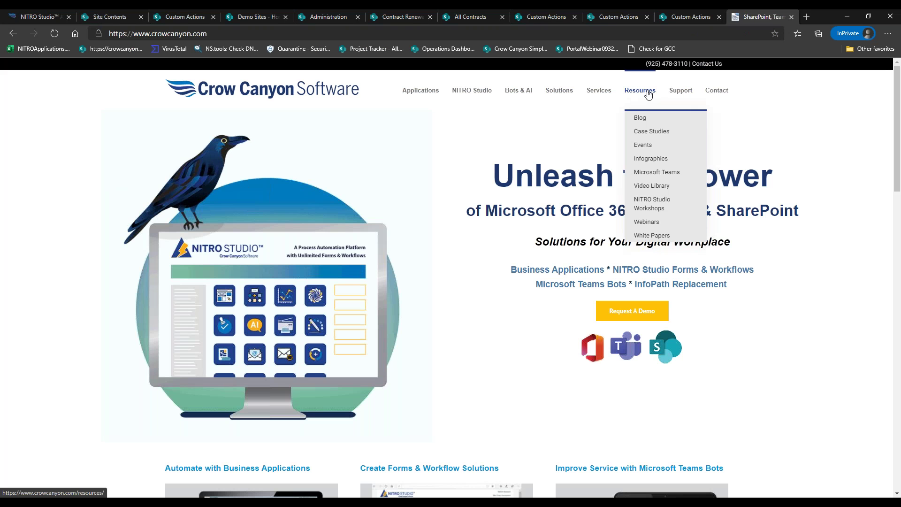
pyautogui.click(643, 145)
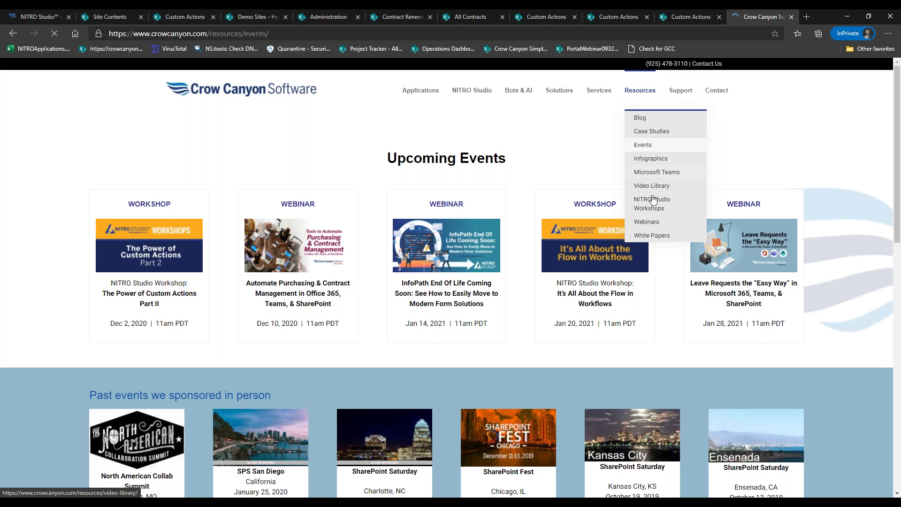
# Open the site's Webinars page and review the upcoming webinars through the leave request session.
pyautogui.click(647, 222)
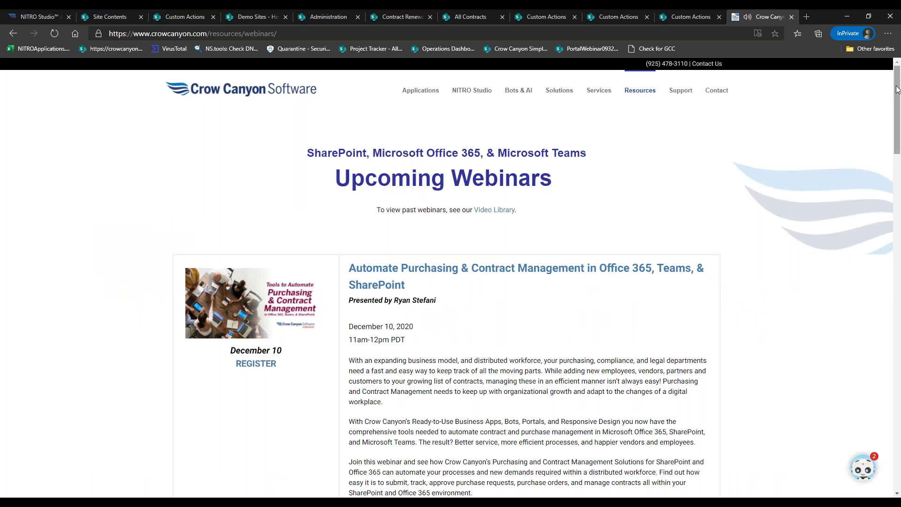
pyautogui.moveTo(897, 91); pyautogui.dragTo(895, 113)
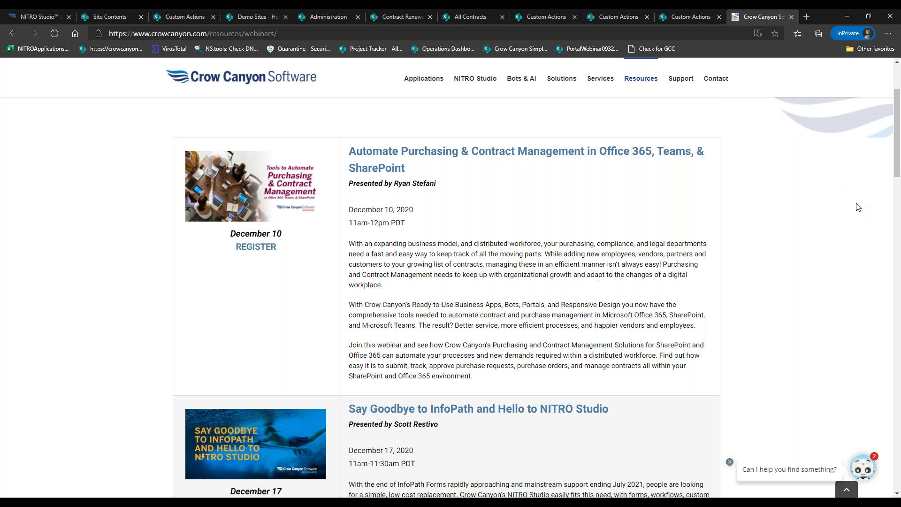
pyautogui.moveTo(896, 130); pyautogui.dragTo(892, 176)
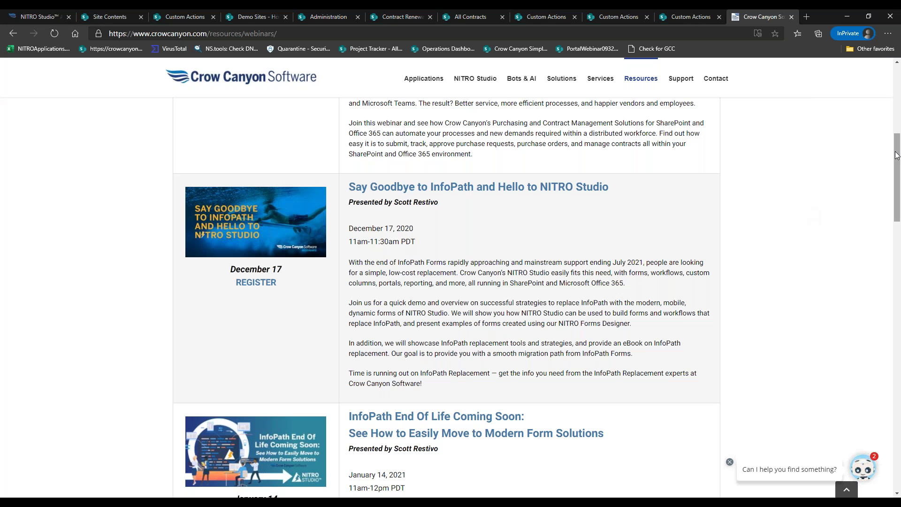
pyautogui.moveTo(897, 161); pyautogui.dragTo(896, 265)
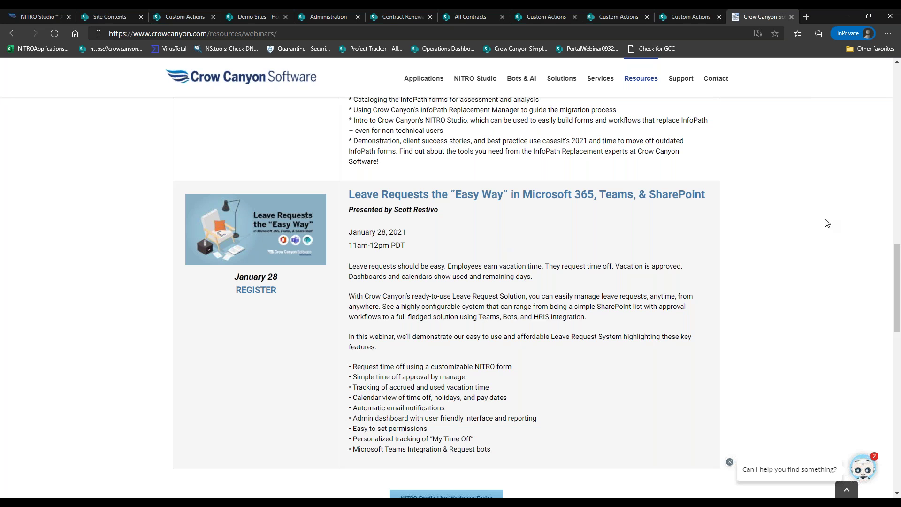
# Open the NITRO Studio Workshops page and review the upcoming workshops and their descriptions.
pyautogui.moveTo(897, 258); pyautogui.dragTo(874, 92)
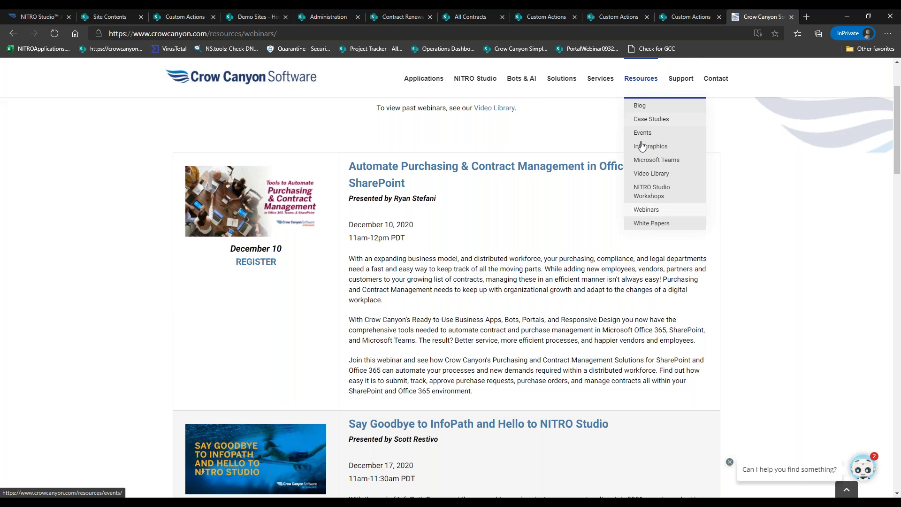
pyautogui.click(652, 191)
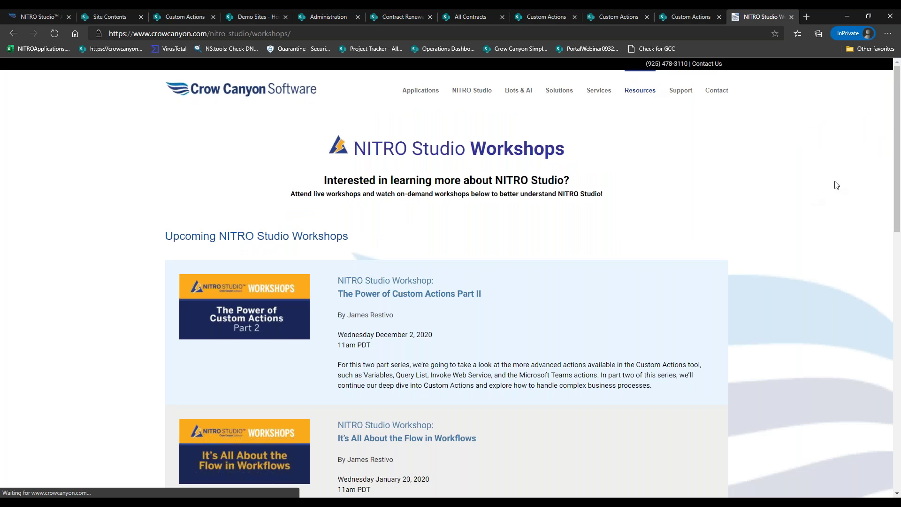
pyautogui.scroll(-2, 898, 233)
pyautogui.scroll(-3, 898, 232)
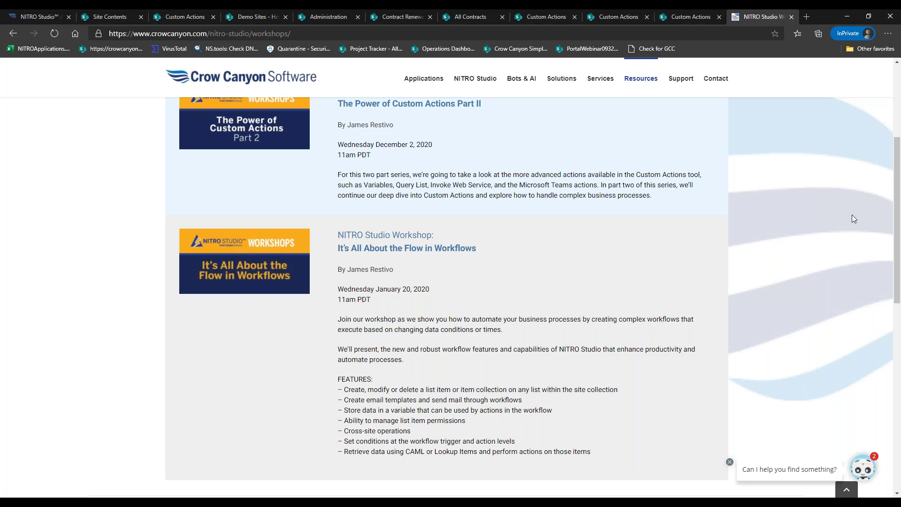
pyautogui.scroll(-2, 891, 226)
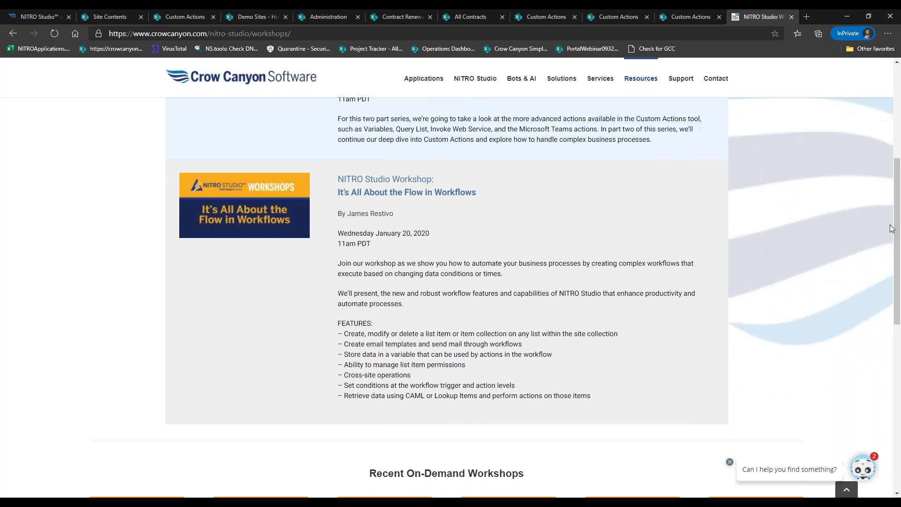